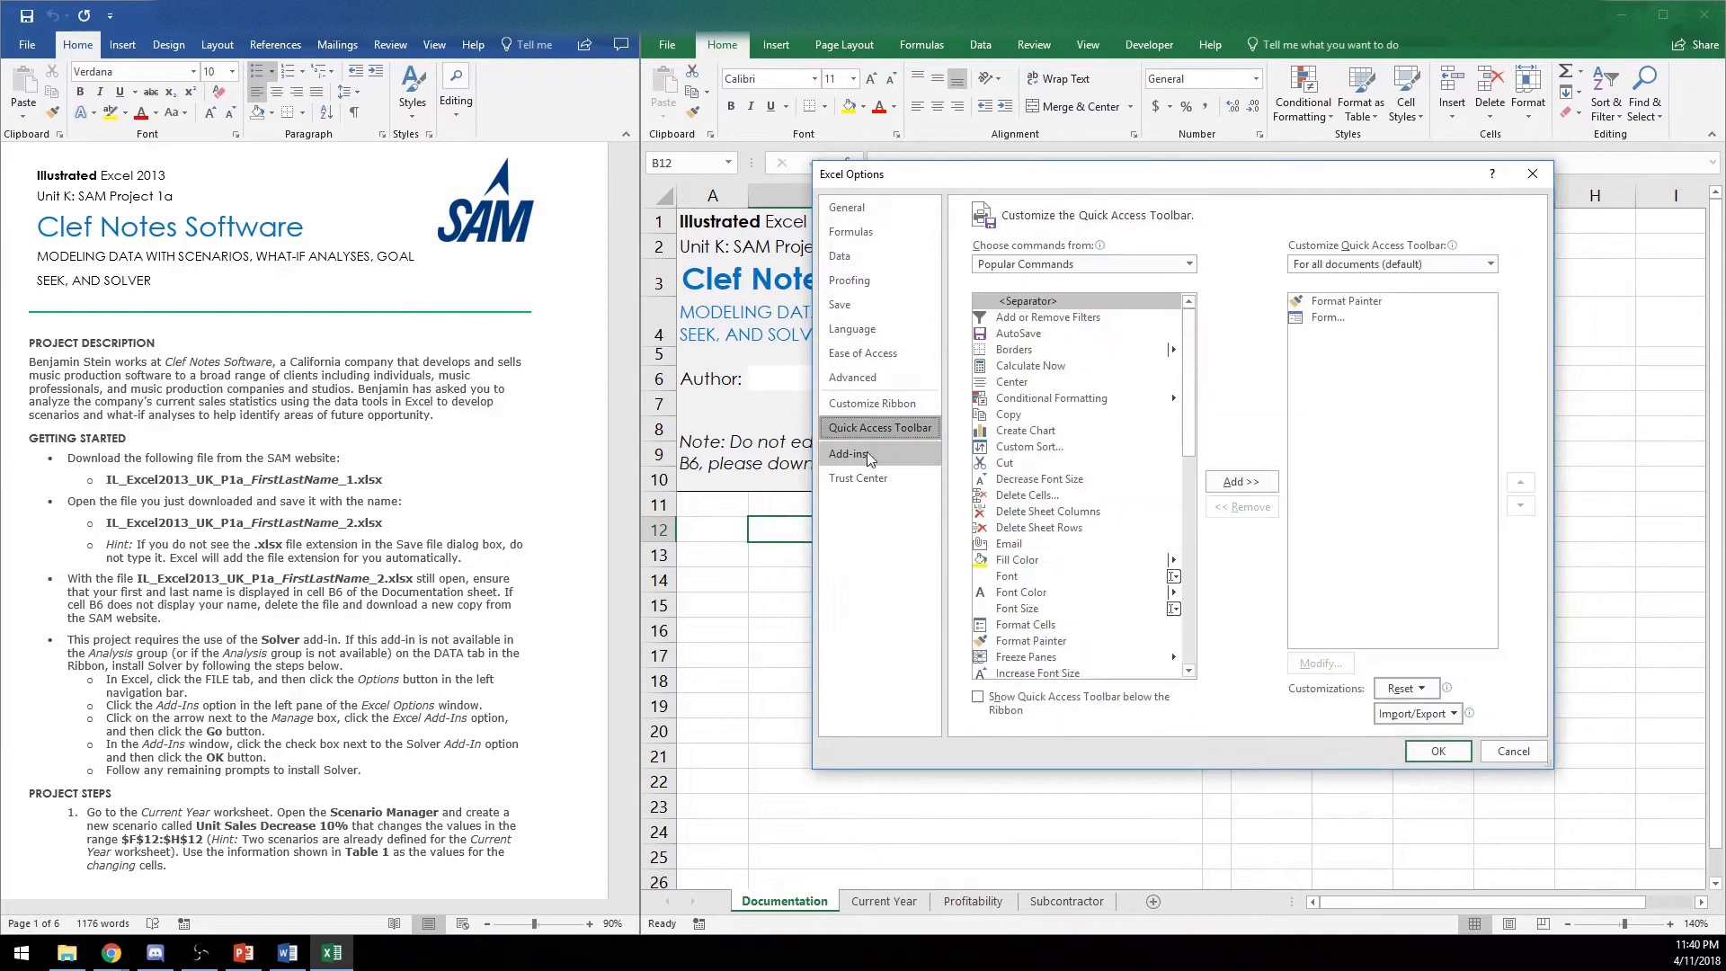
Check that the Solver Add-in is enabled in the list of available Excel add-ins
click(919, 458)
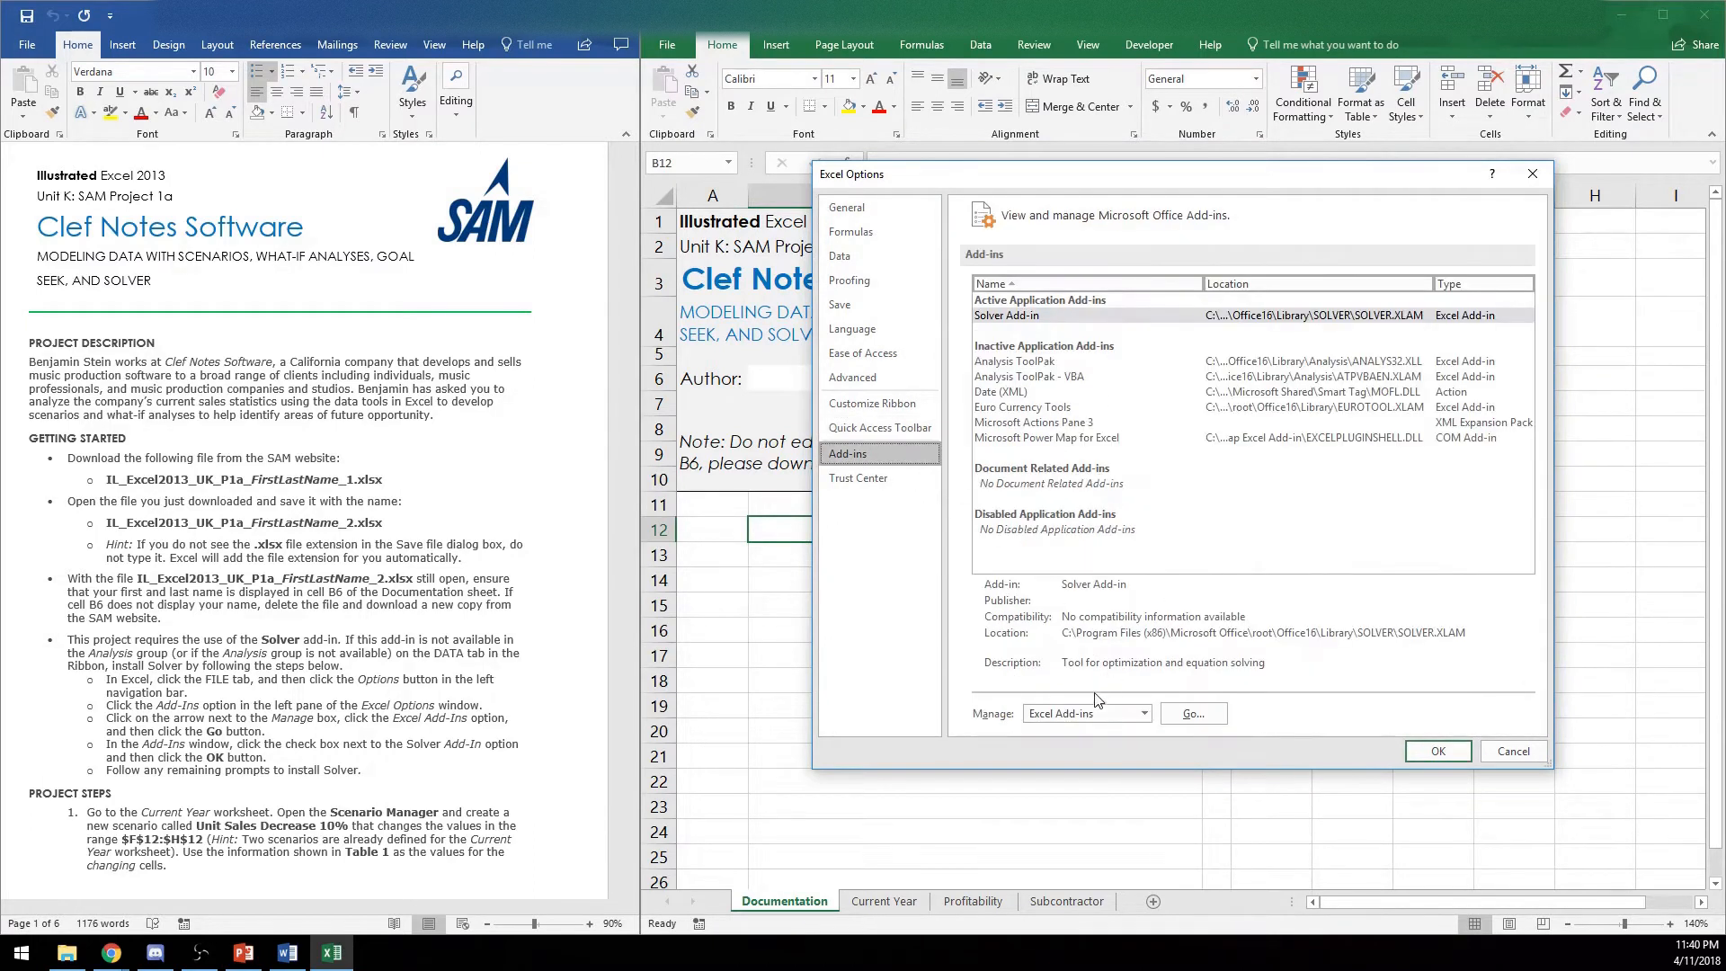
click(1173, 719)
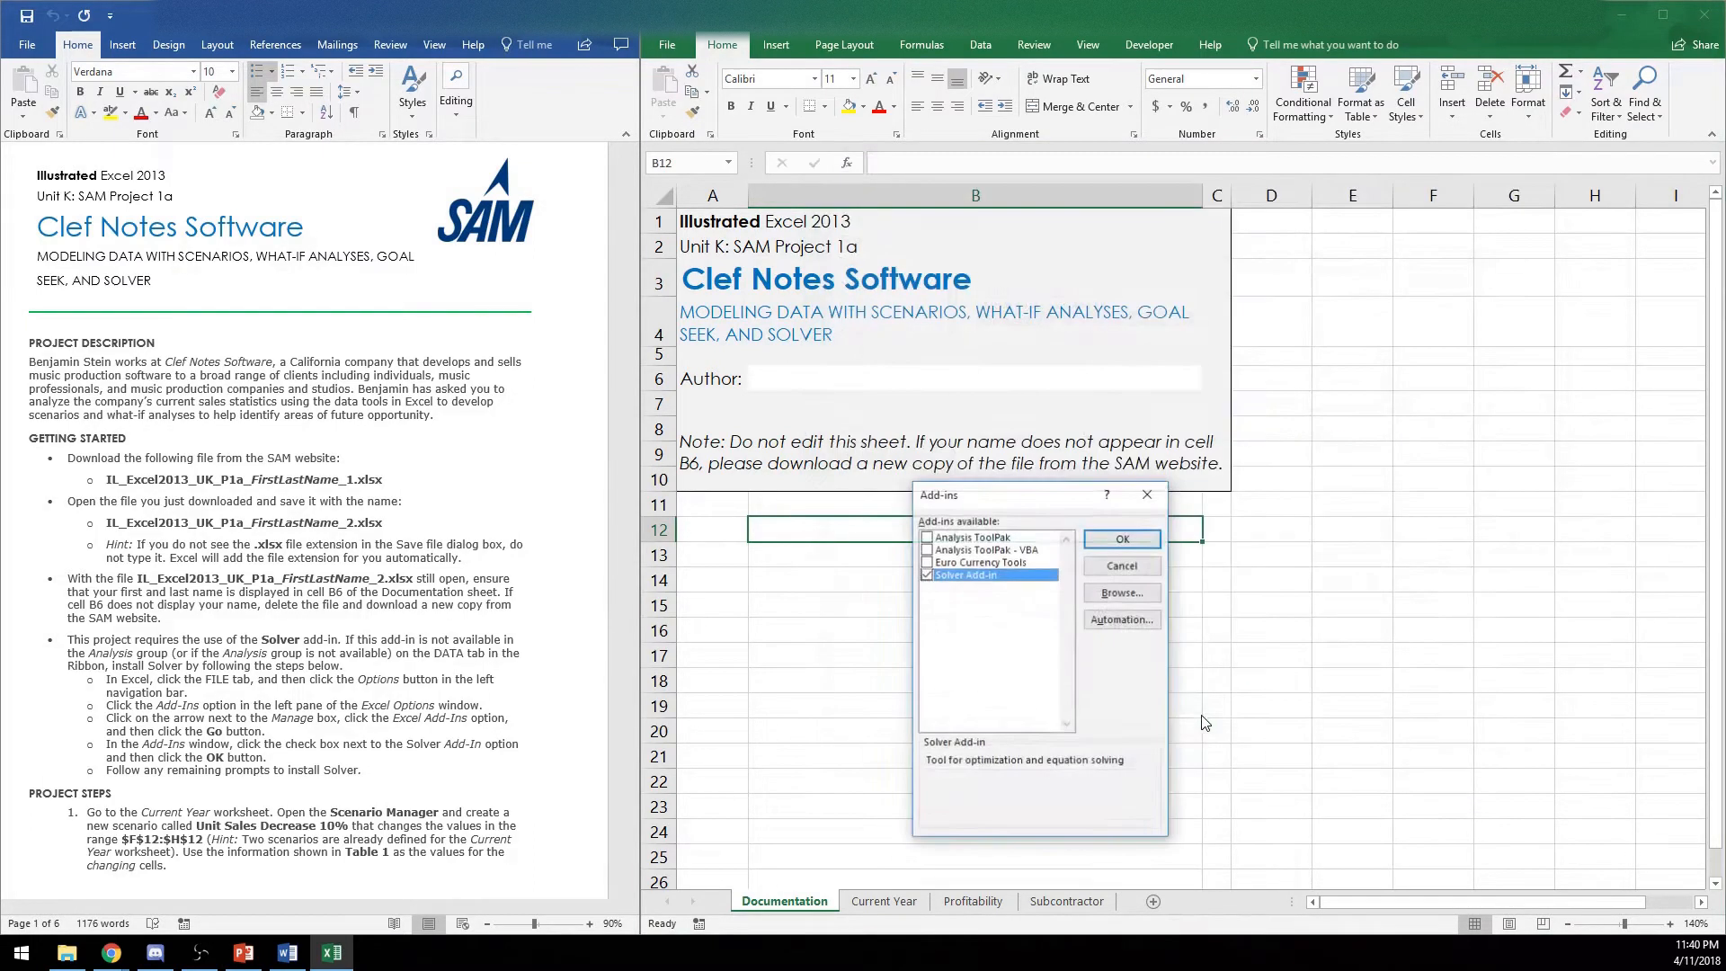
click(1107, 546)
click(890, 683)
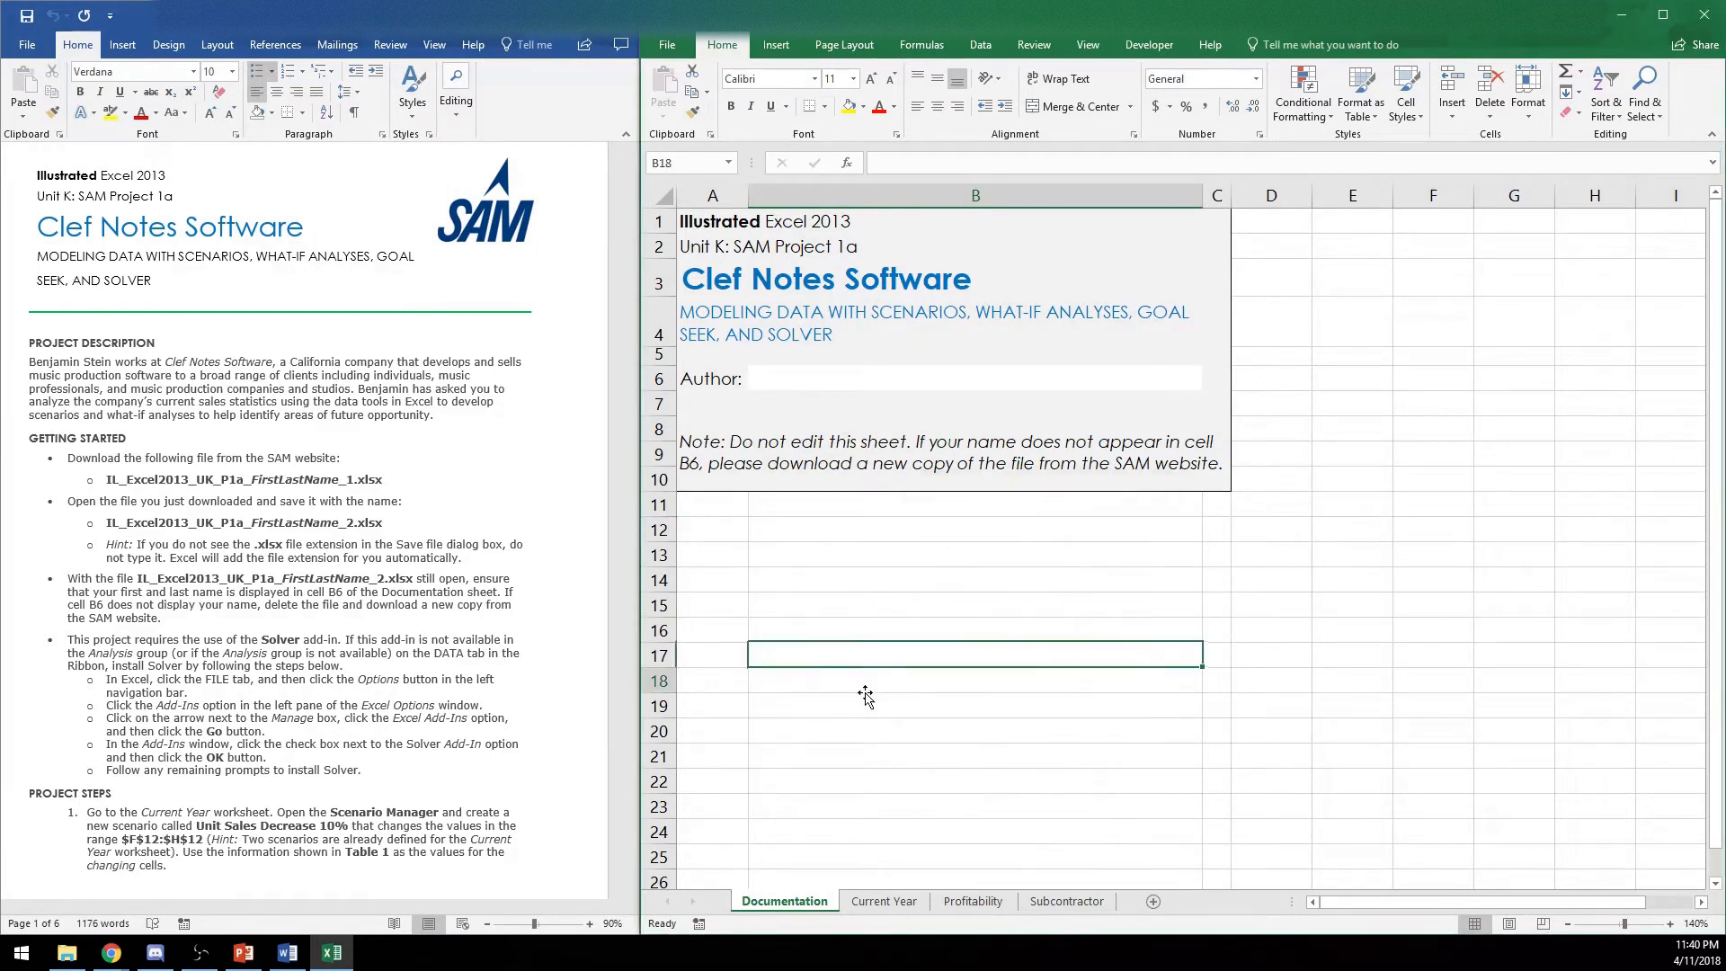
Open the Scenario Manager for the Current Year worksheet
click(468, 618)
scroll(396, 565, down, 12)
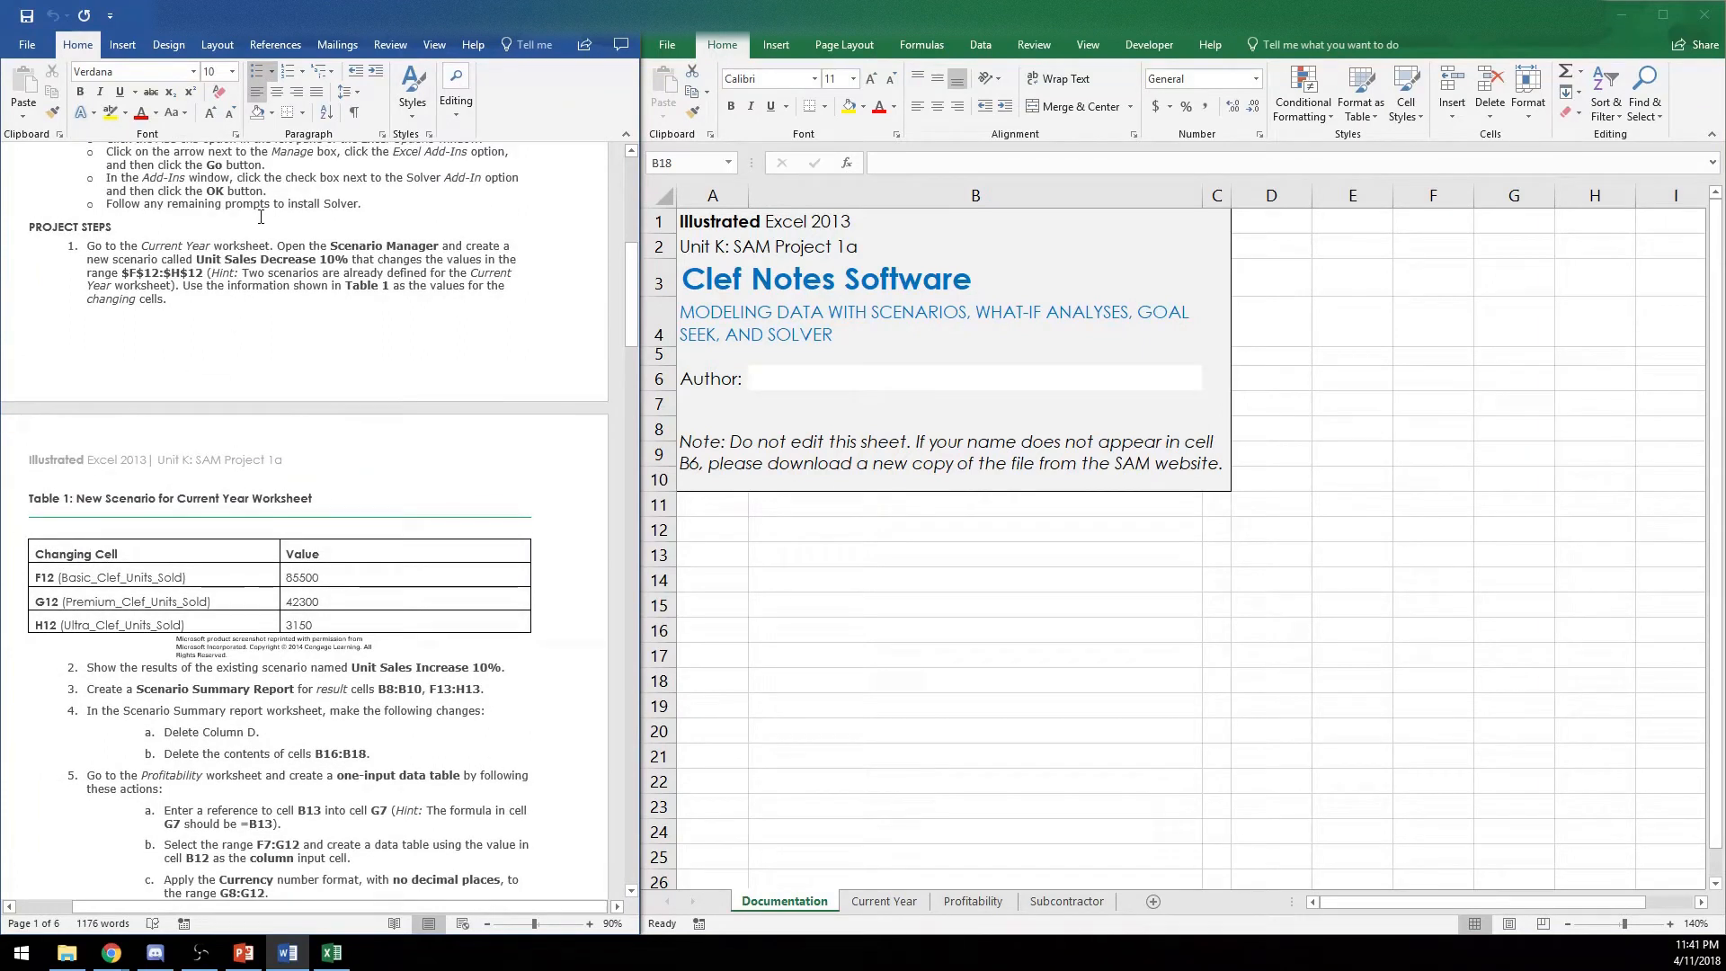
click(883, 901)
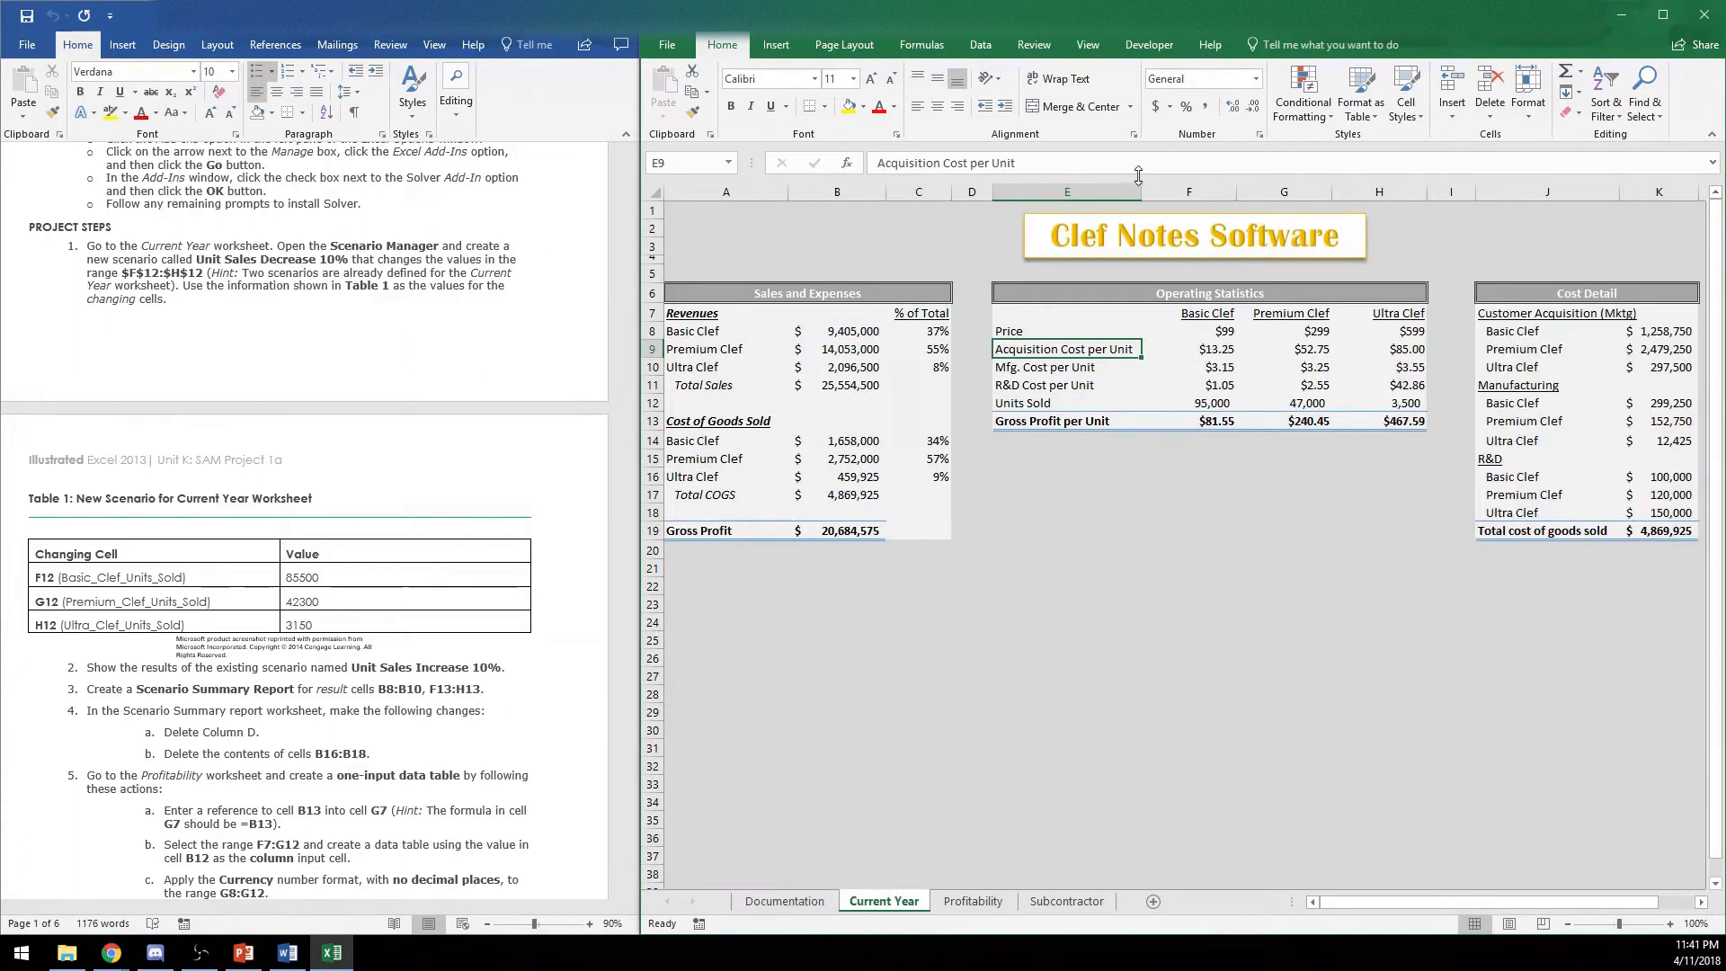
click(1090, 47)
click(983, 42)
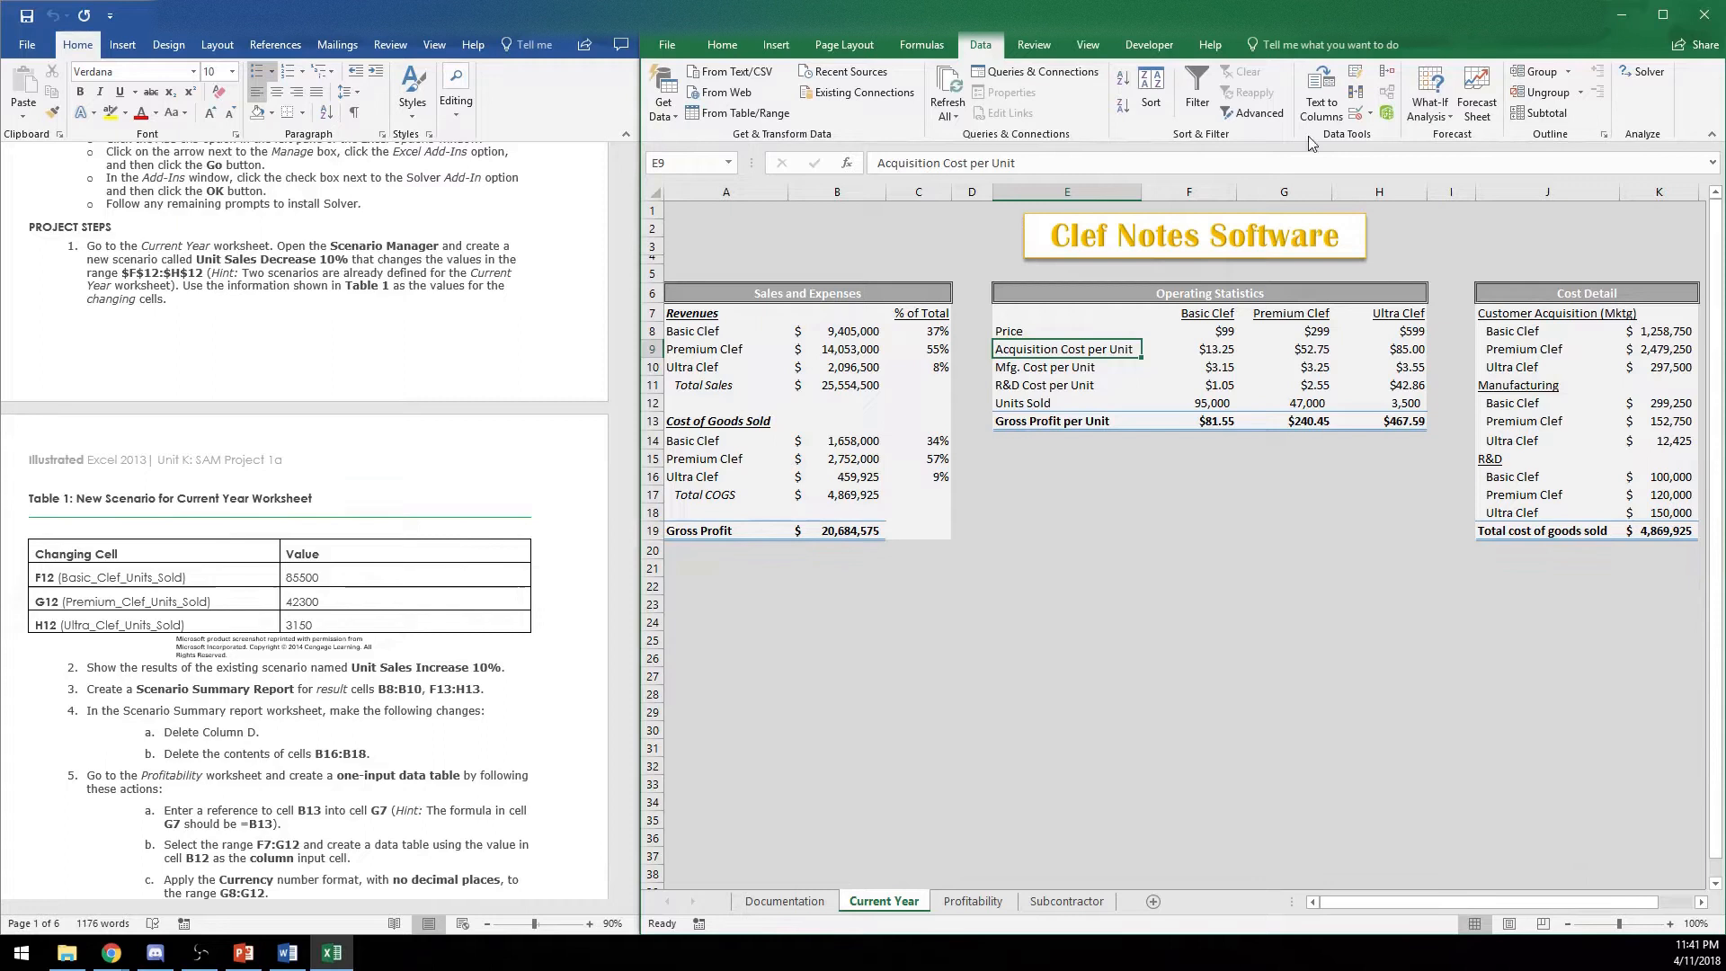
click(1429, 103)
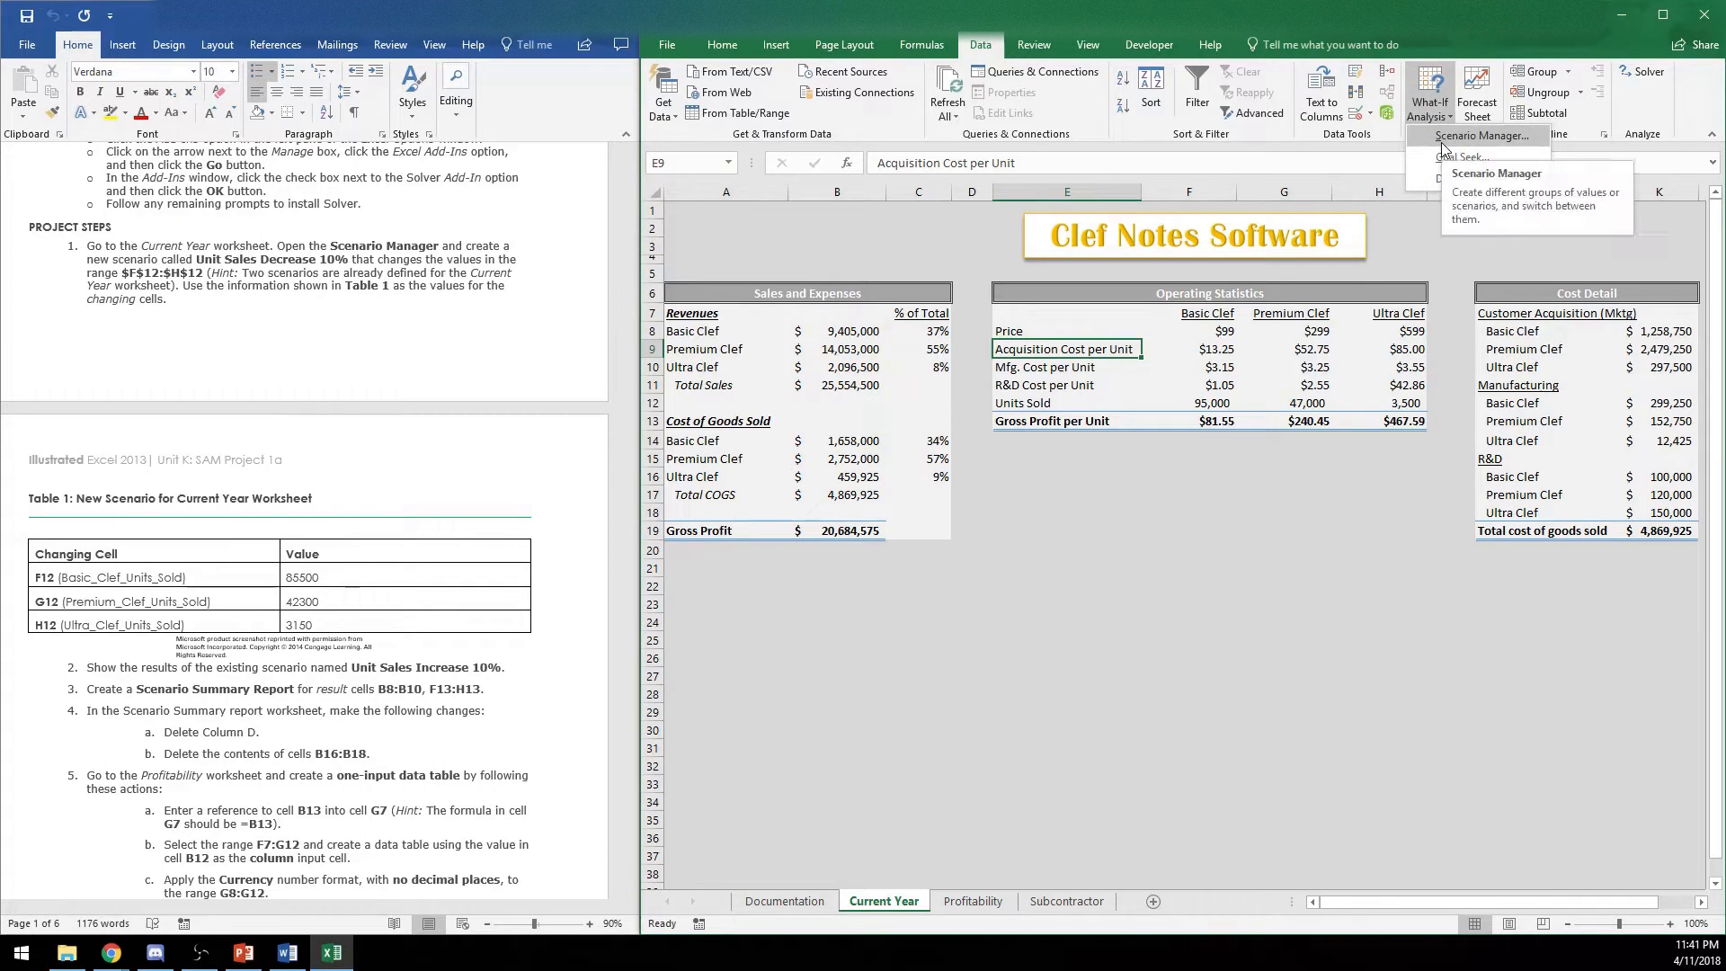
click(1442, 137)
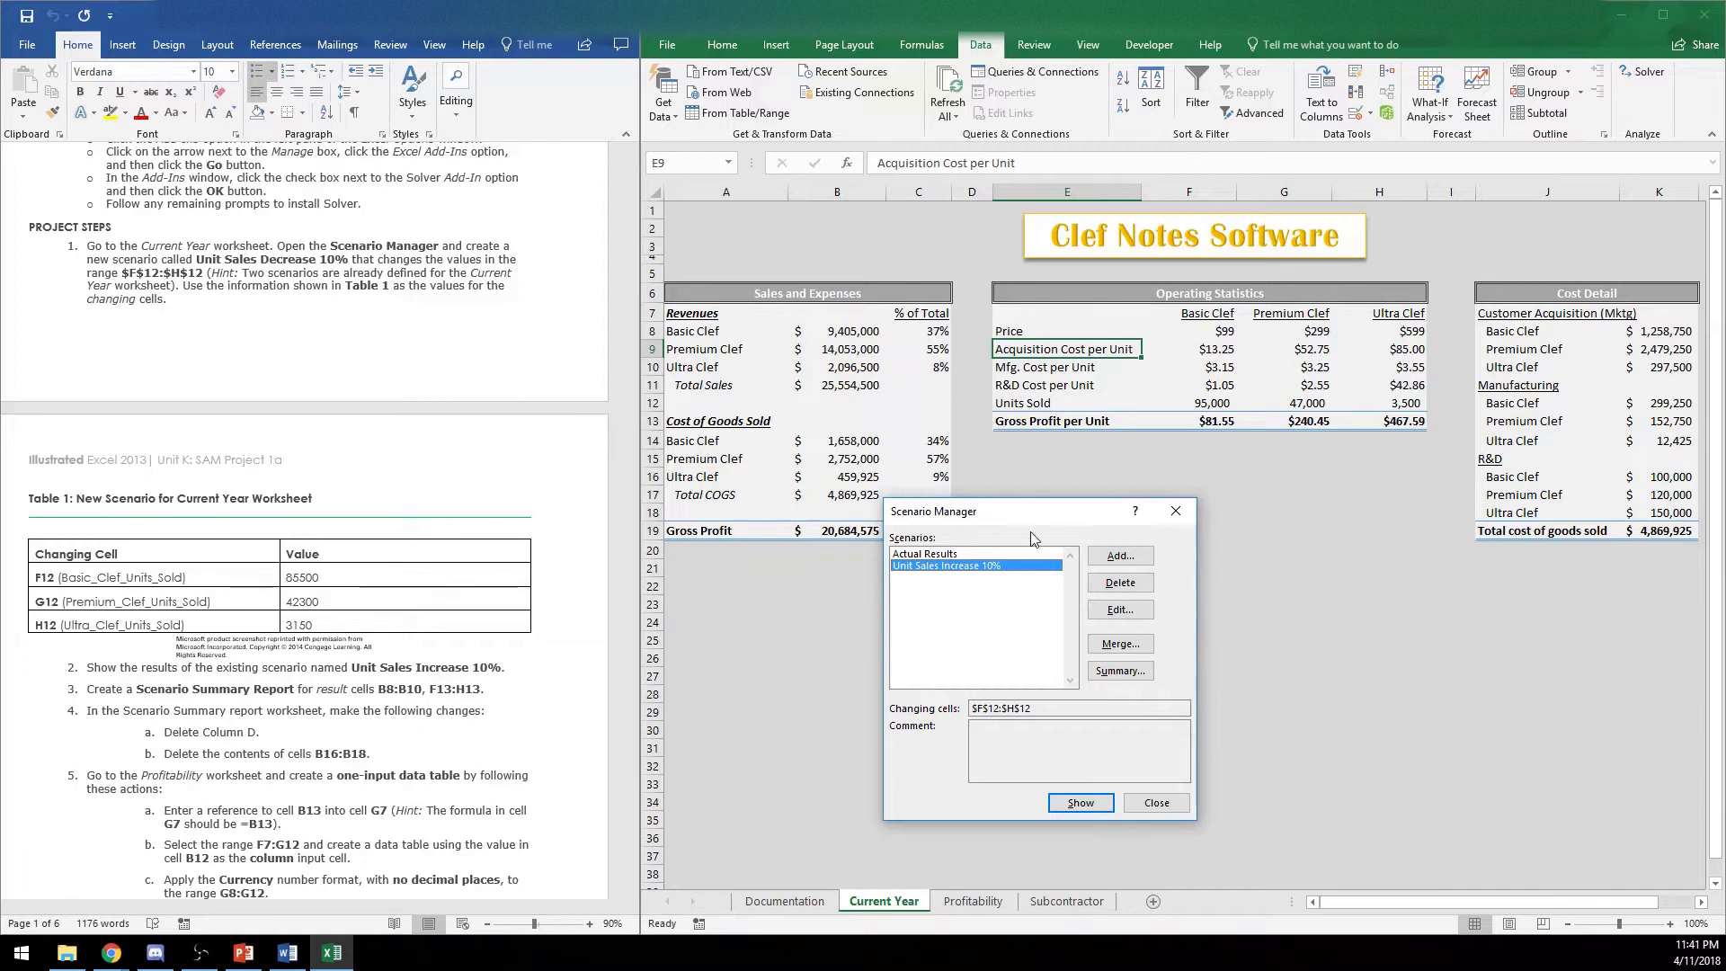
Add a scenario named Unit Sales Decrease 10% with $F$12:$H$12 as the changing cells
click(1112, 556)
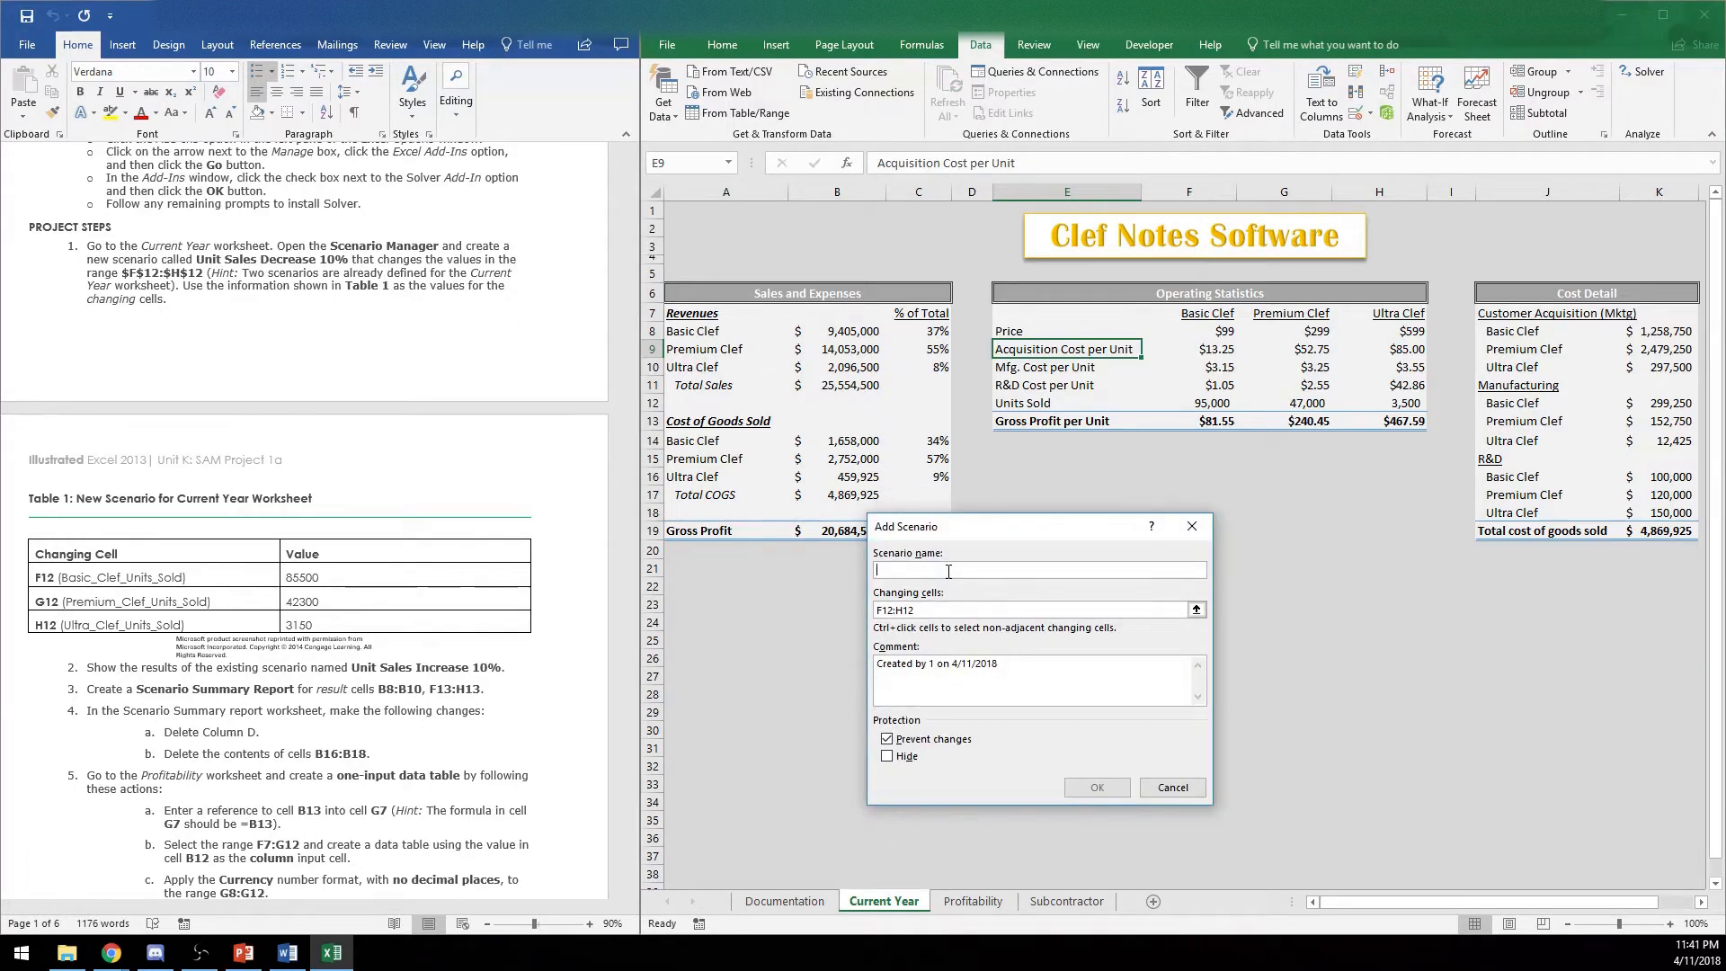
text(Unit Sales Decr)
click(959, 608)
key(F4)
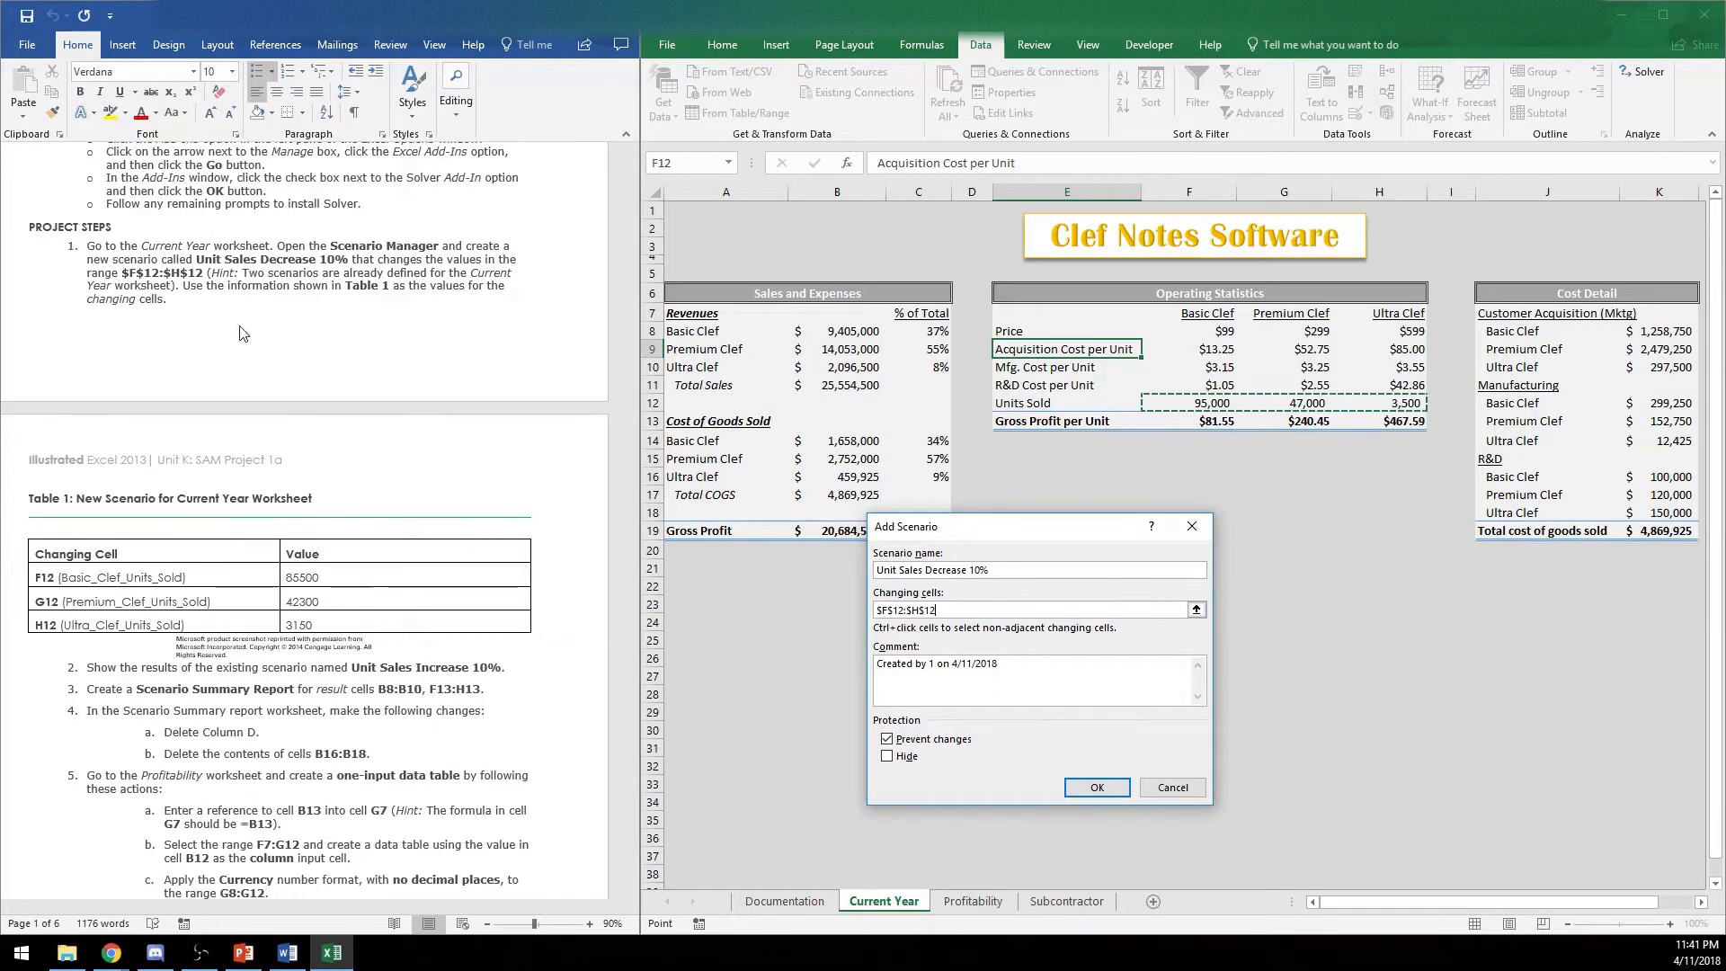
click(1097, 787)
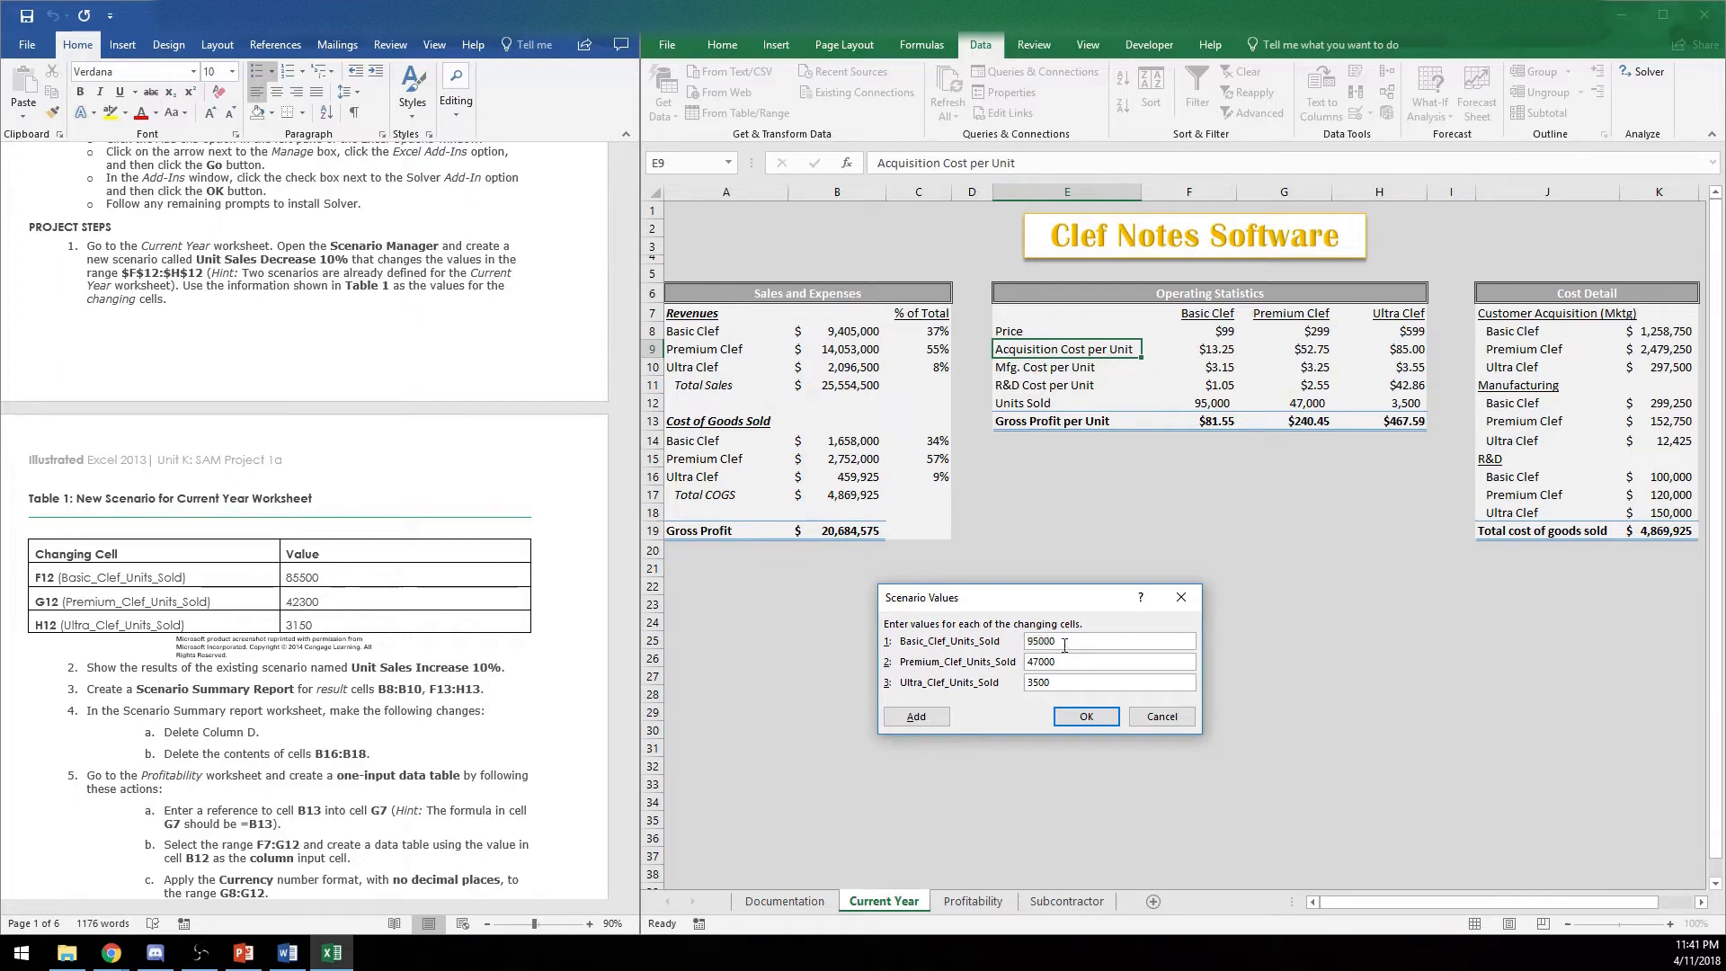
Set the scenario values to 85500 for Basic_Clef_Units_Sold, 42300 for Premium_Clef_Units_Sold and 3150 for Ultra_Clef_Units_Sold
text(85500)
key(Tab)
text(42300)
key(Tab)
text(315)
key(Return)
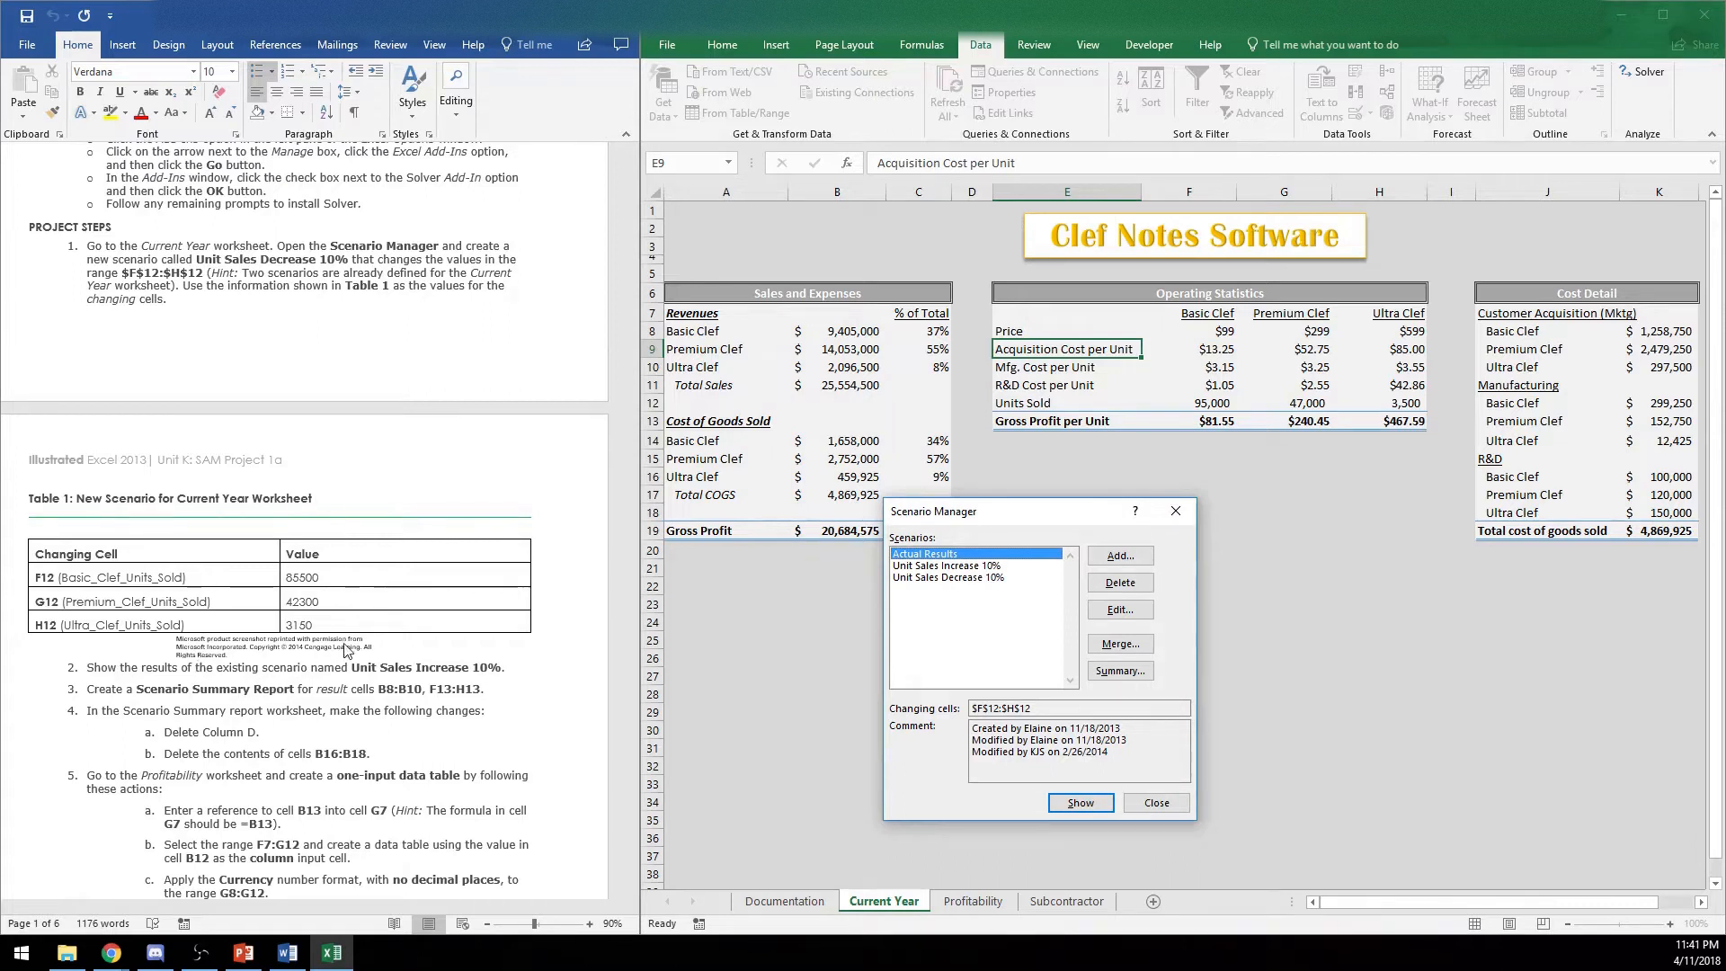
Show the Unit Sales Increase 10% scenario and create a scenario summary report for result cells B8:B10,F13:H13
click(969, 567)
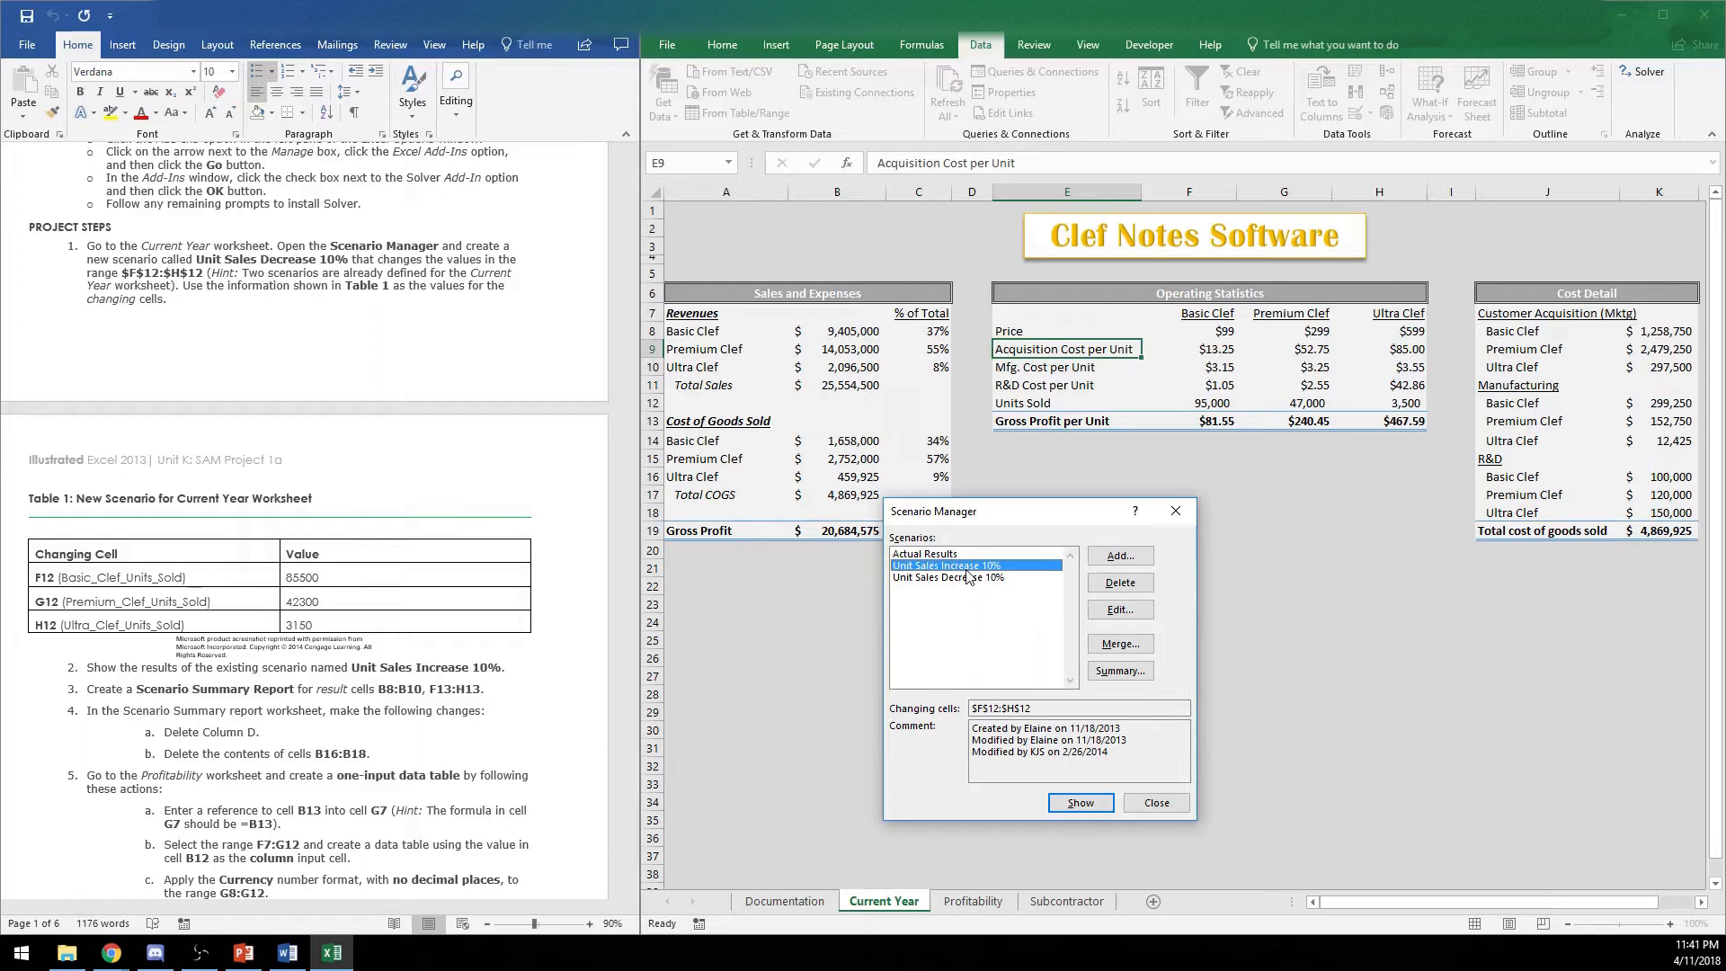
click(1081, 802)
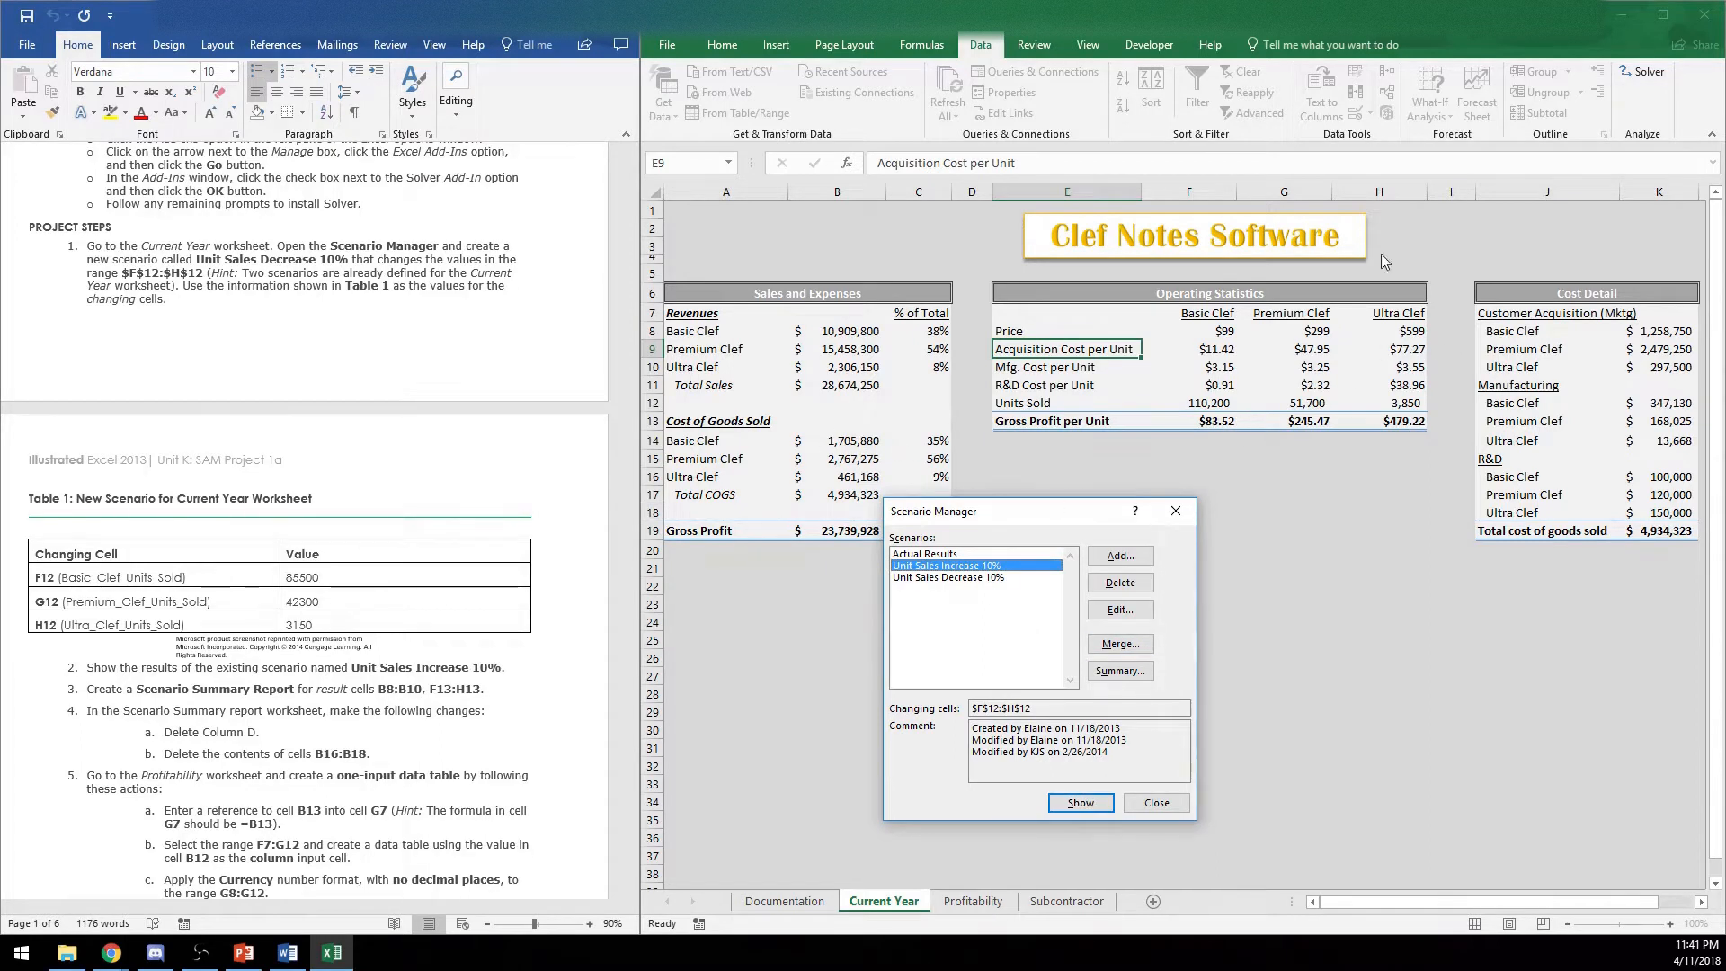
click(400, 692)
scroll(400, 692, down, 2)
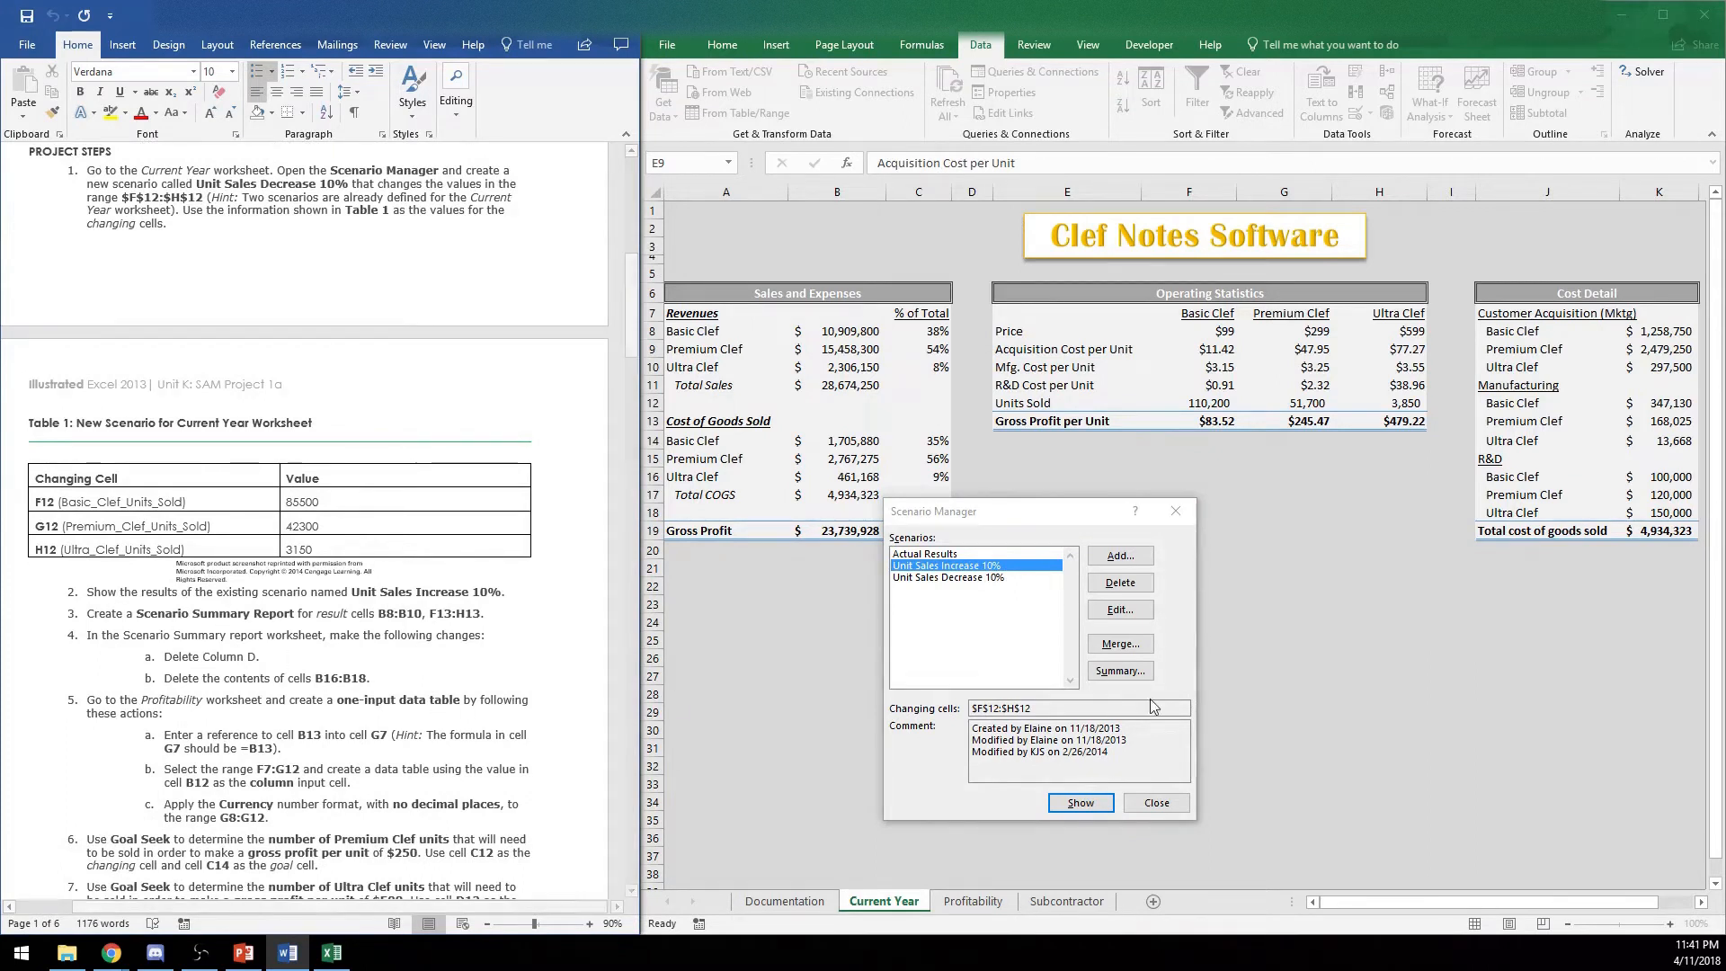
click(1120, 670)
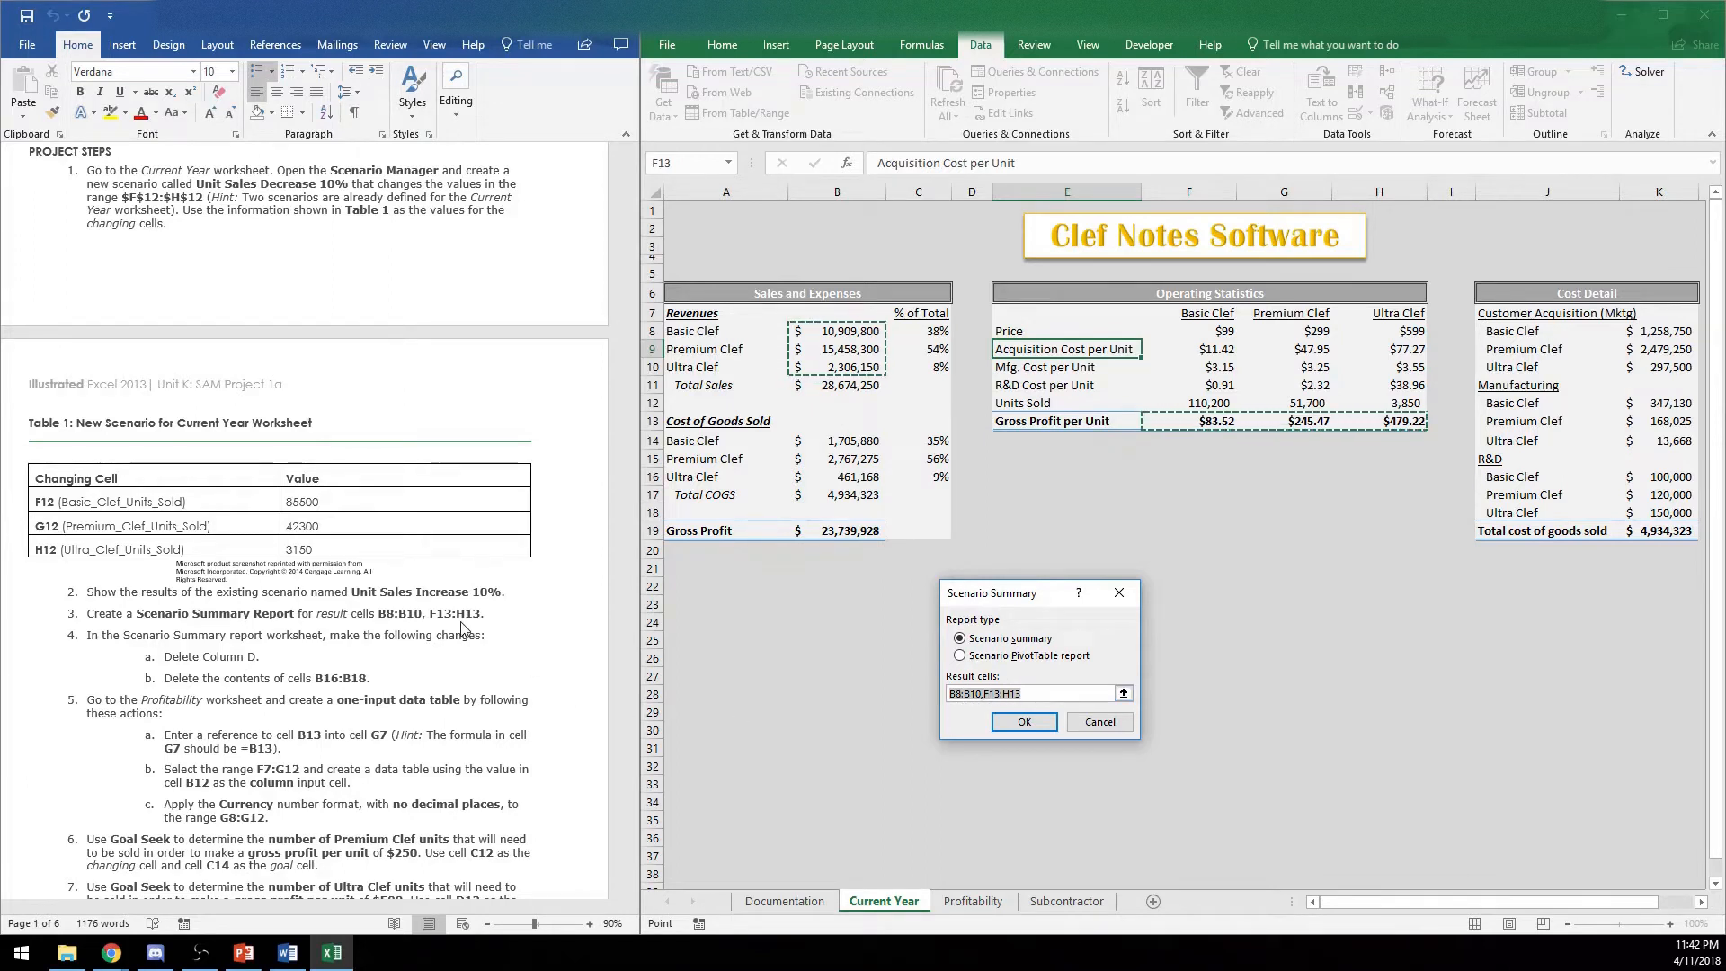
click(1024, 721)
click(1010, 705)
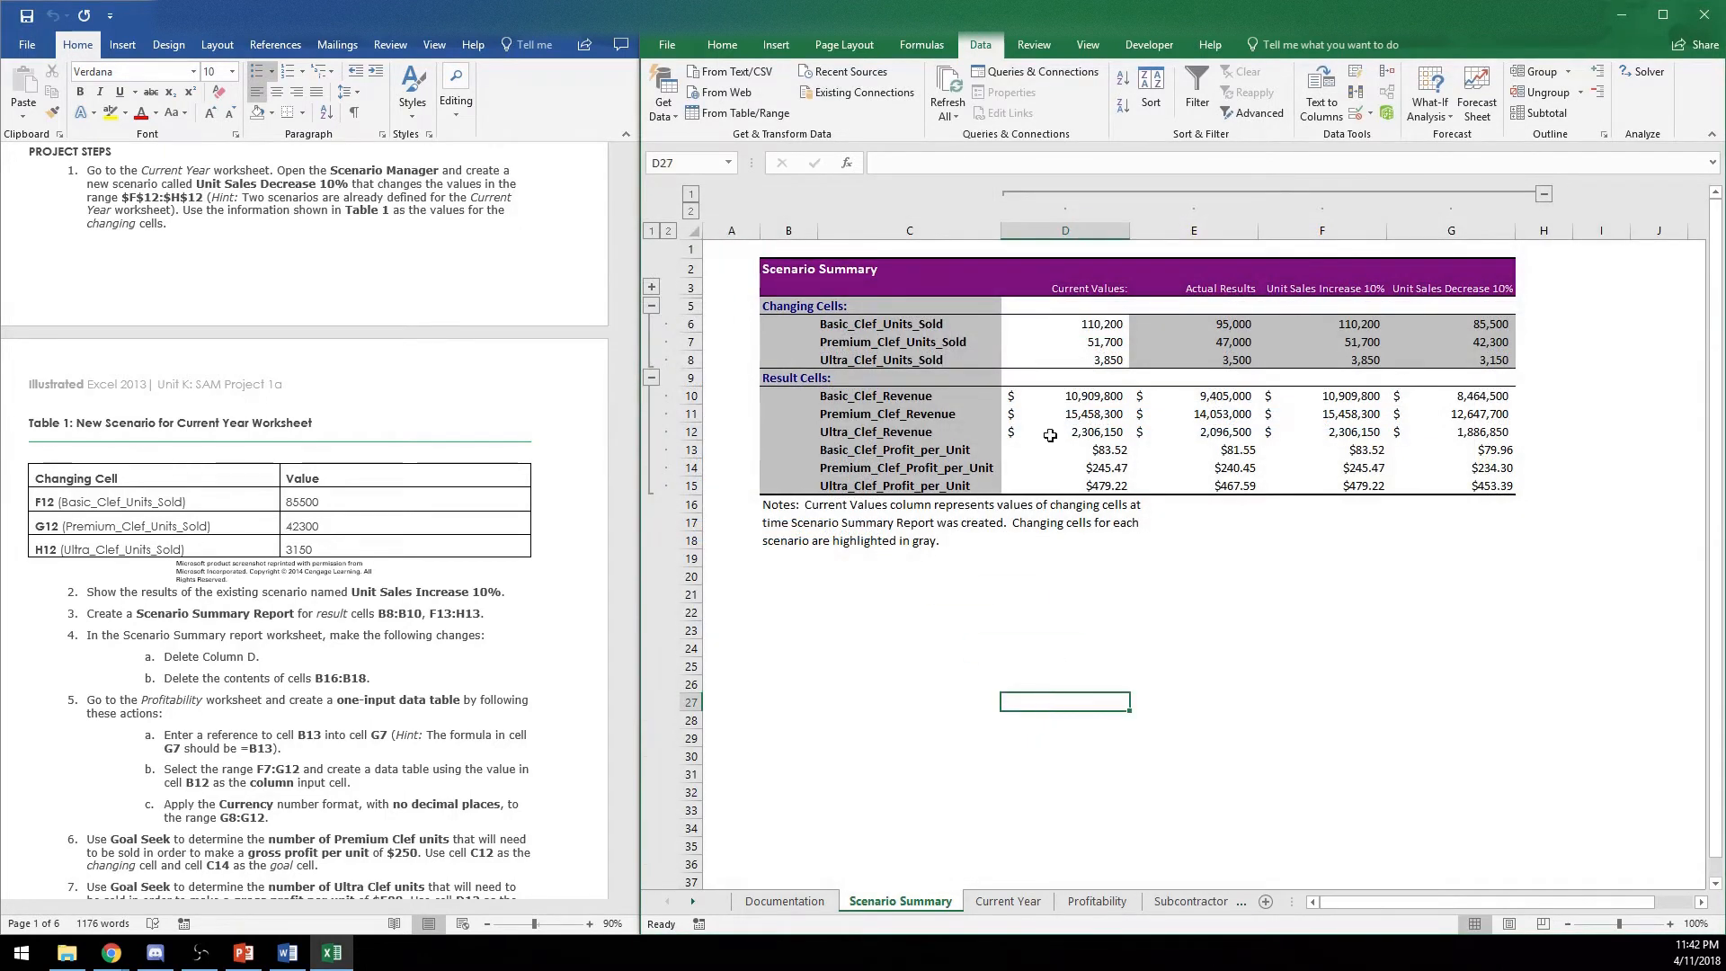
Delete column D, which holds the current values, from the Scenario Summary worksheet
scroll(181, 651, down, 2)
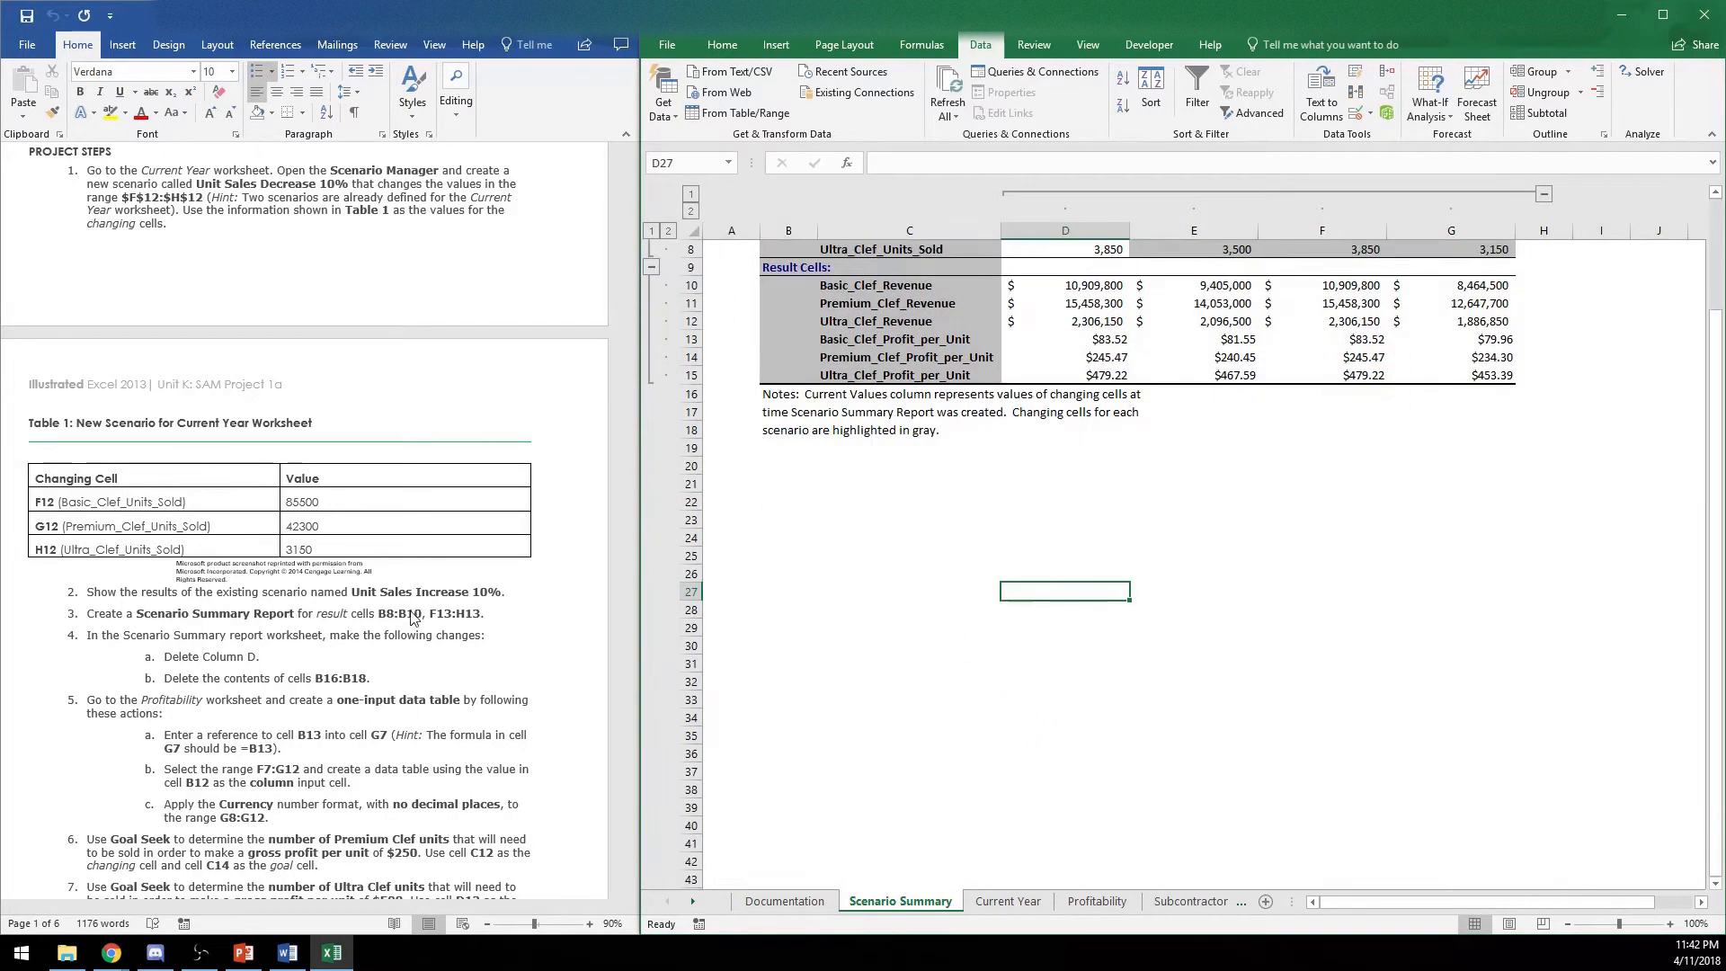
scroll(414, 614, up, 2)
click(1046, 231)
right_click(1044, 235)
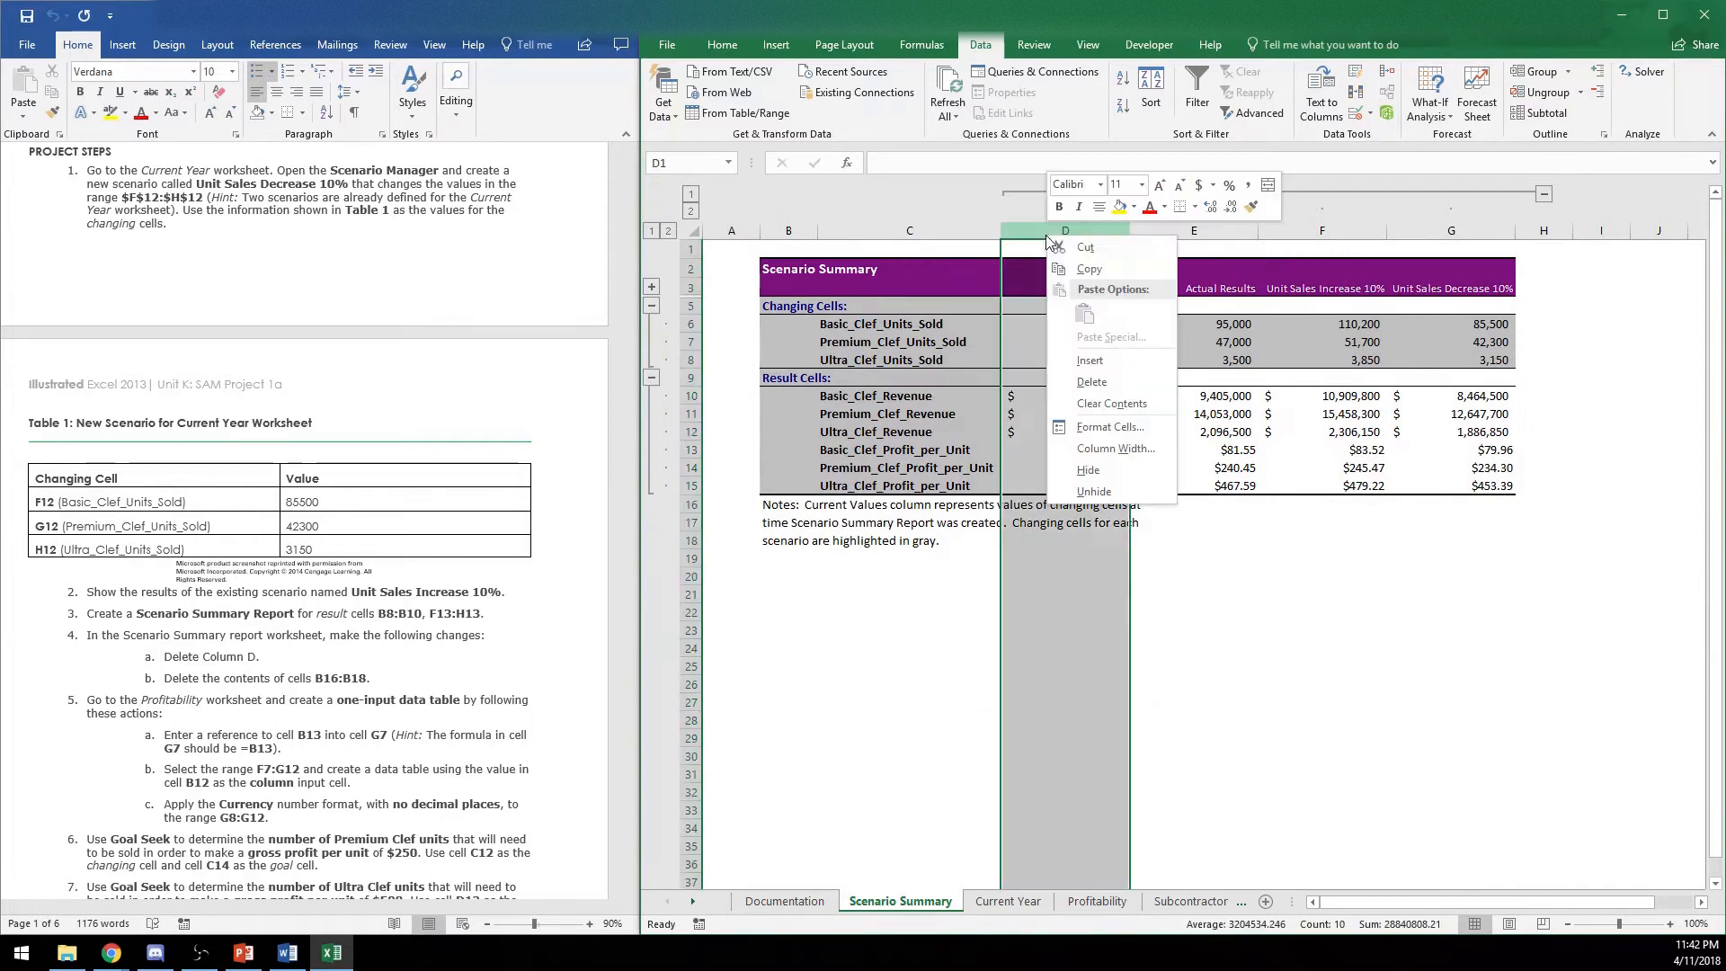
click(1141, 381)
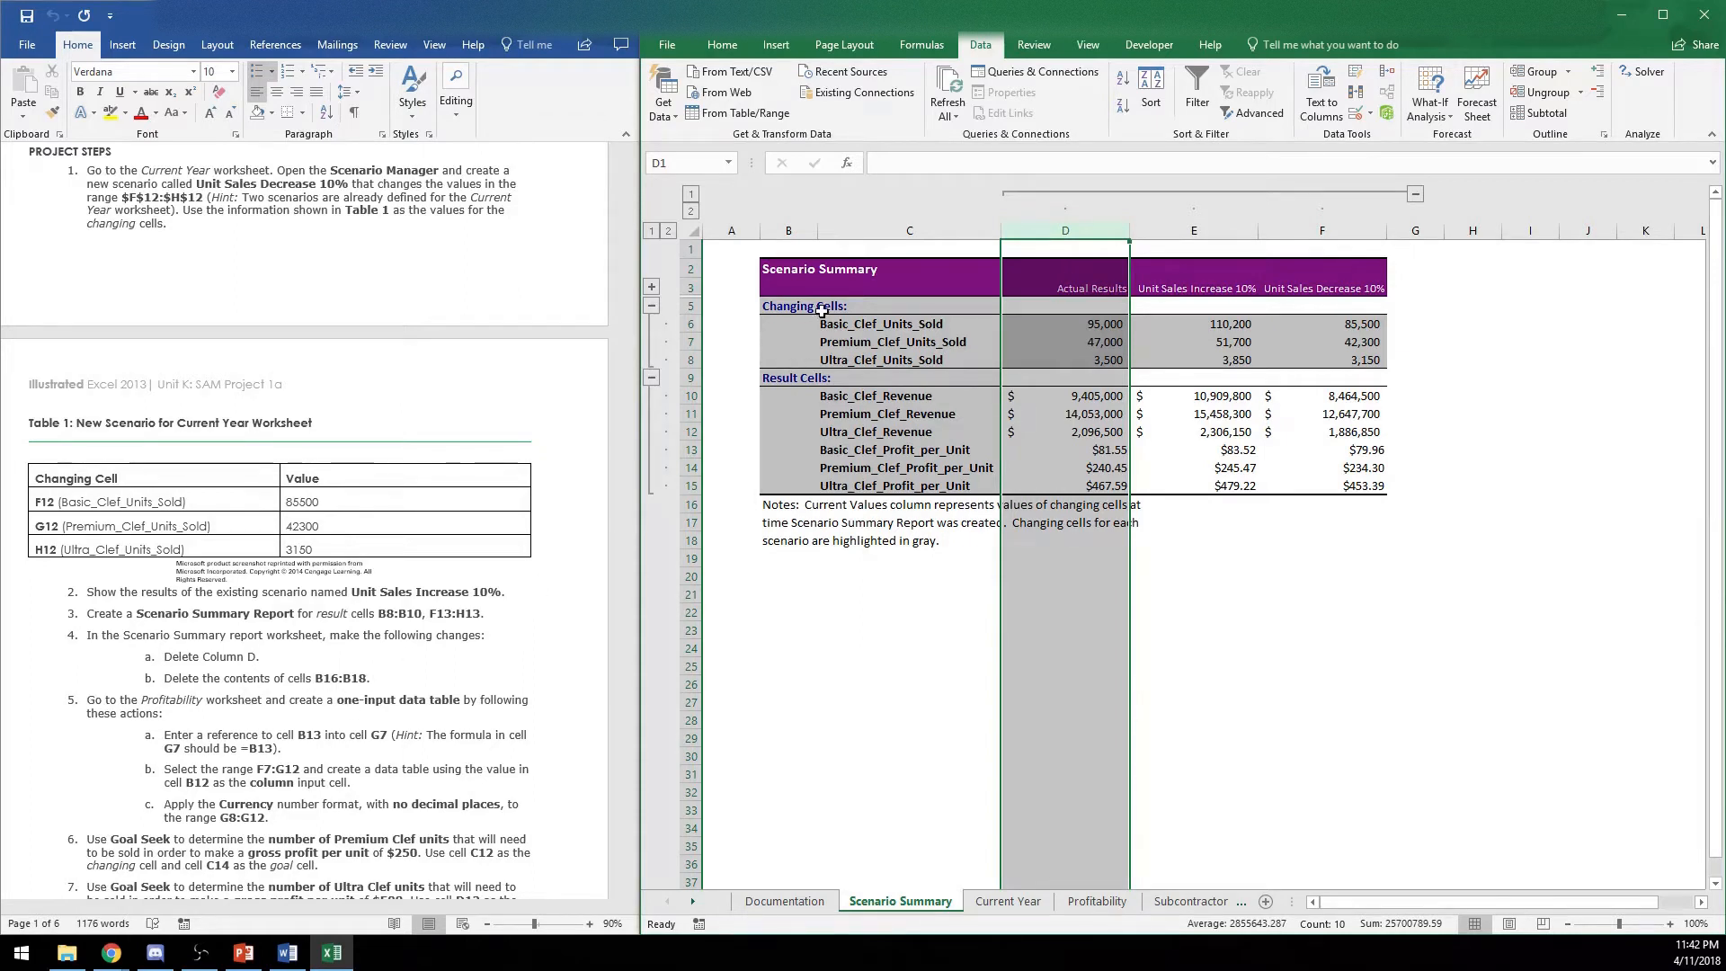
Delete the contents of the note cells B16:B18 below the scenario summary
click(792, 537)
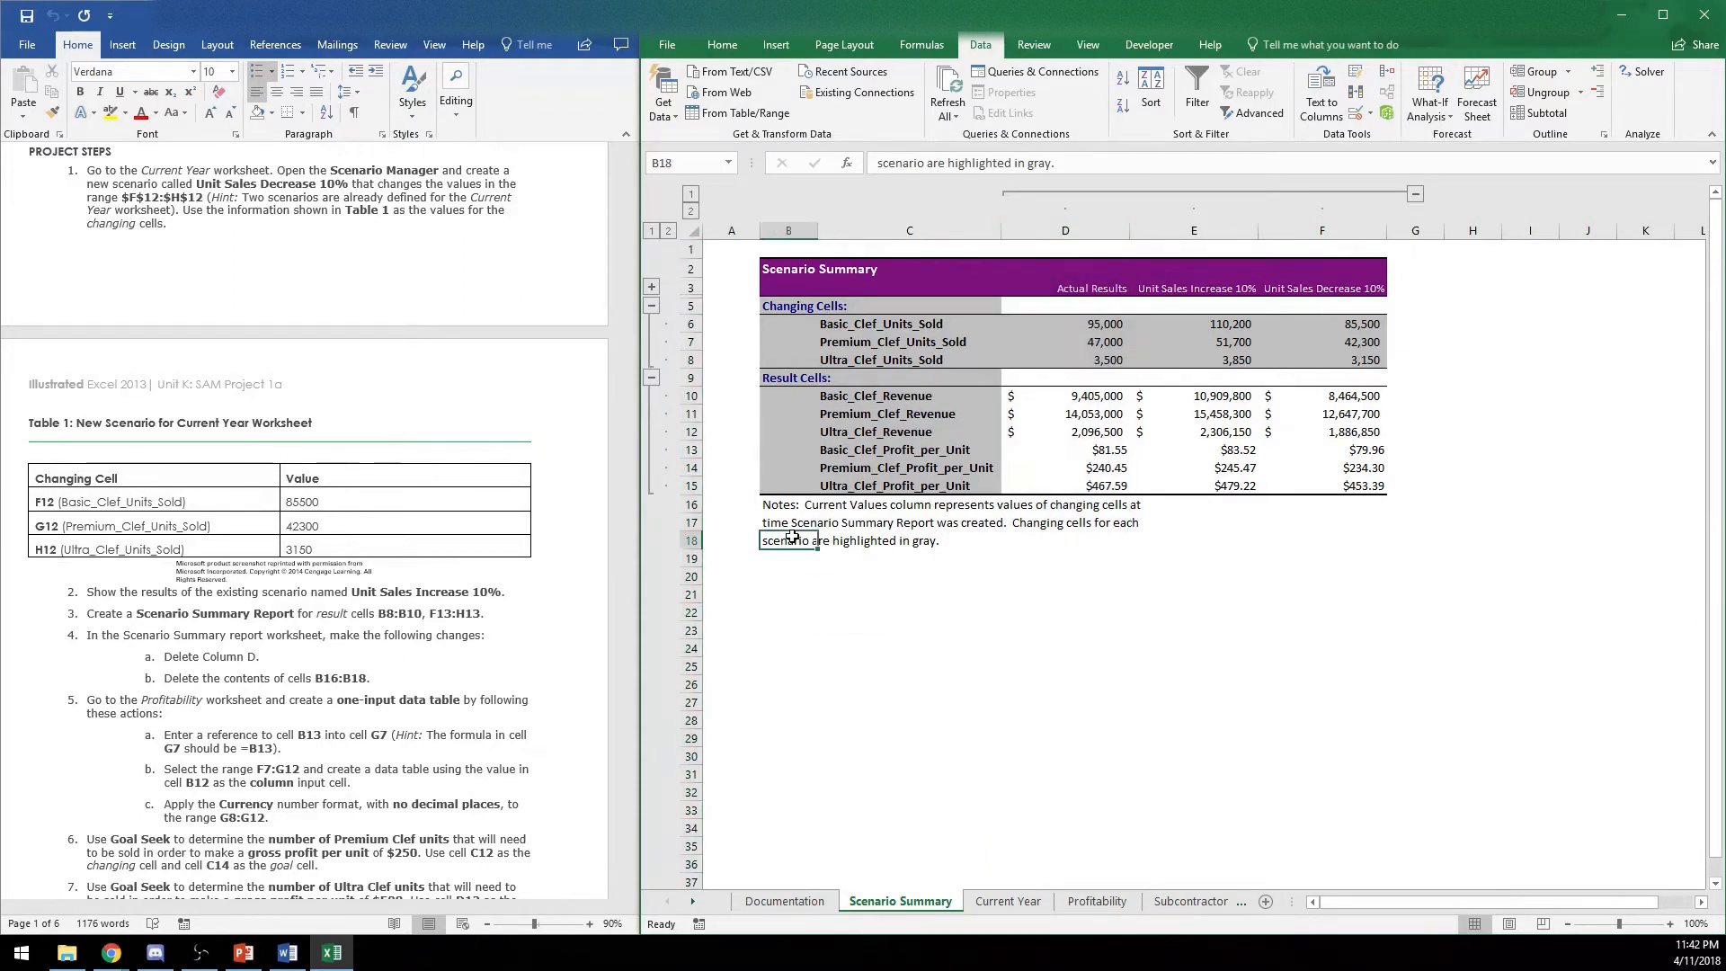
drag(801, 507, 800, 537)
key(Delete)
click(836, 630)
Enter the formula =B13 in cell G7 of the Profitability worksheet
click(288, 690)
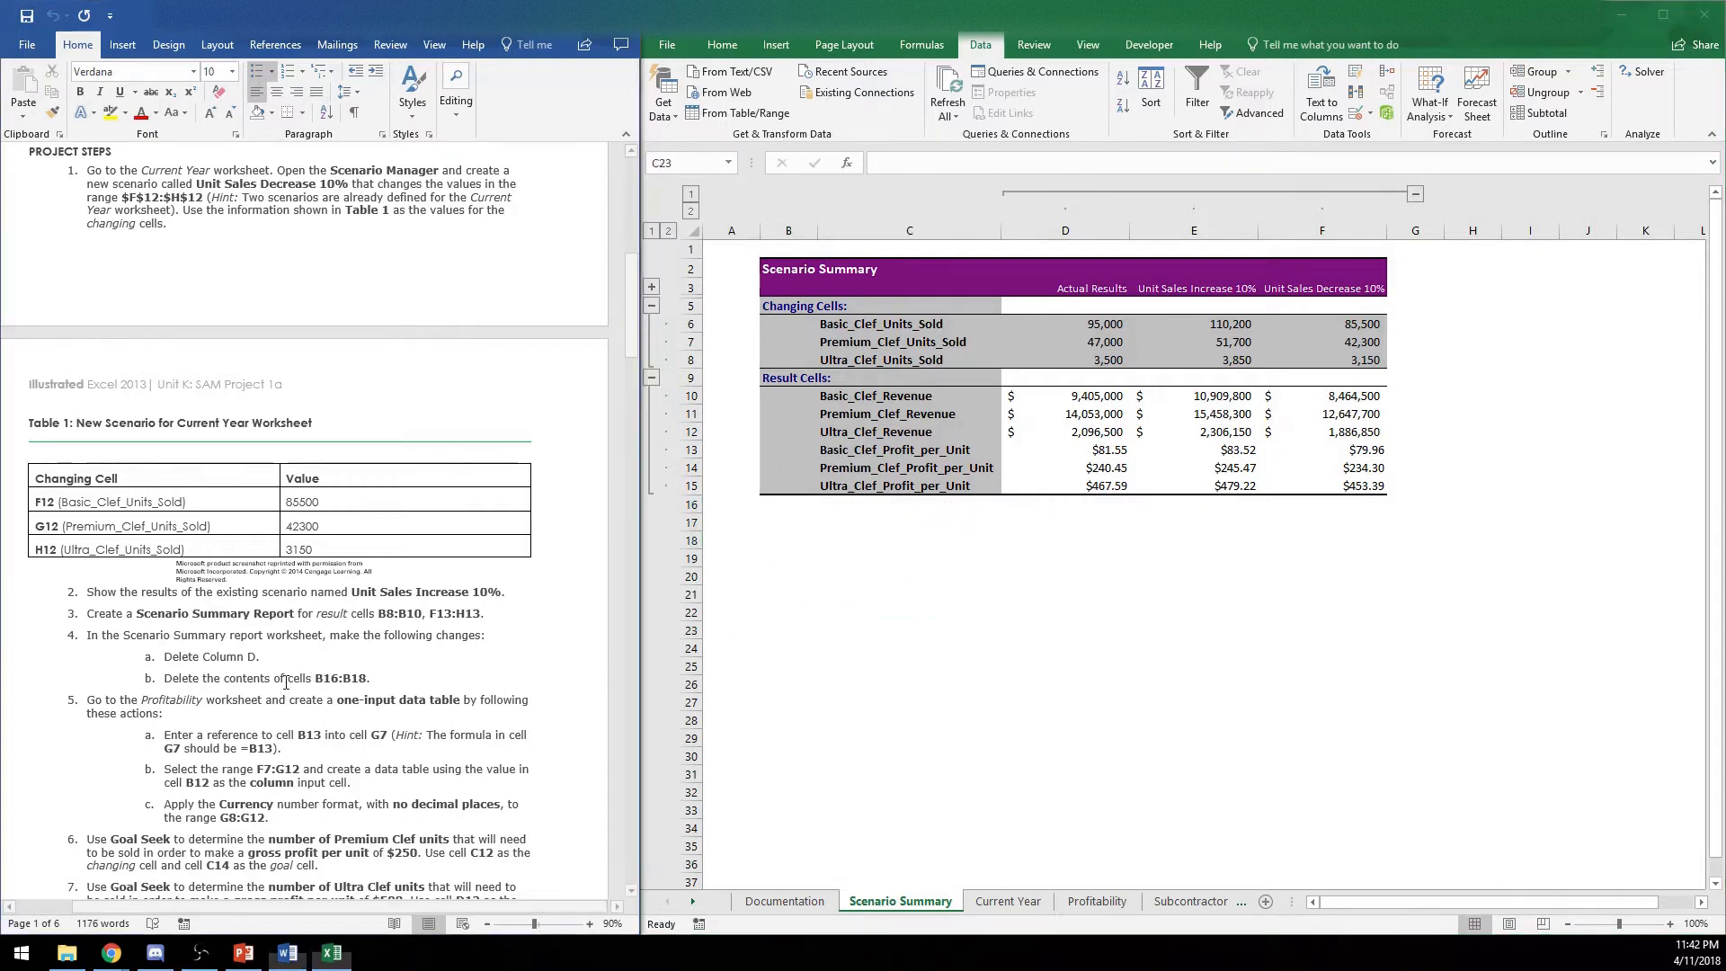
scroll(288, 681, down, 1)
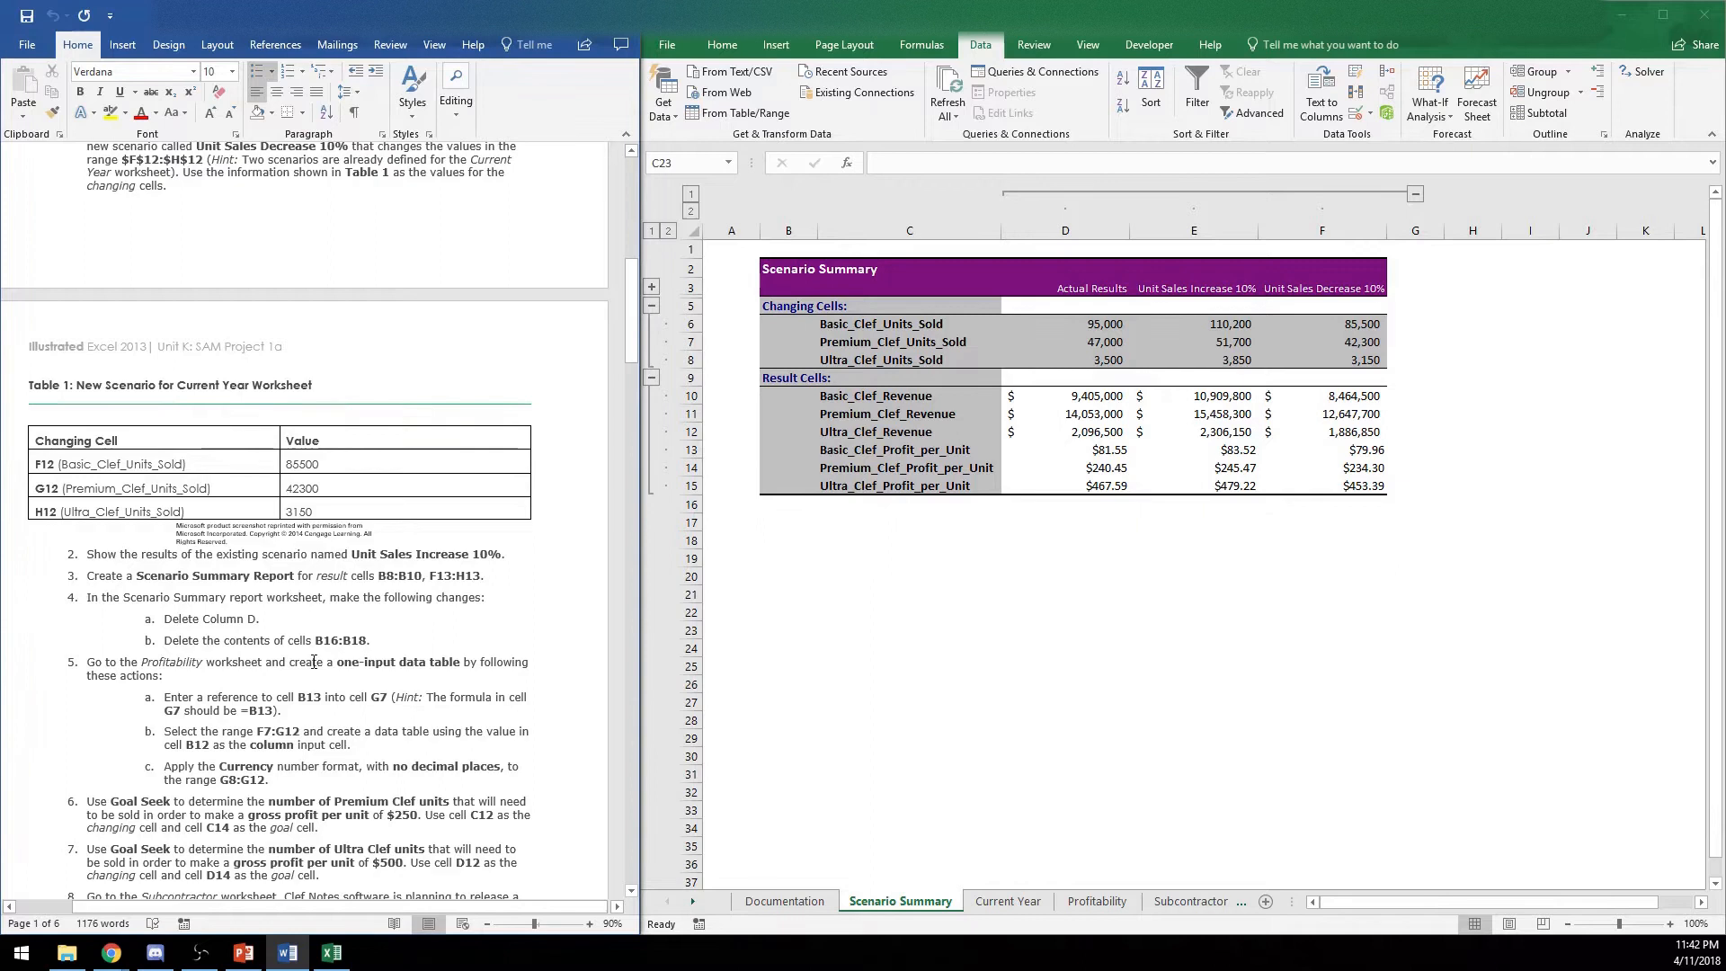
click(1115, 901)
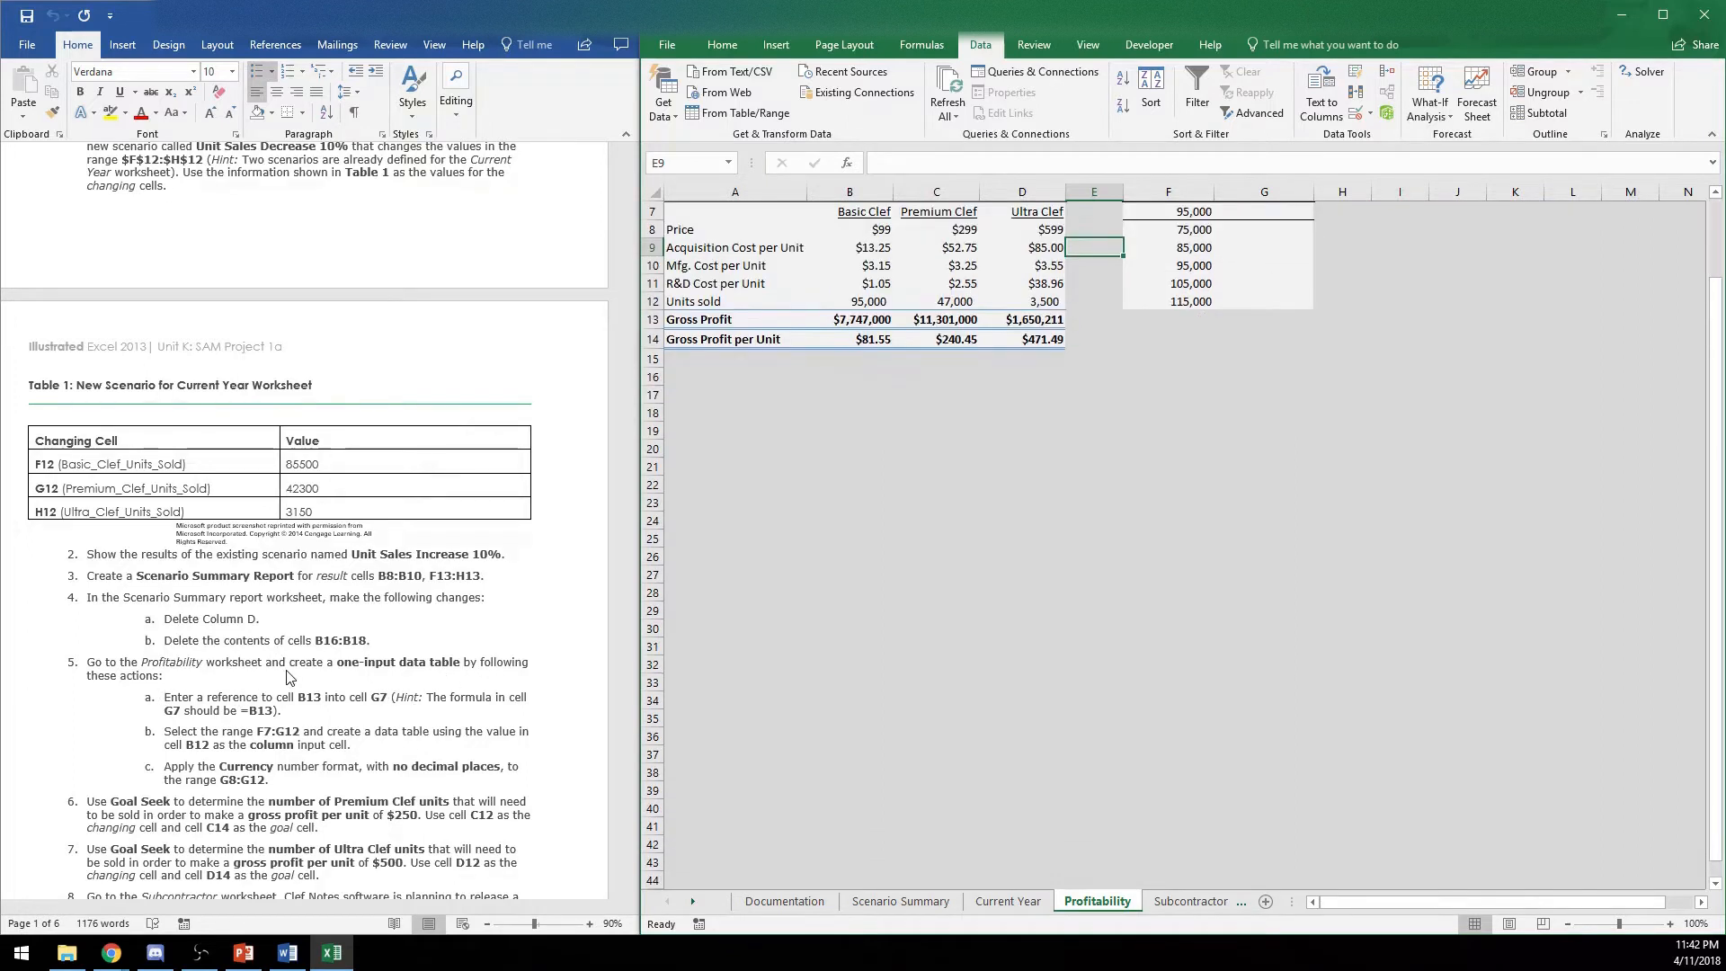
click(1238, 341)
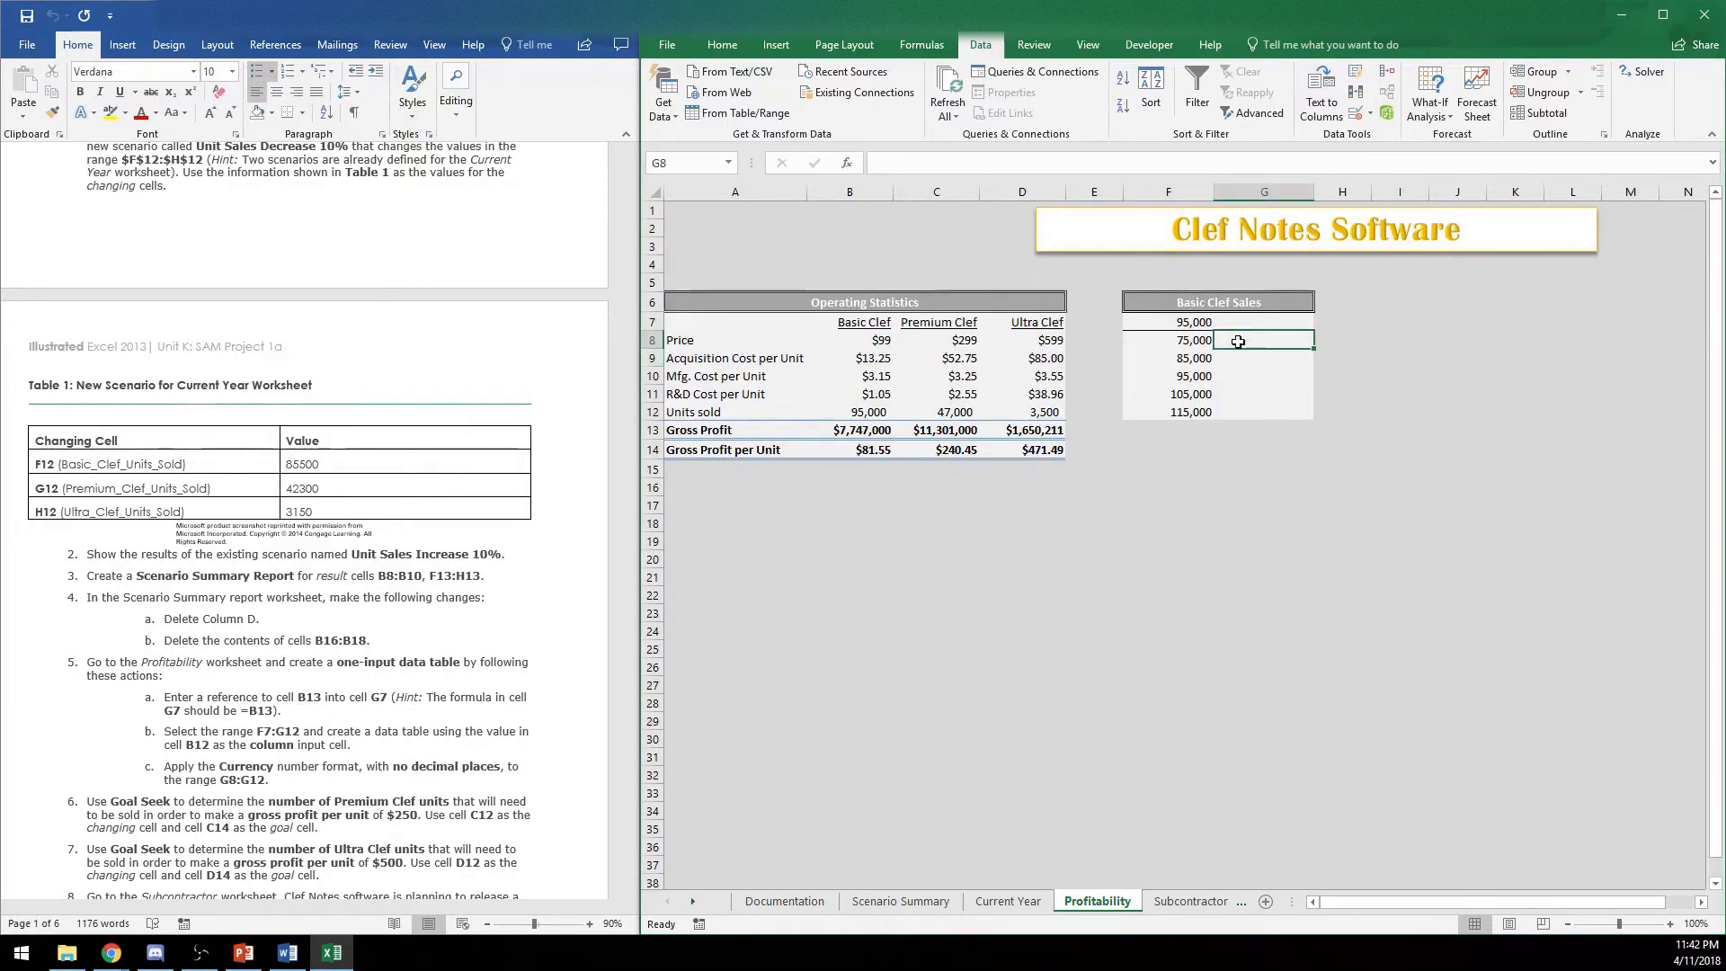
click(1240, 324)
text(=)
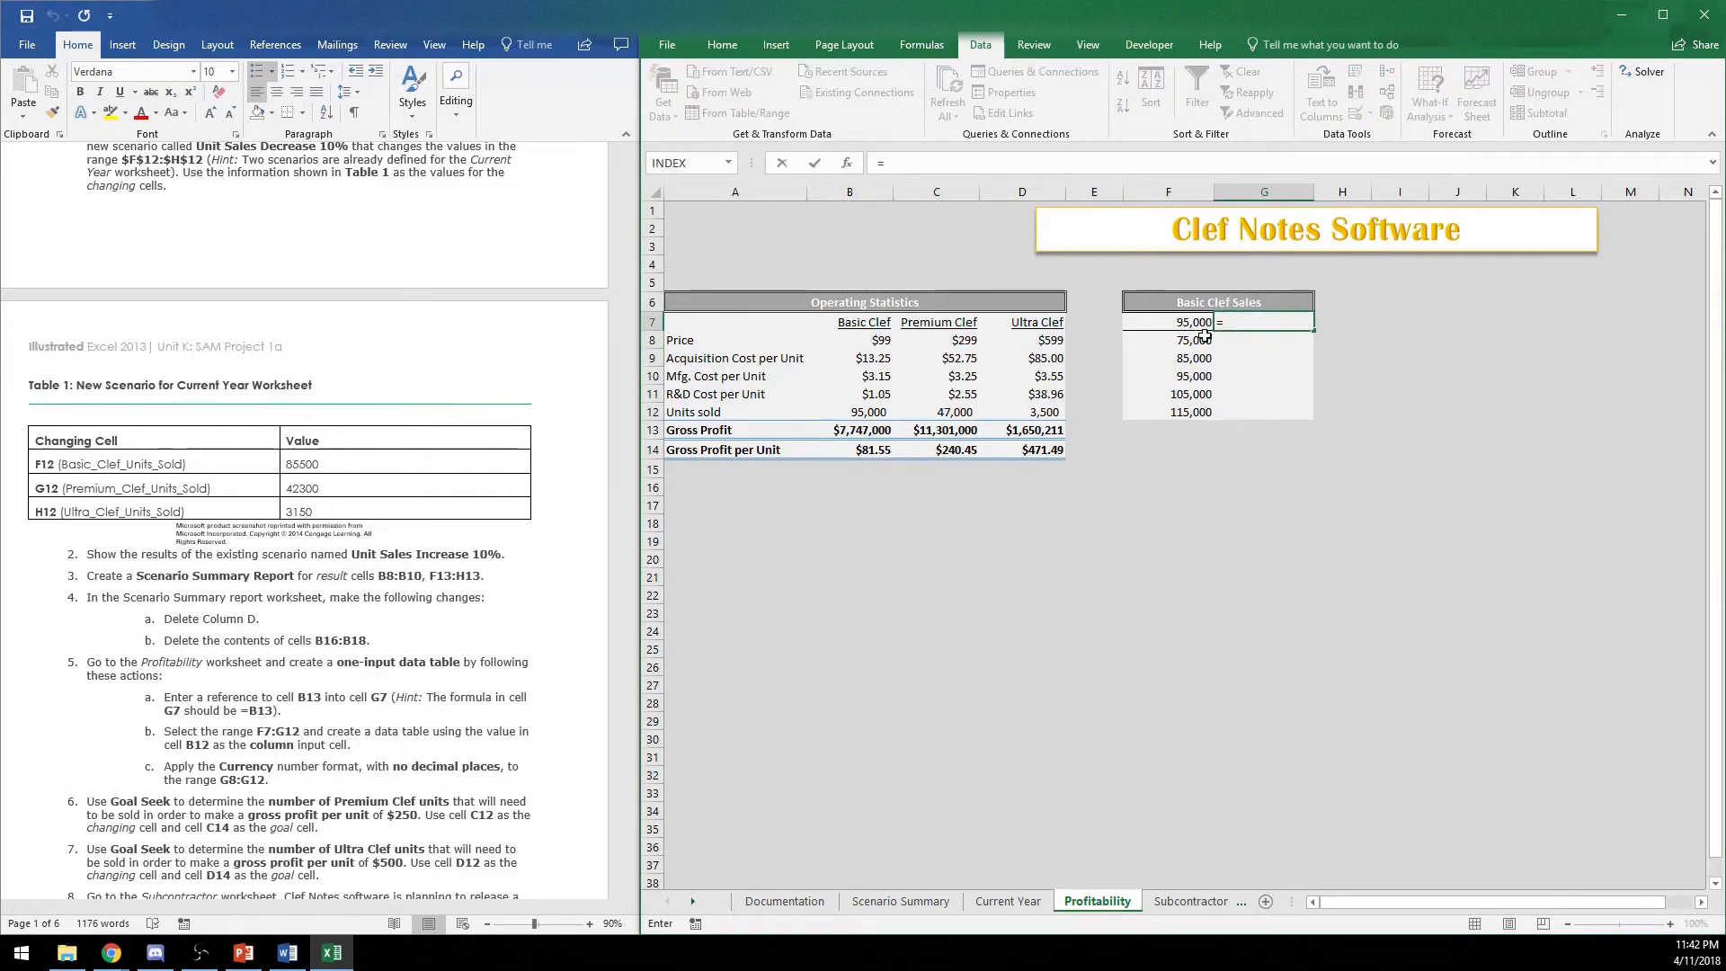
click(883, 429)
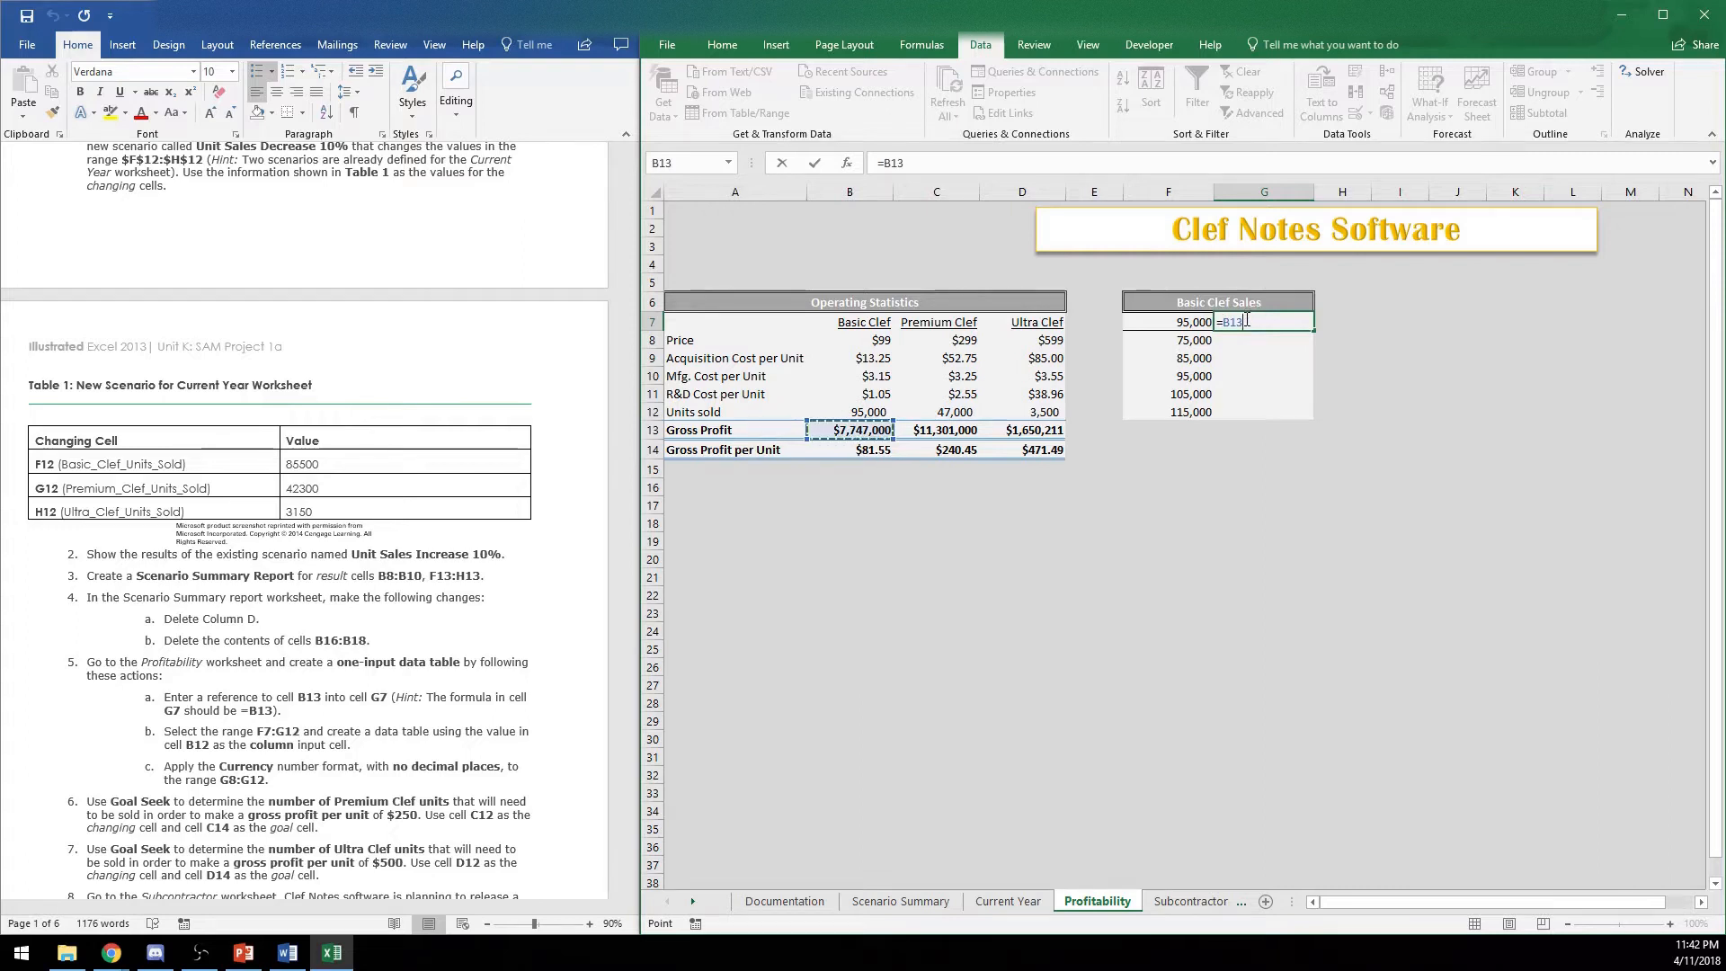
key(Return)
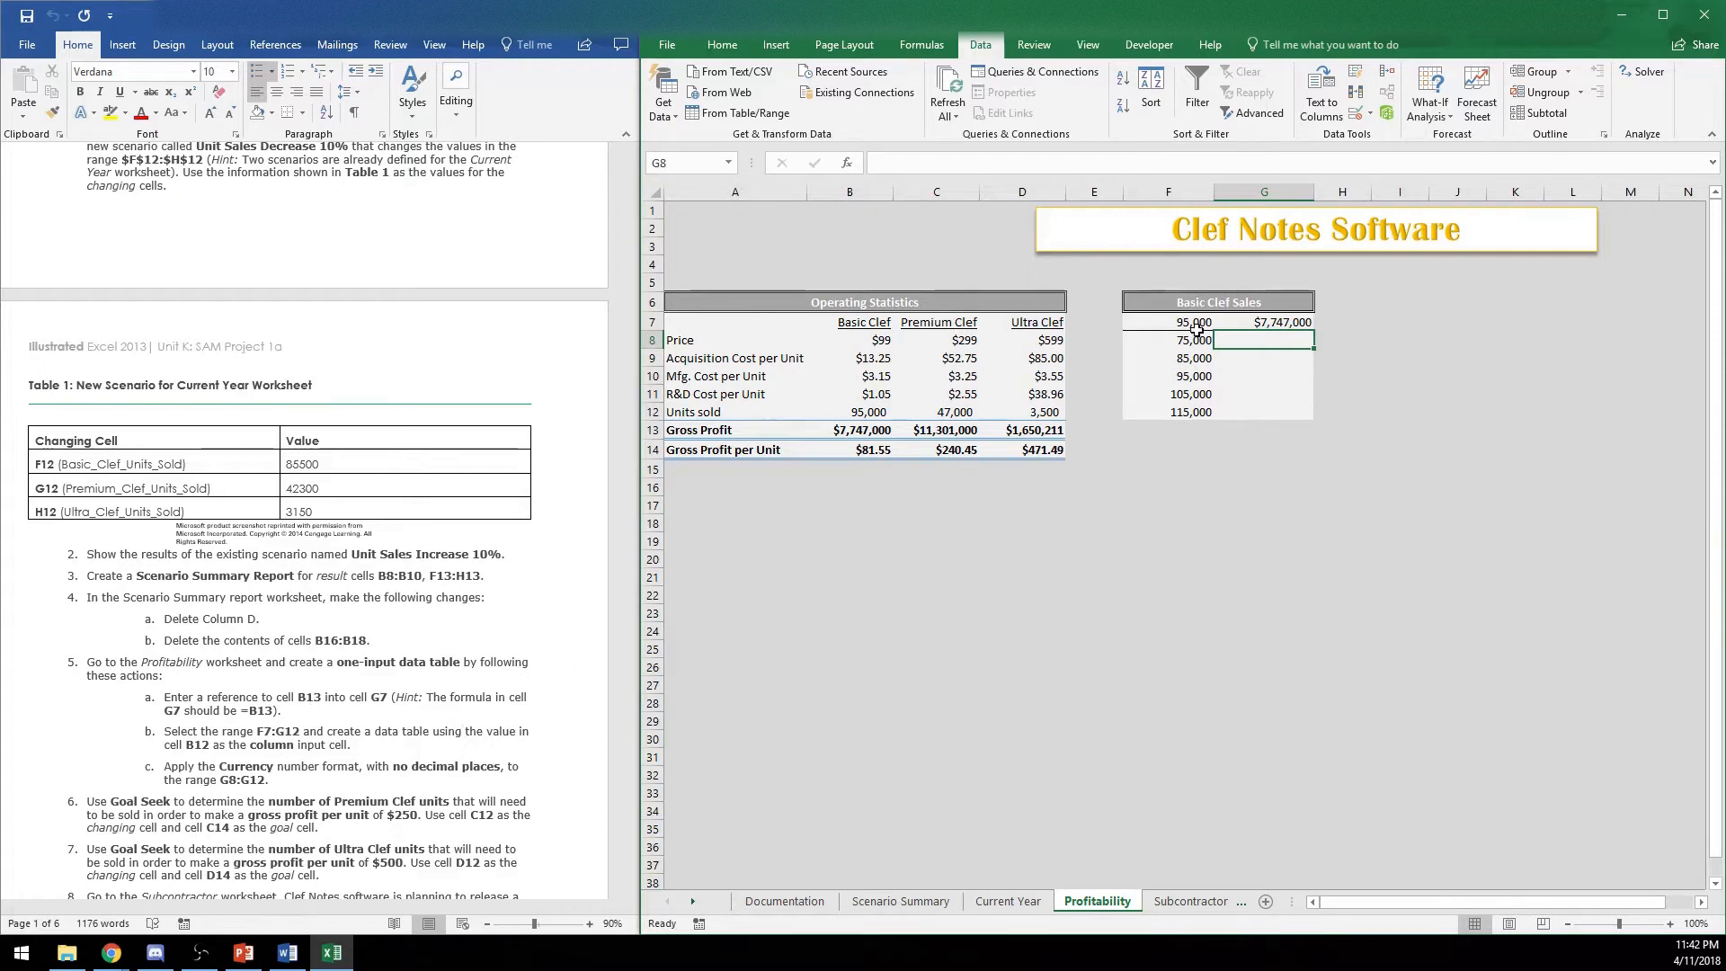
Create a one-input data table from the range F7:G12 with B12 as the column input cell
drag(1182, 322, 1295, 412)
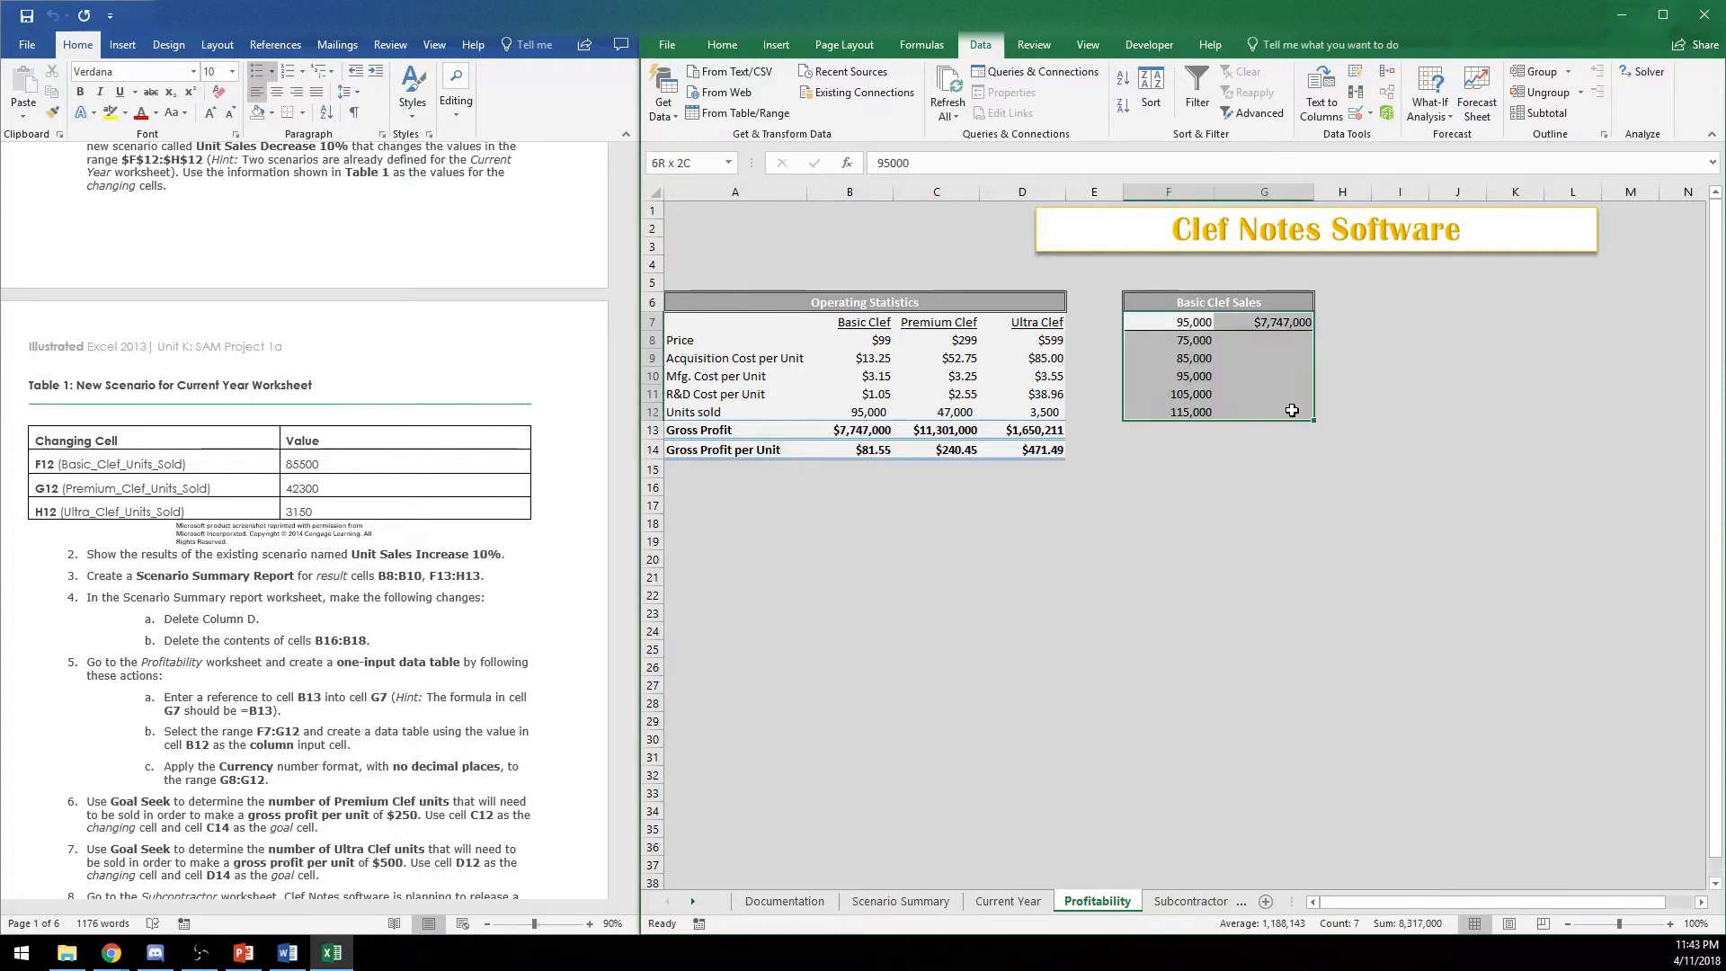
click(1431, 106)
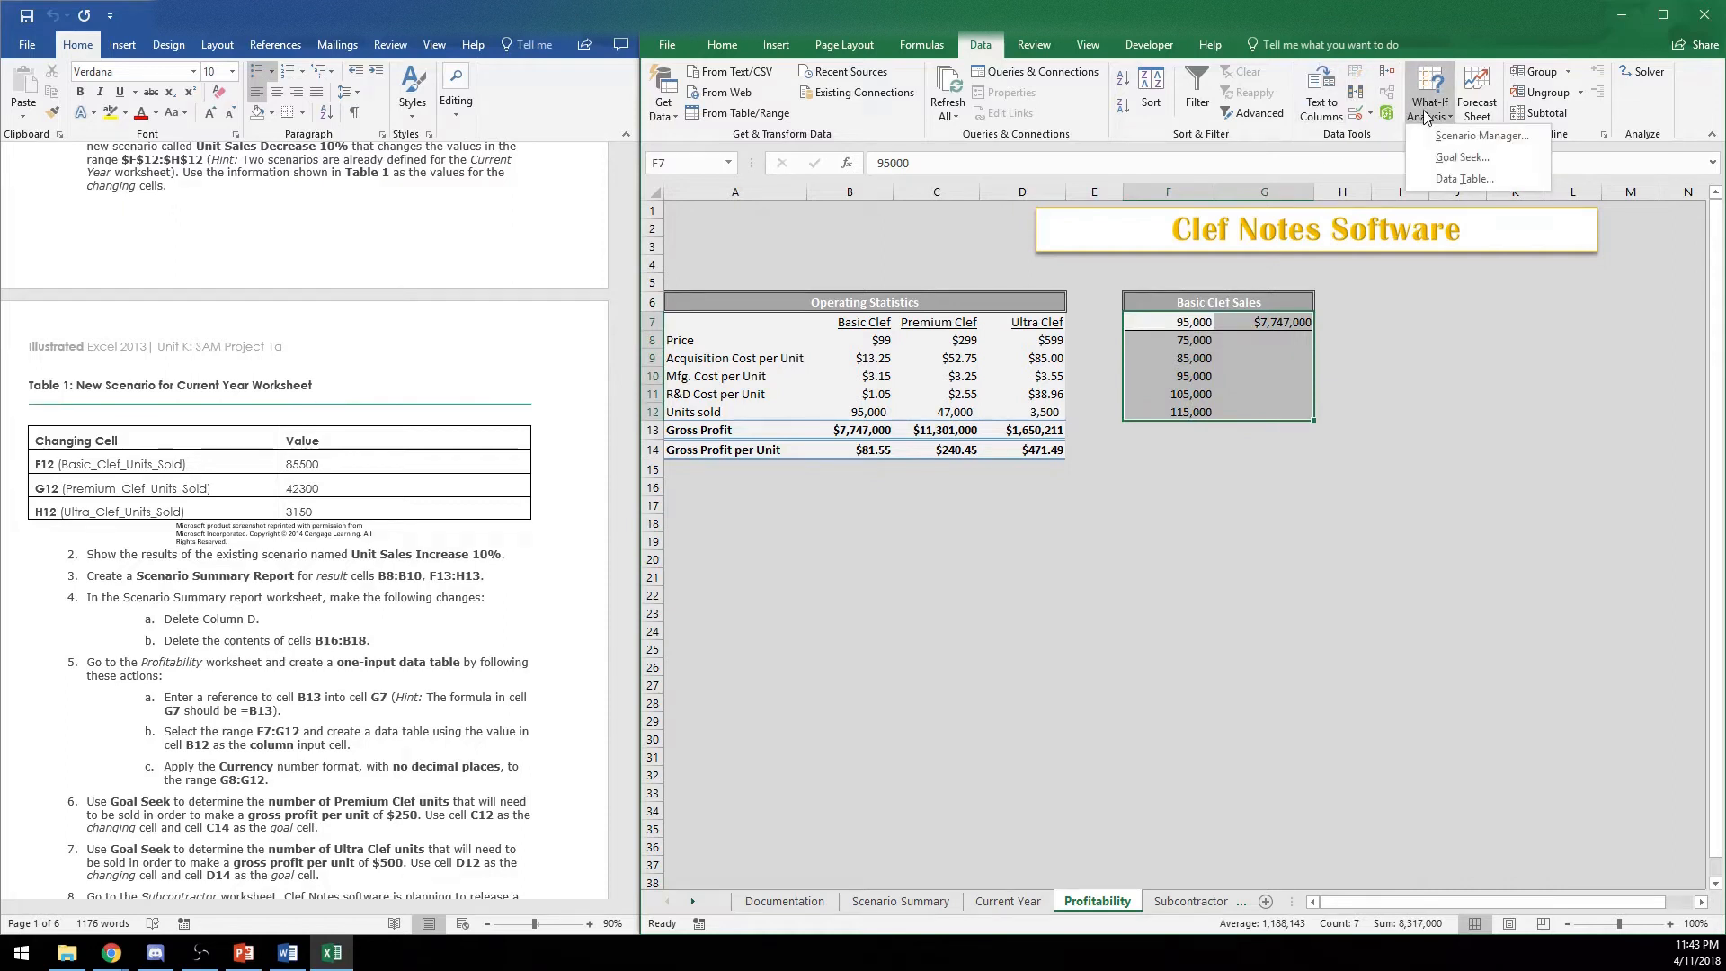
click(1463, 179)
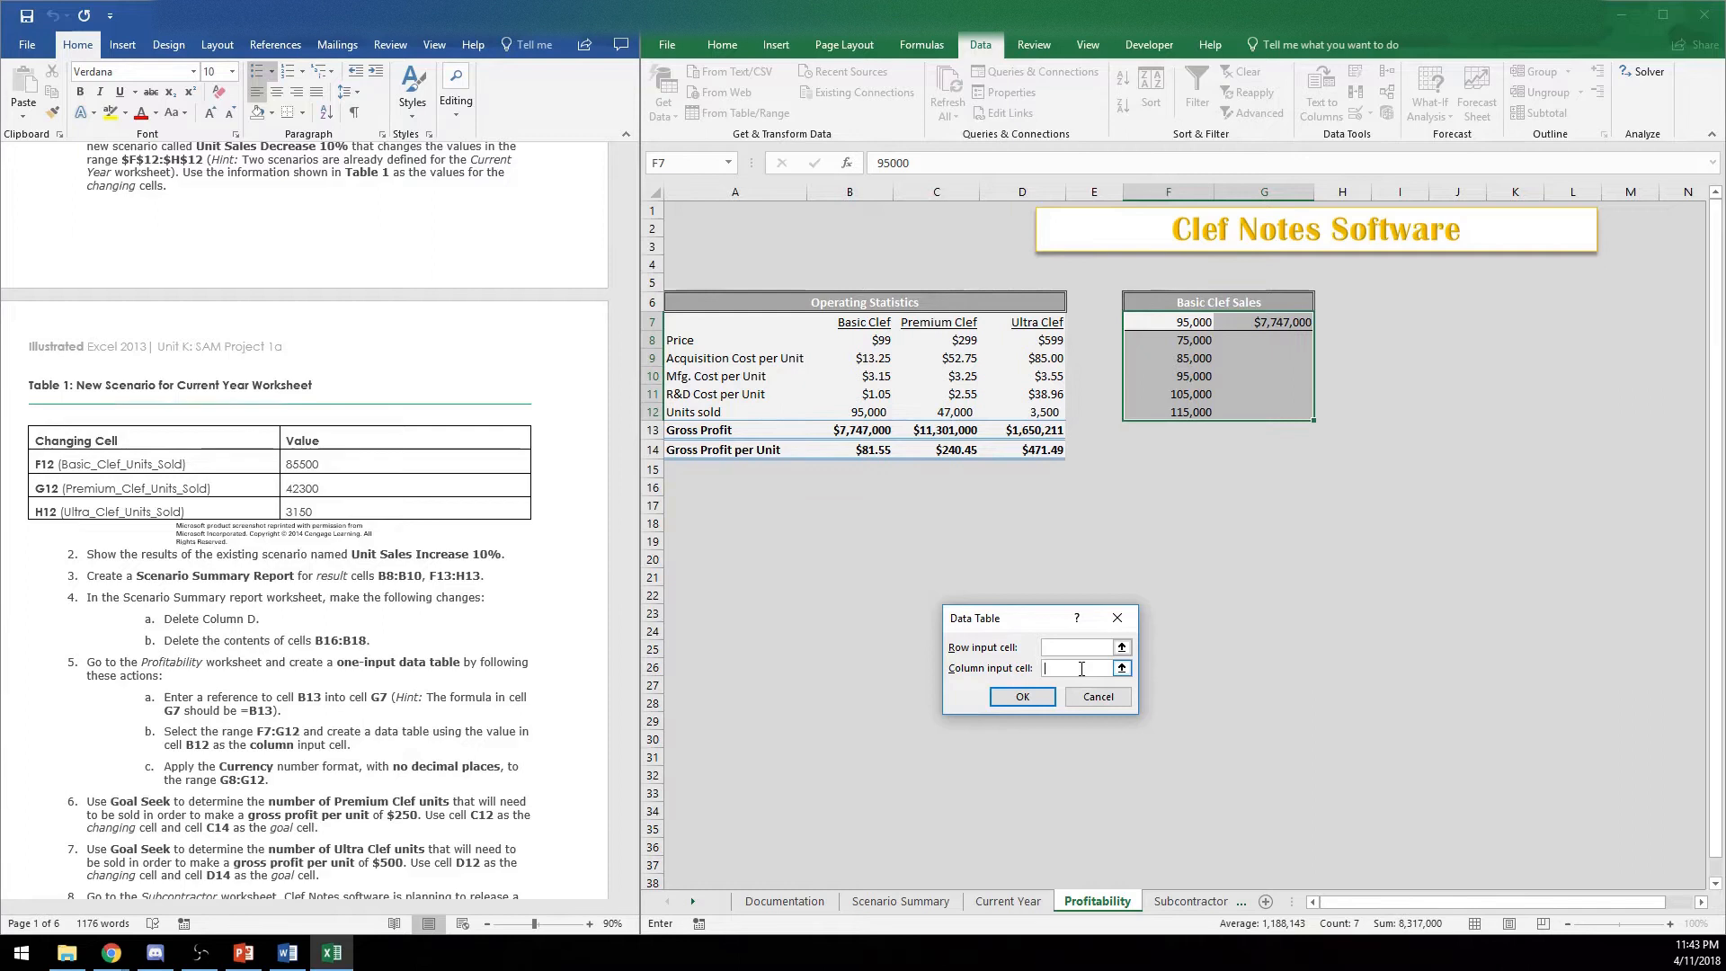
click(1082, 668)
click(1022, 697)
Apply the Currency number format with 0 decimal places to the data table results in G8:G12
click(1270, 337)
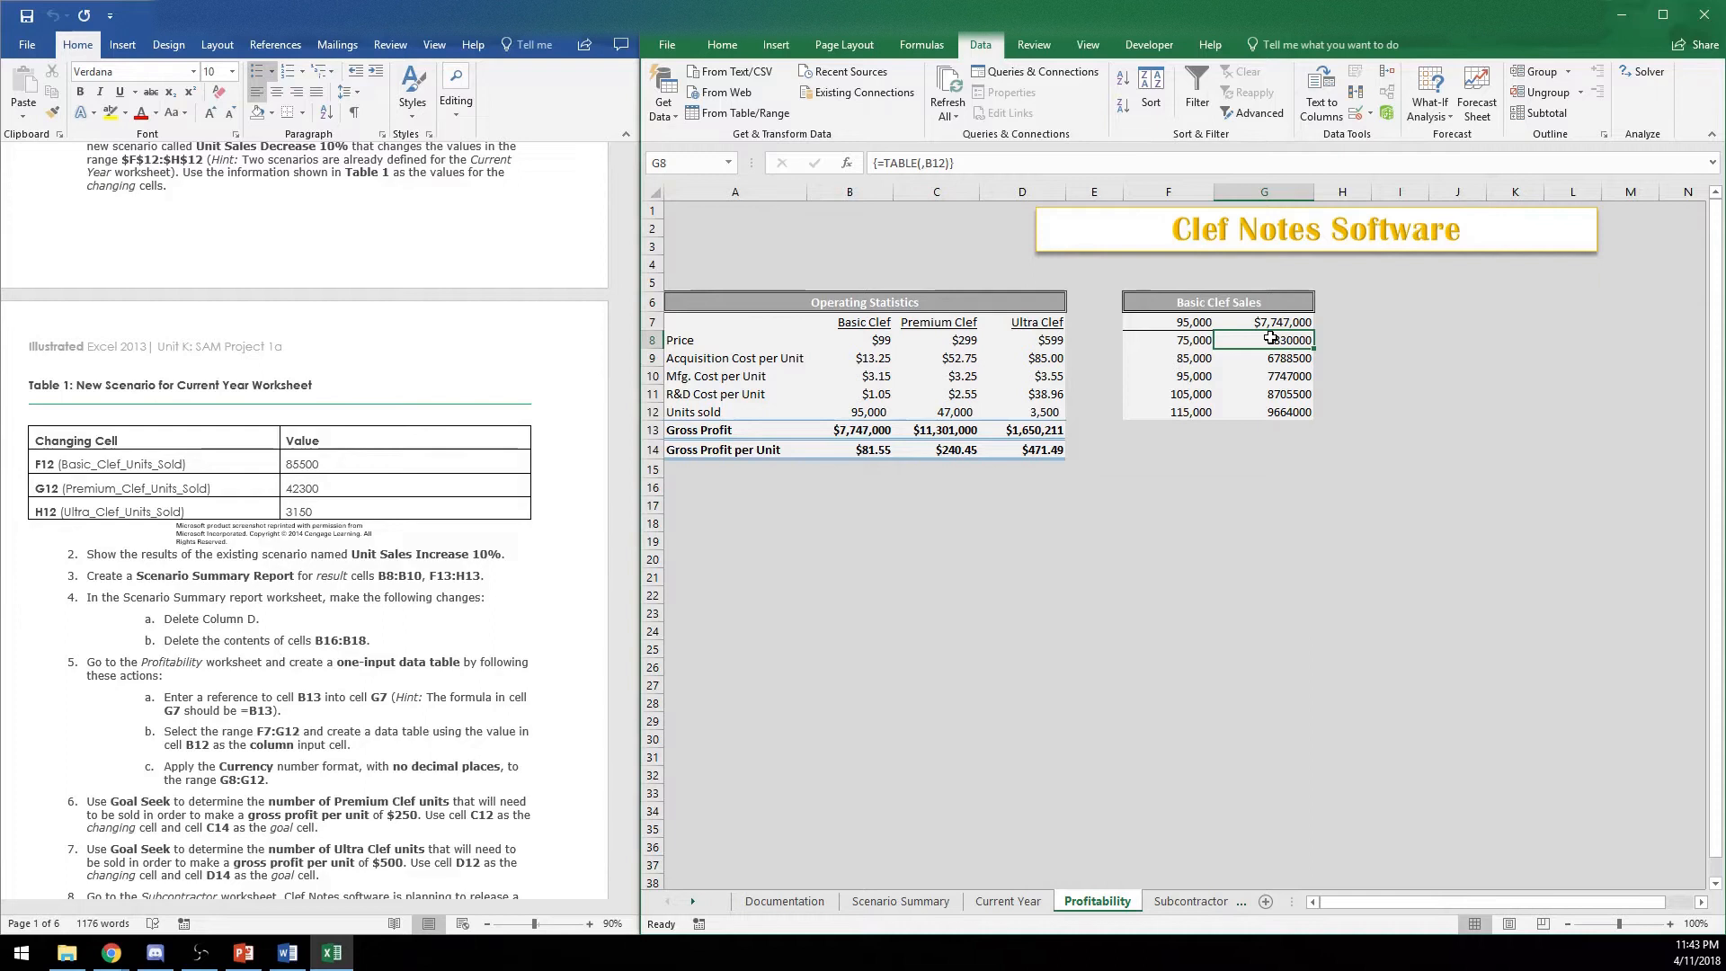
drag(1270, 337, 1274, 410)
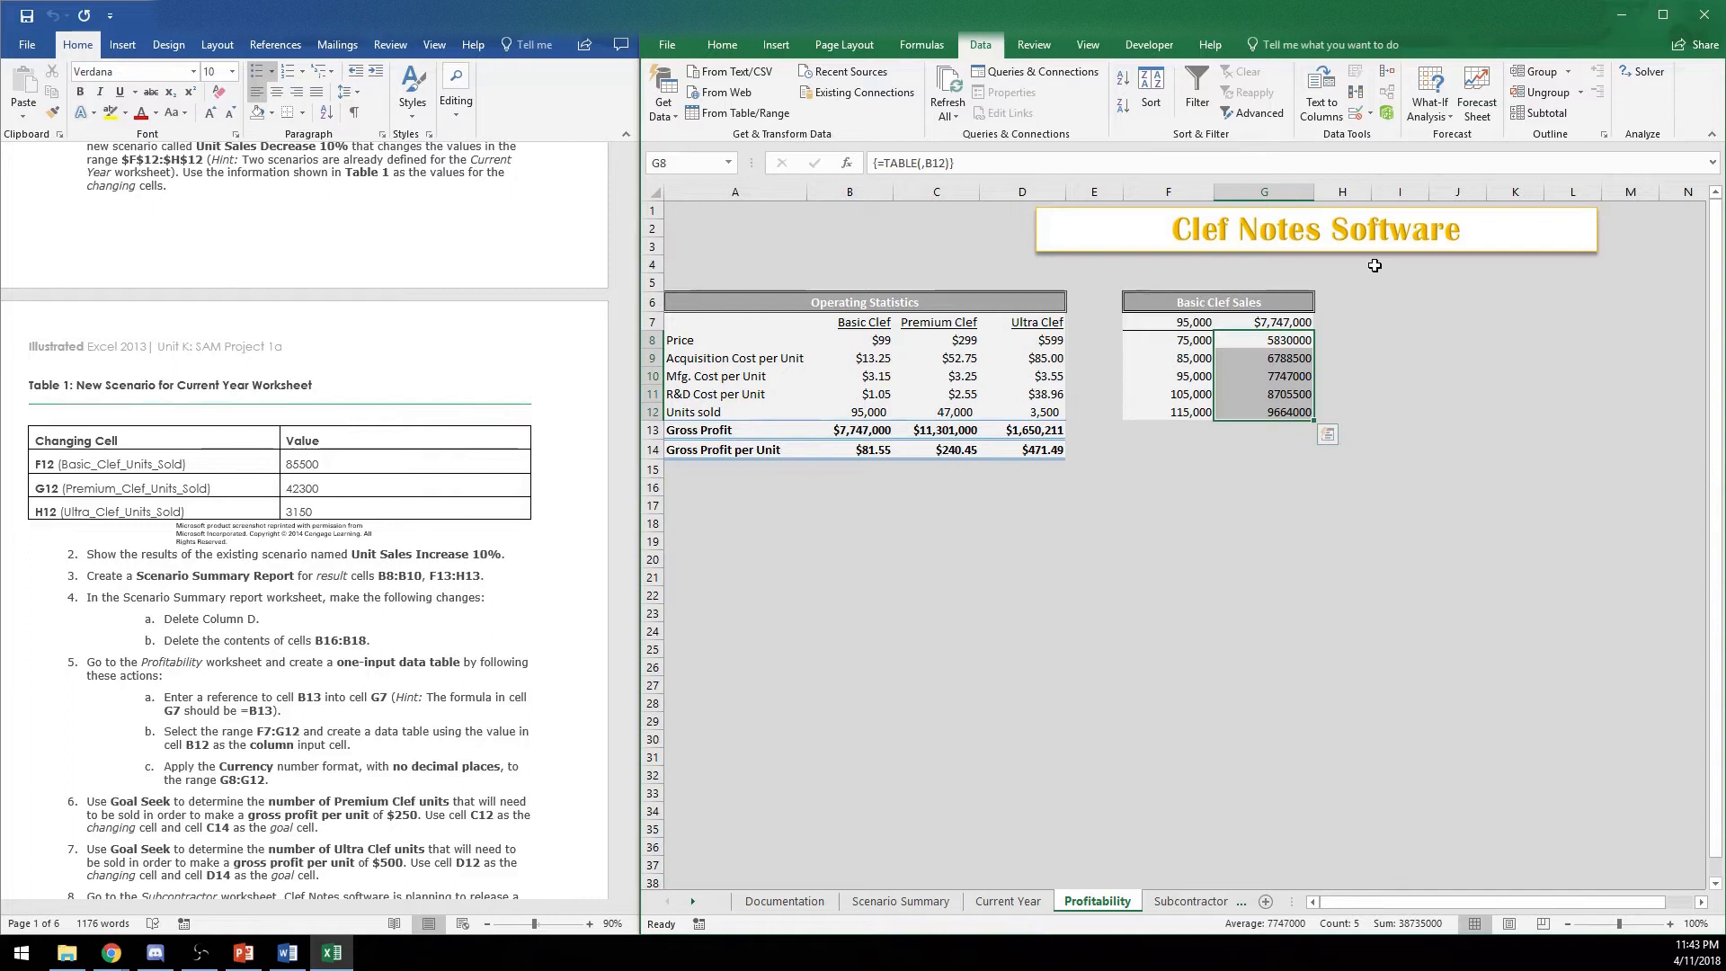
key(ctrl+1)
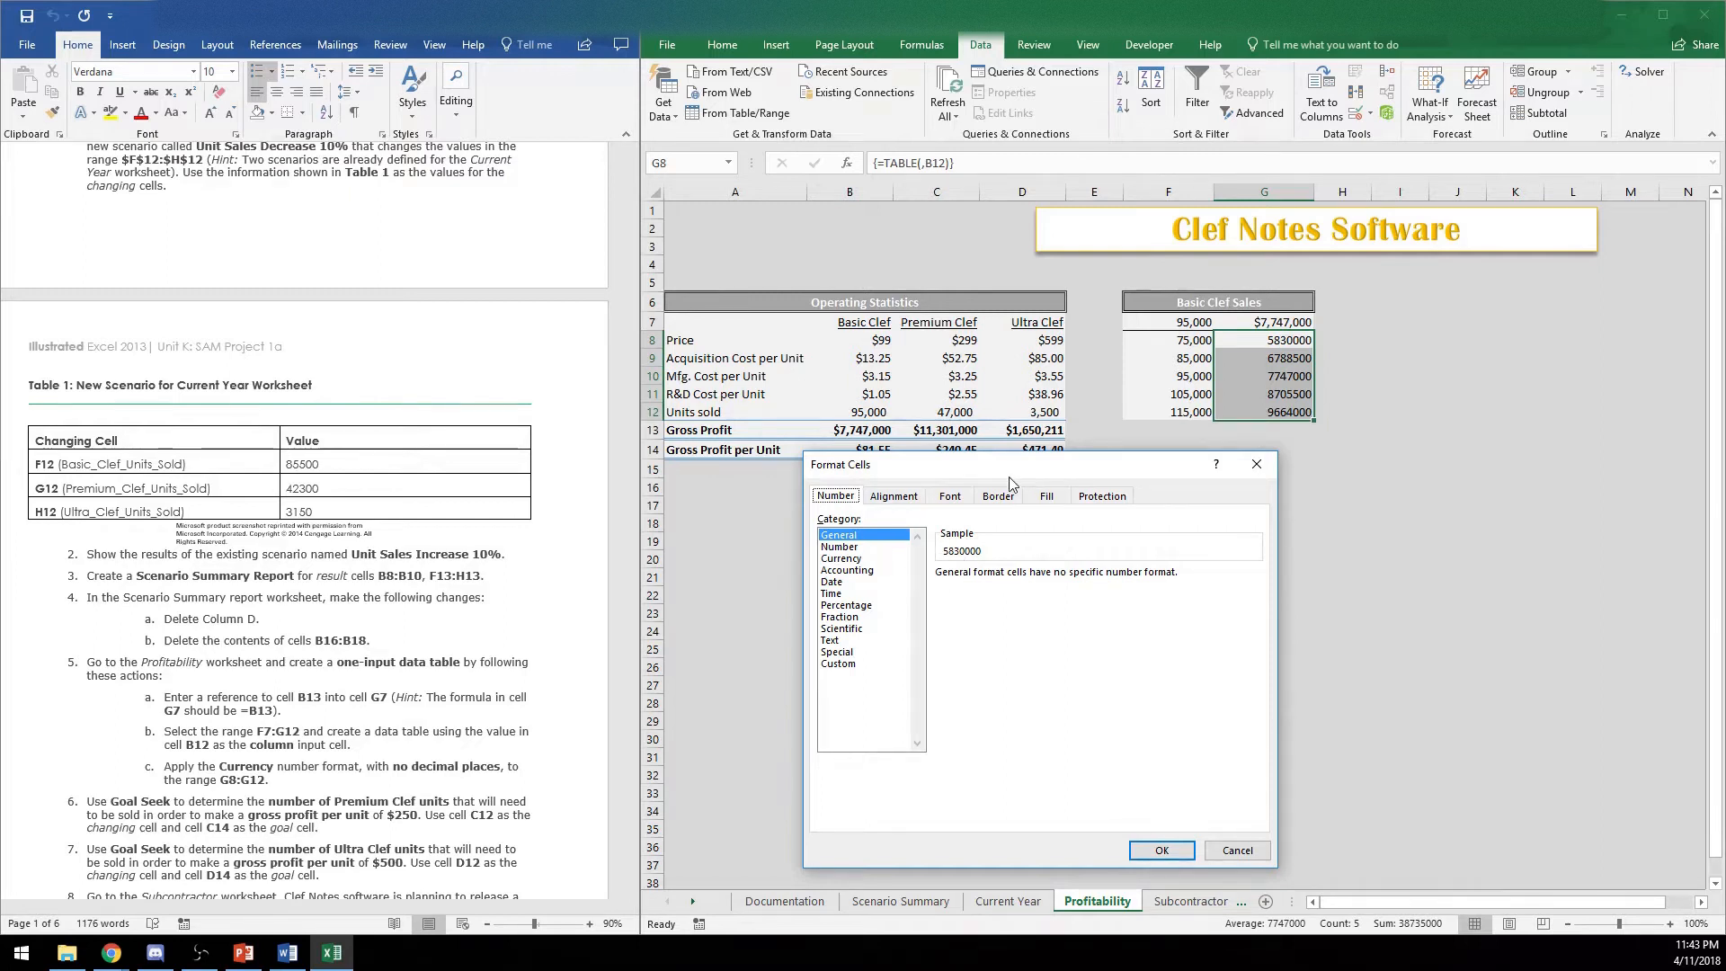
click(861, 559)
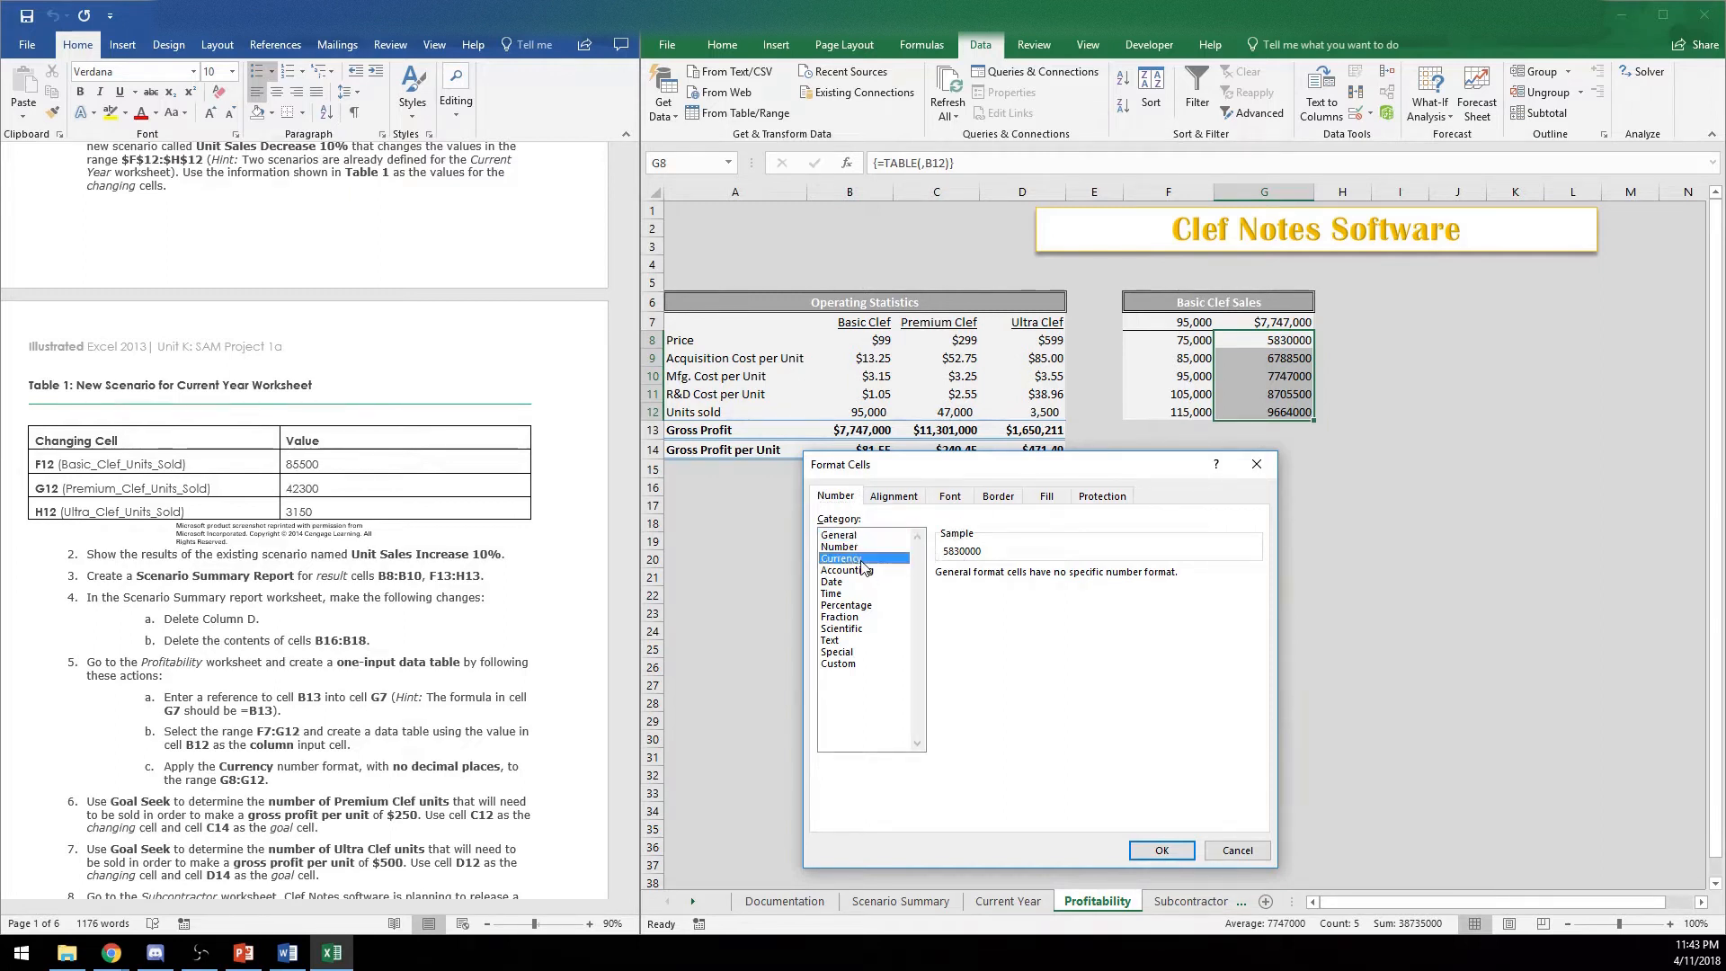
click(1058, 579)
click(1058, 580)
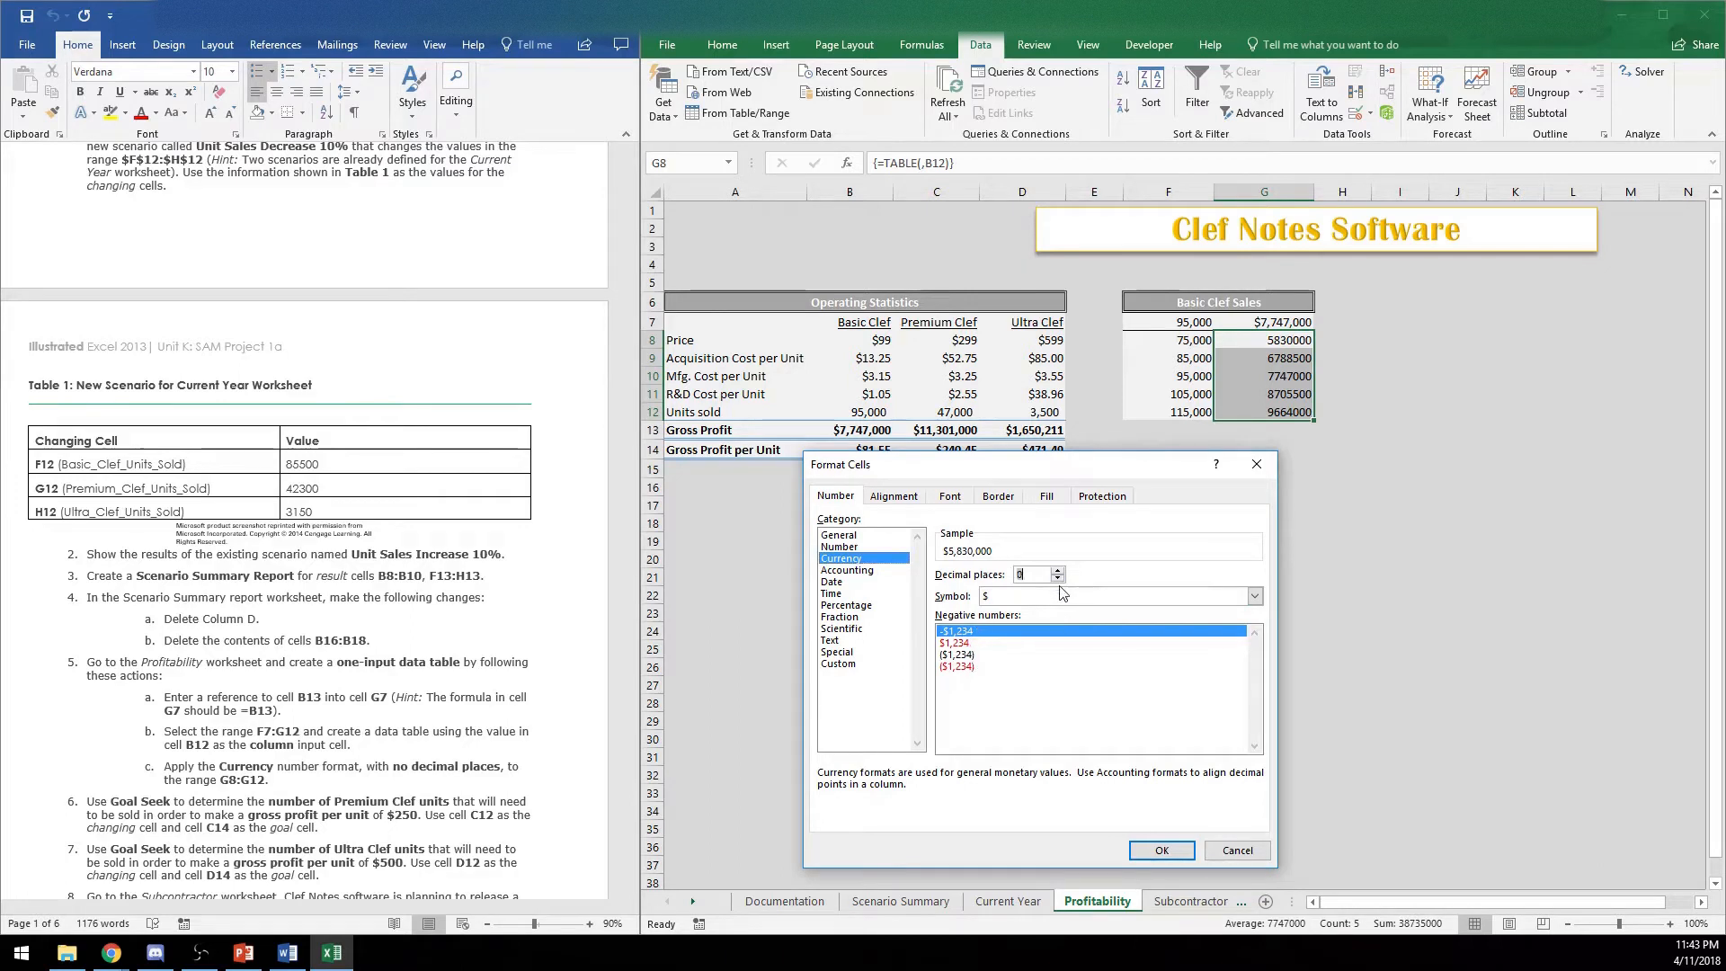
click(1160, 856)
right_click(1291, 399)
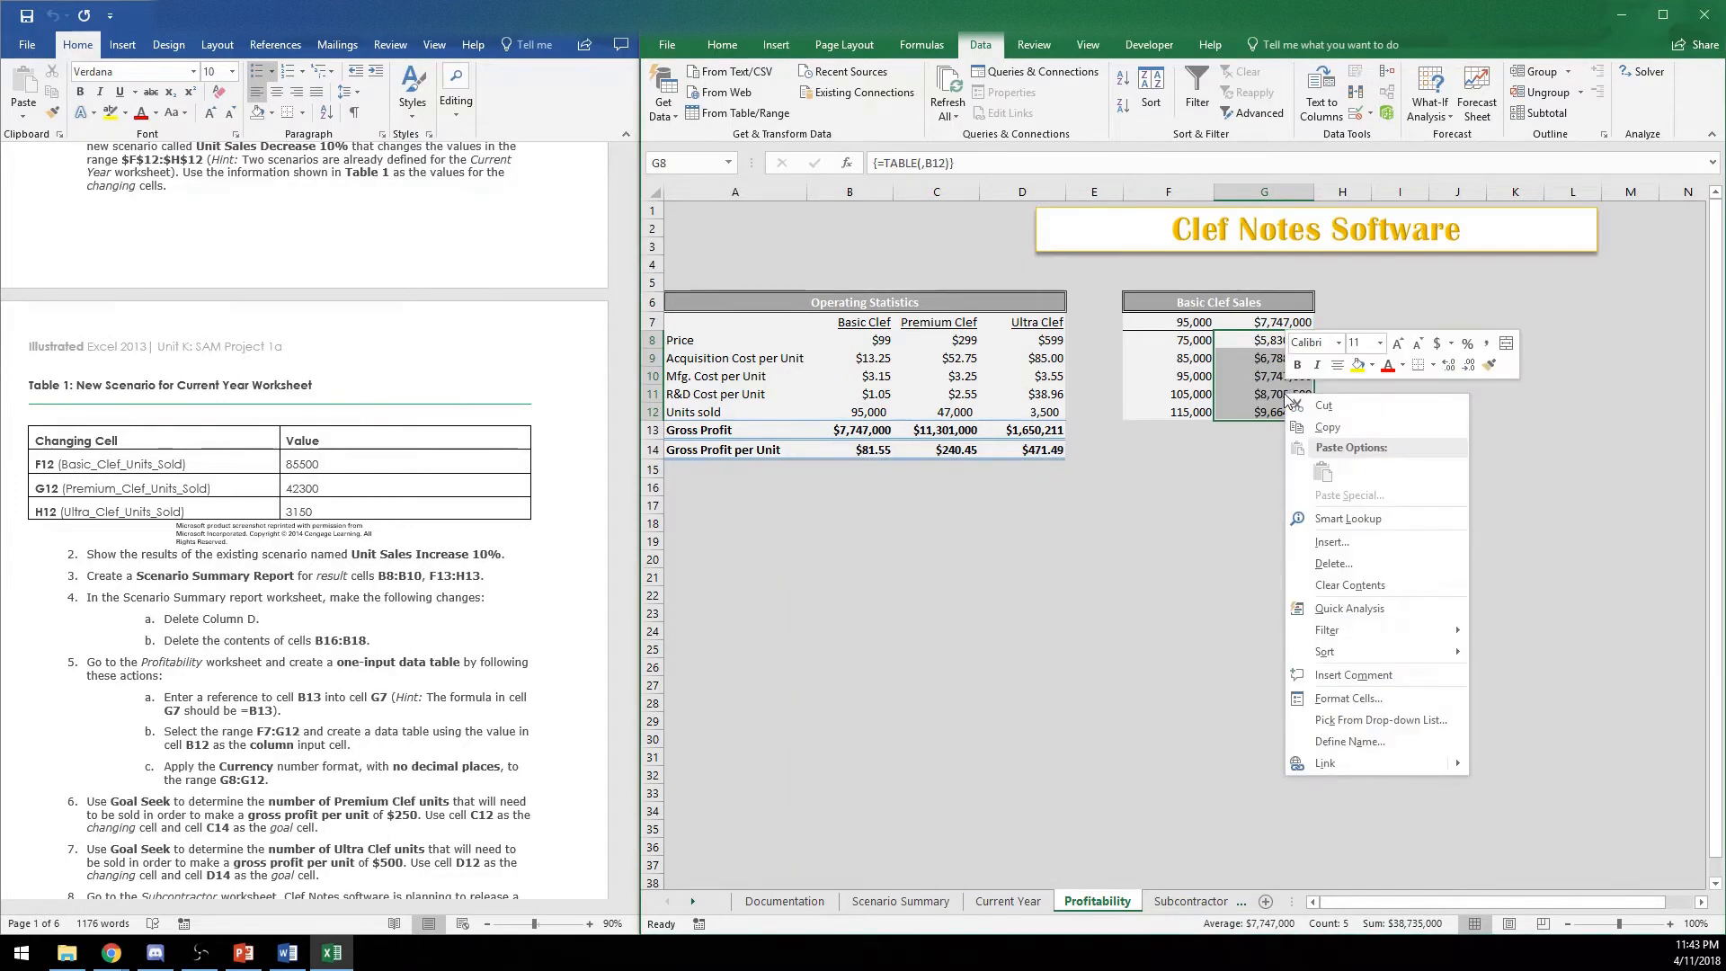
click(1346, 701)
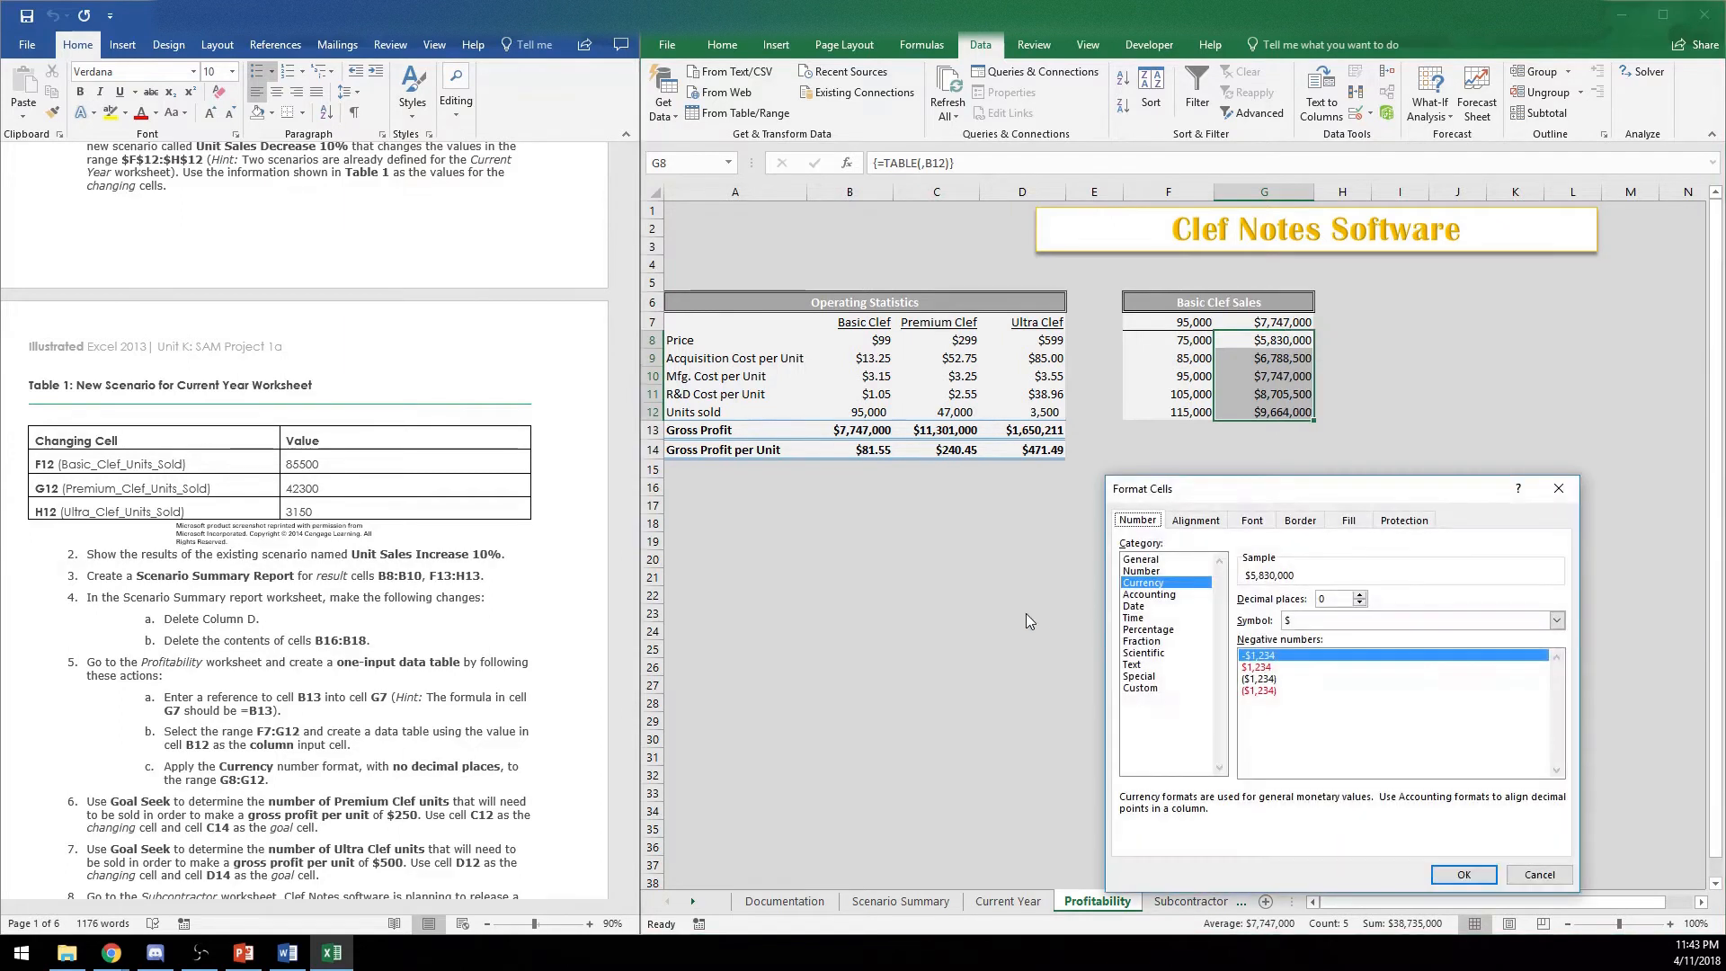
click(1465, 875)
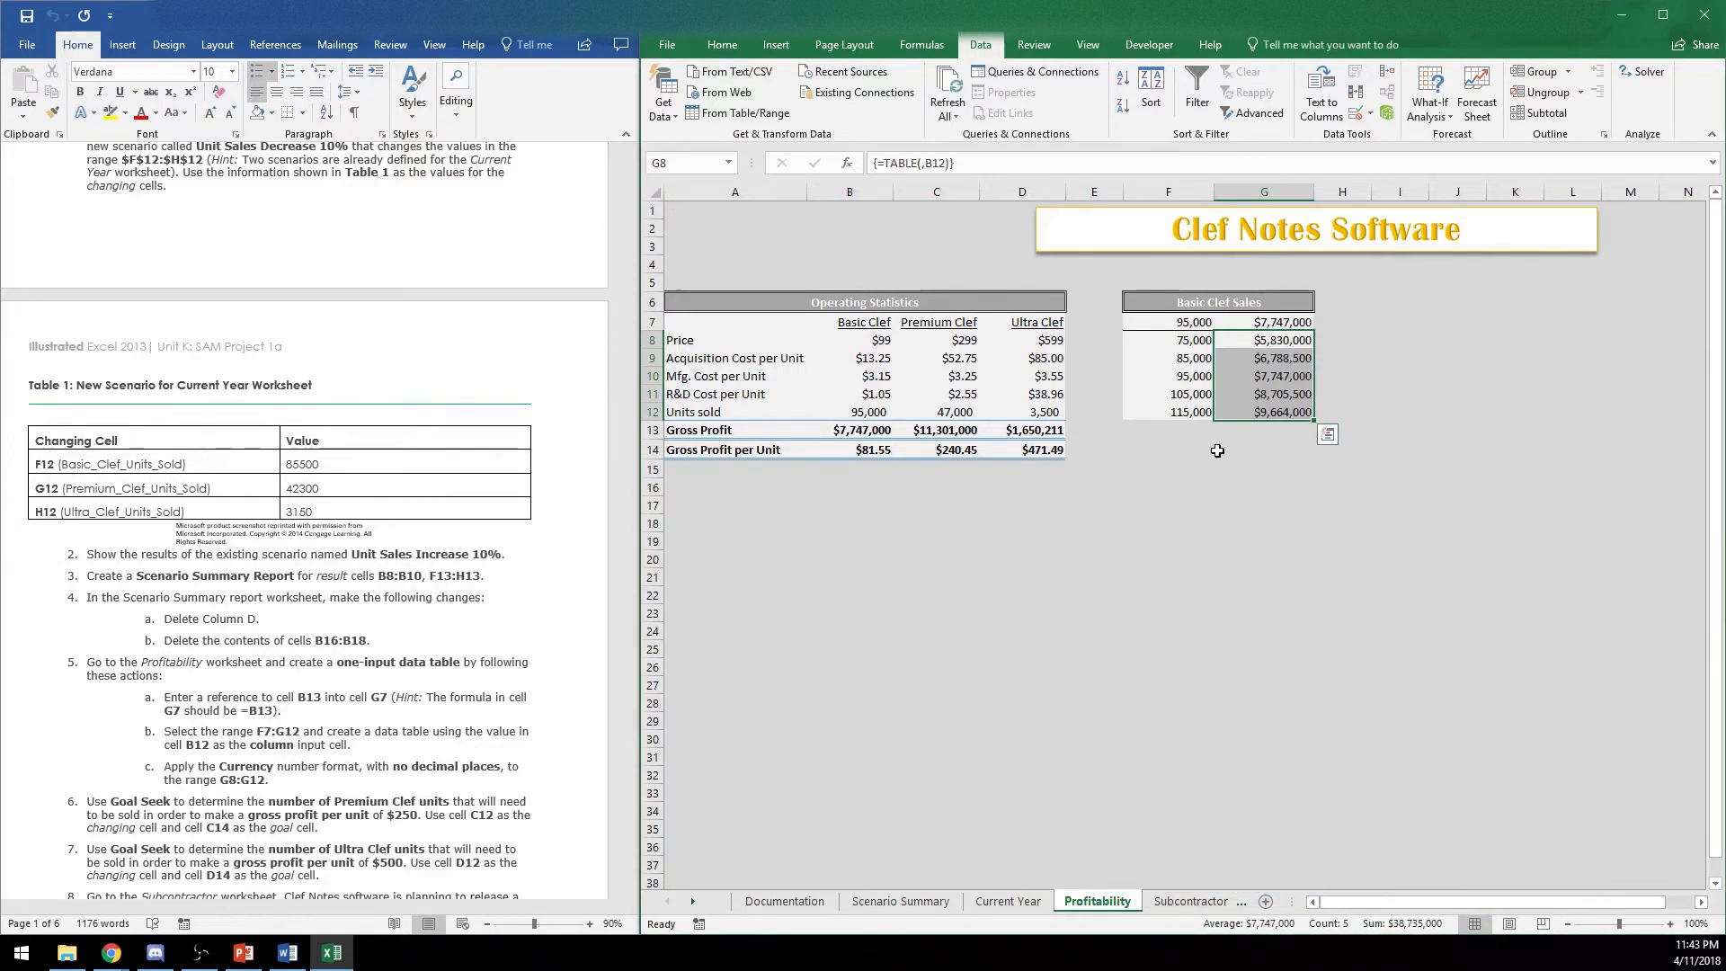
click(1199, 434)
Run Goal Seek to set cell C14 to 250 by changing cell C12, and keep the solution
click(500, 599)
scroll(423, 572, down, 5)
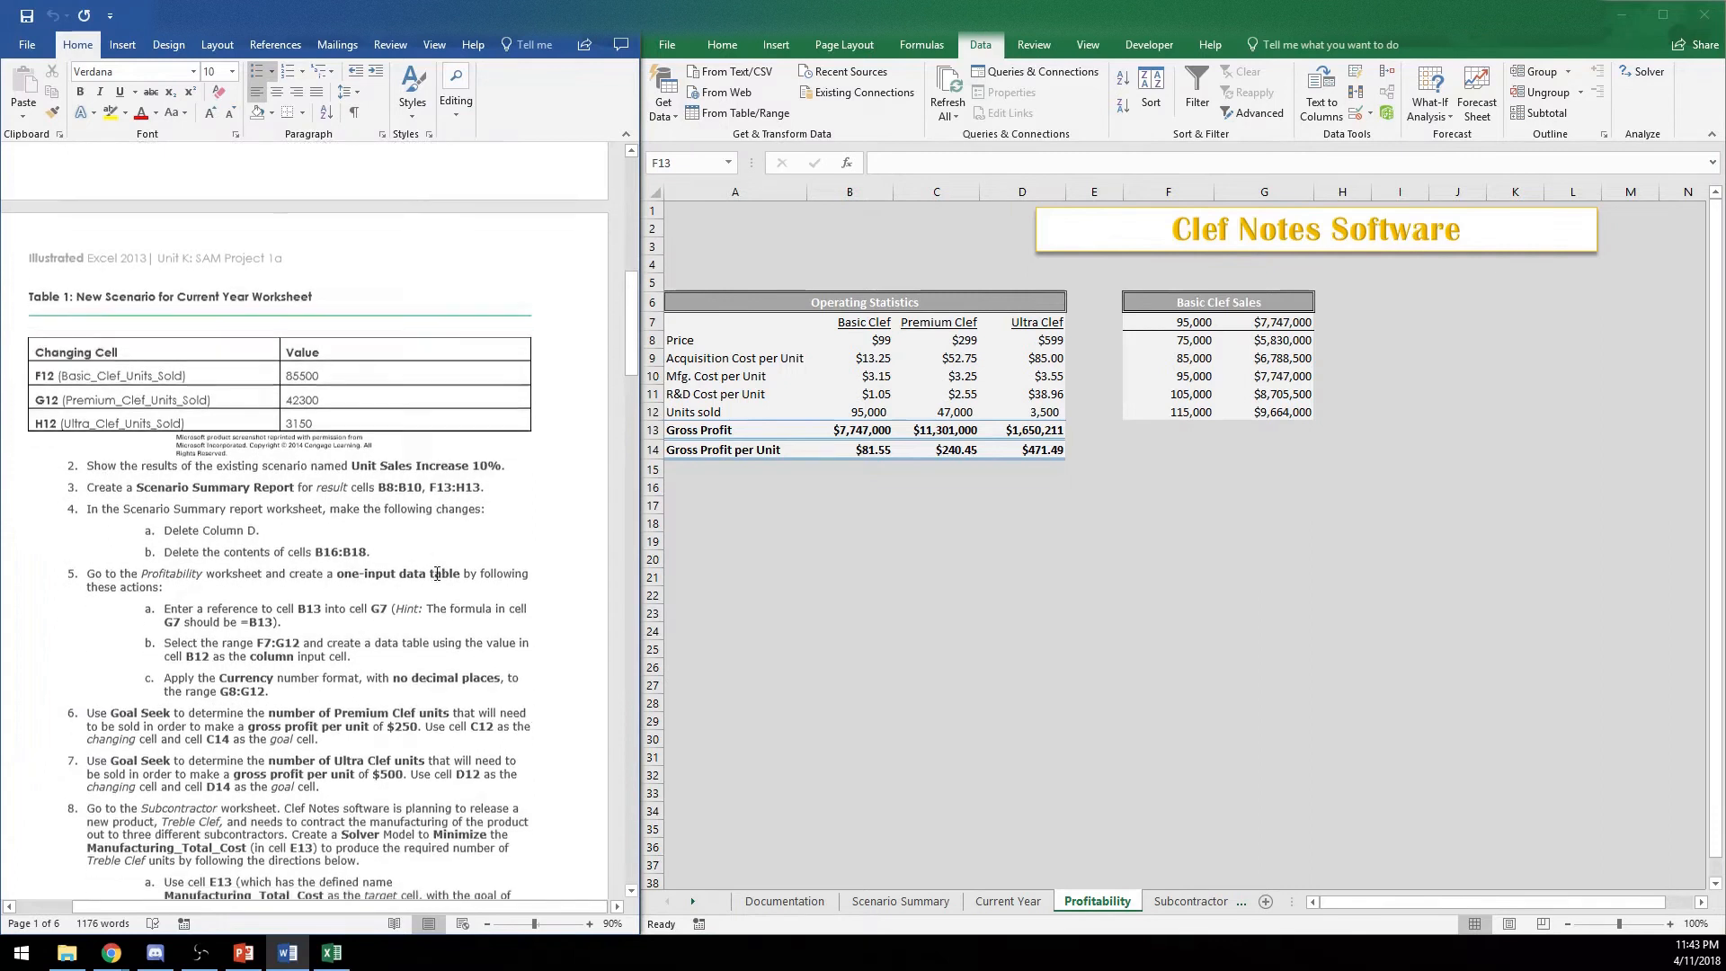
scroll(424, 572, down, 1)
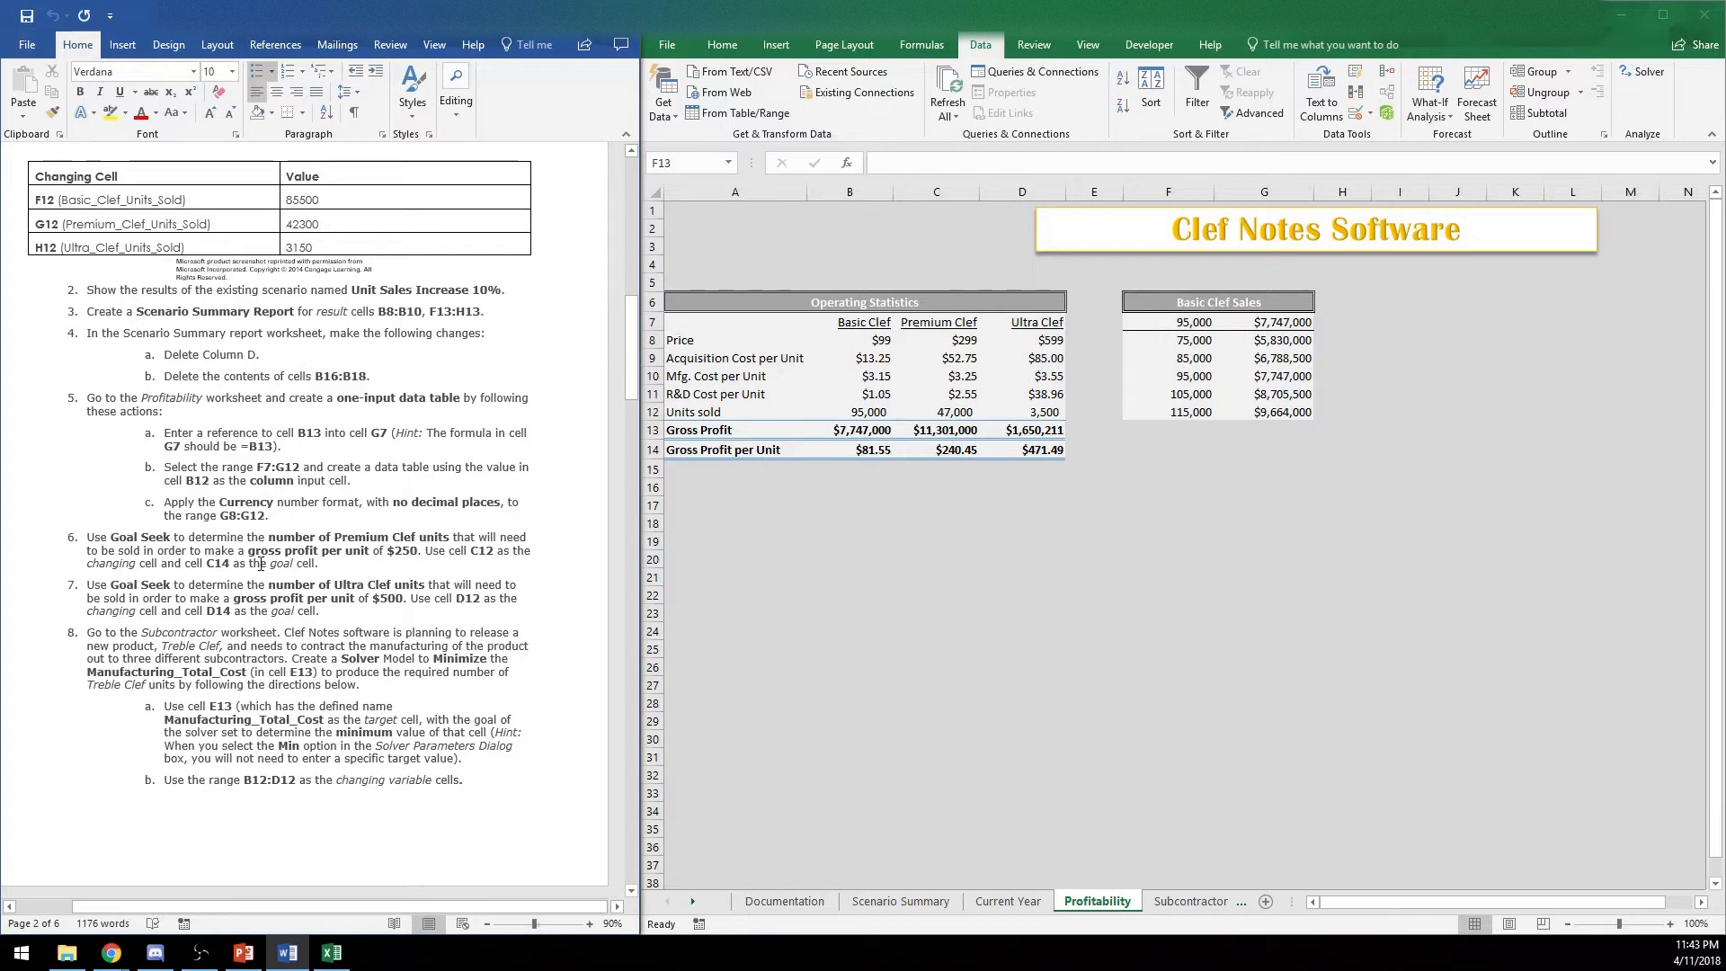
click(396, 546)
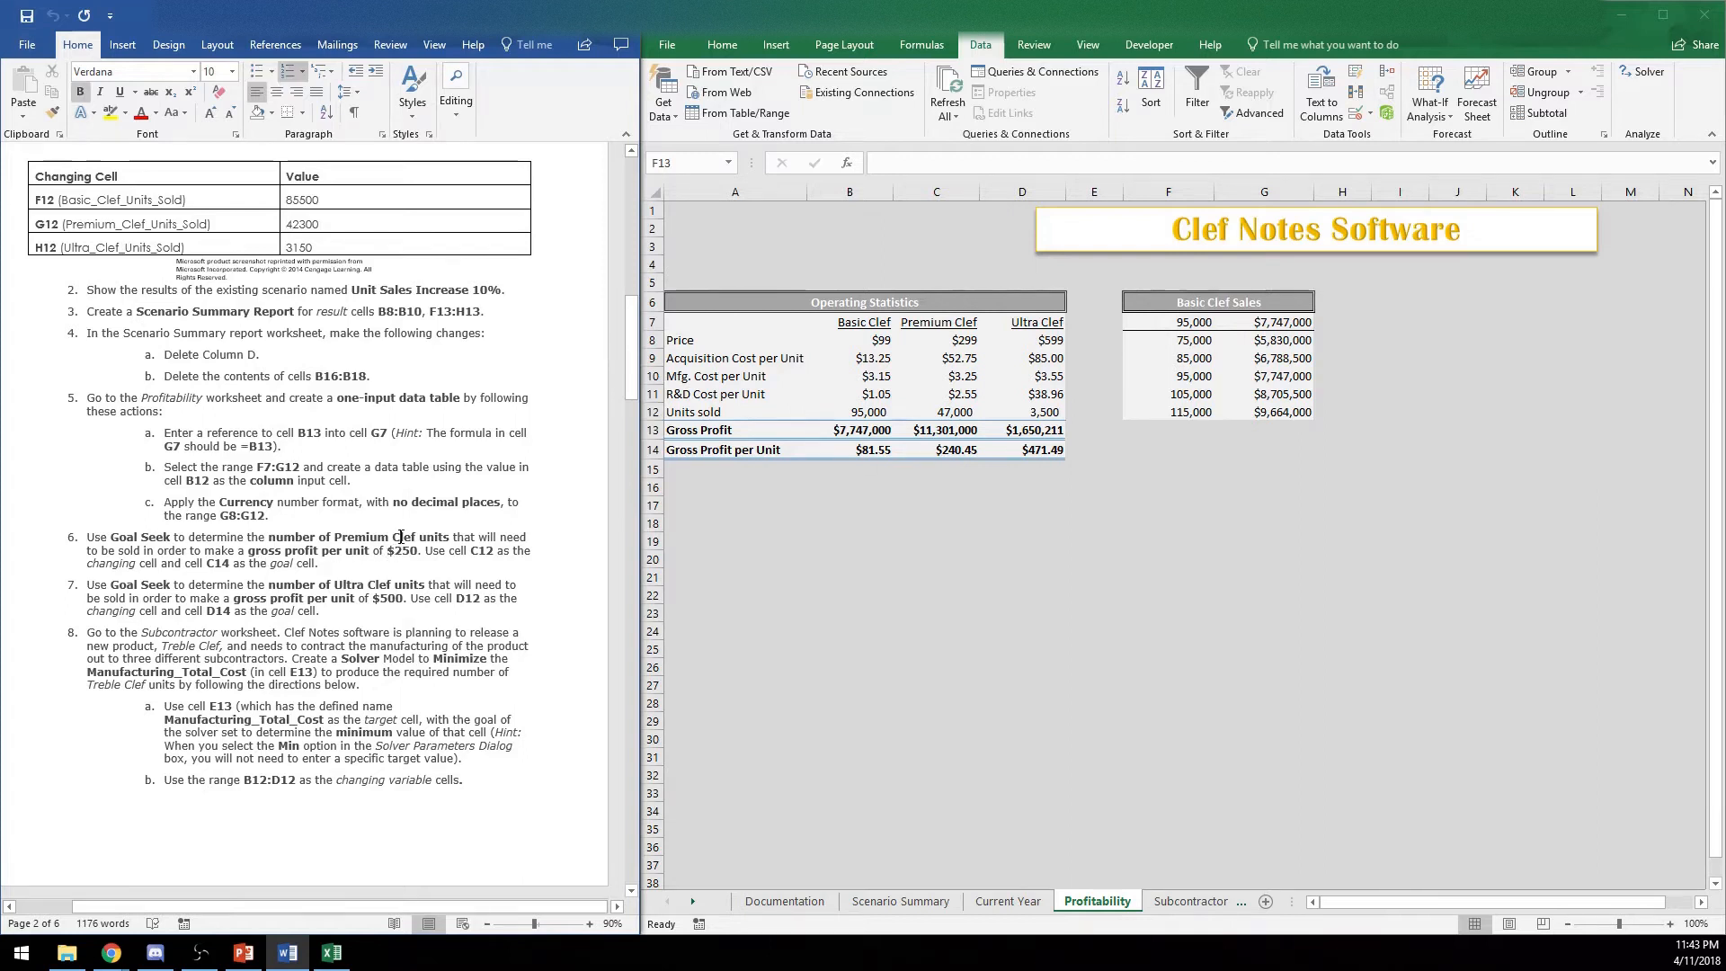
click(1007, 432)
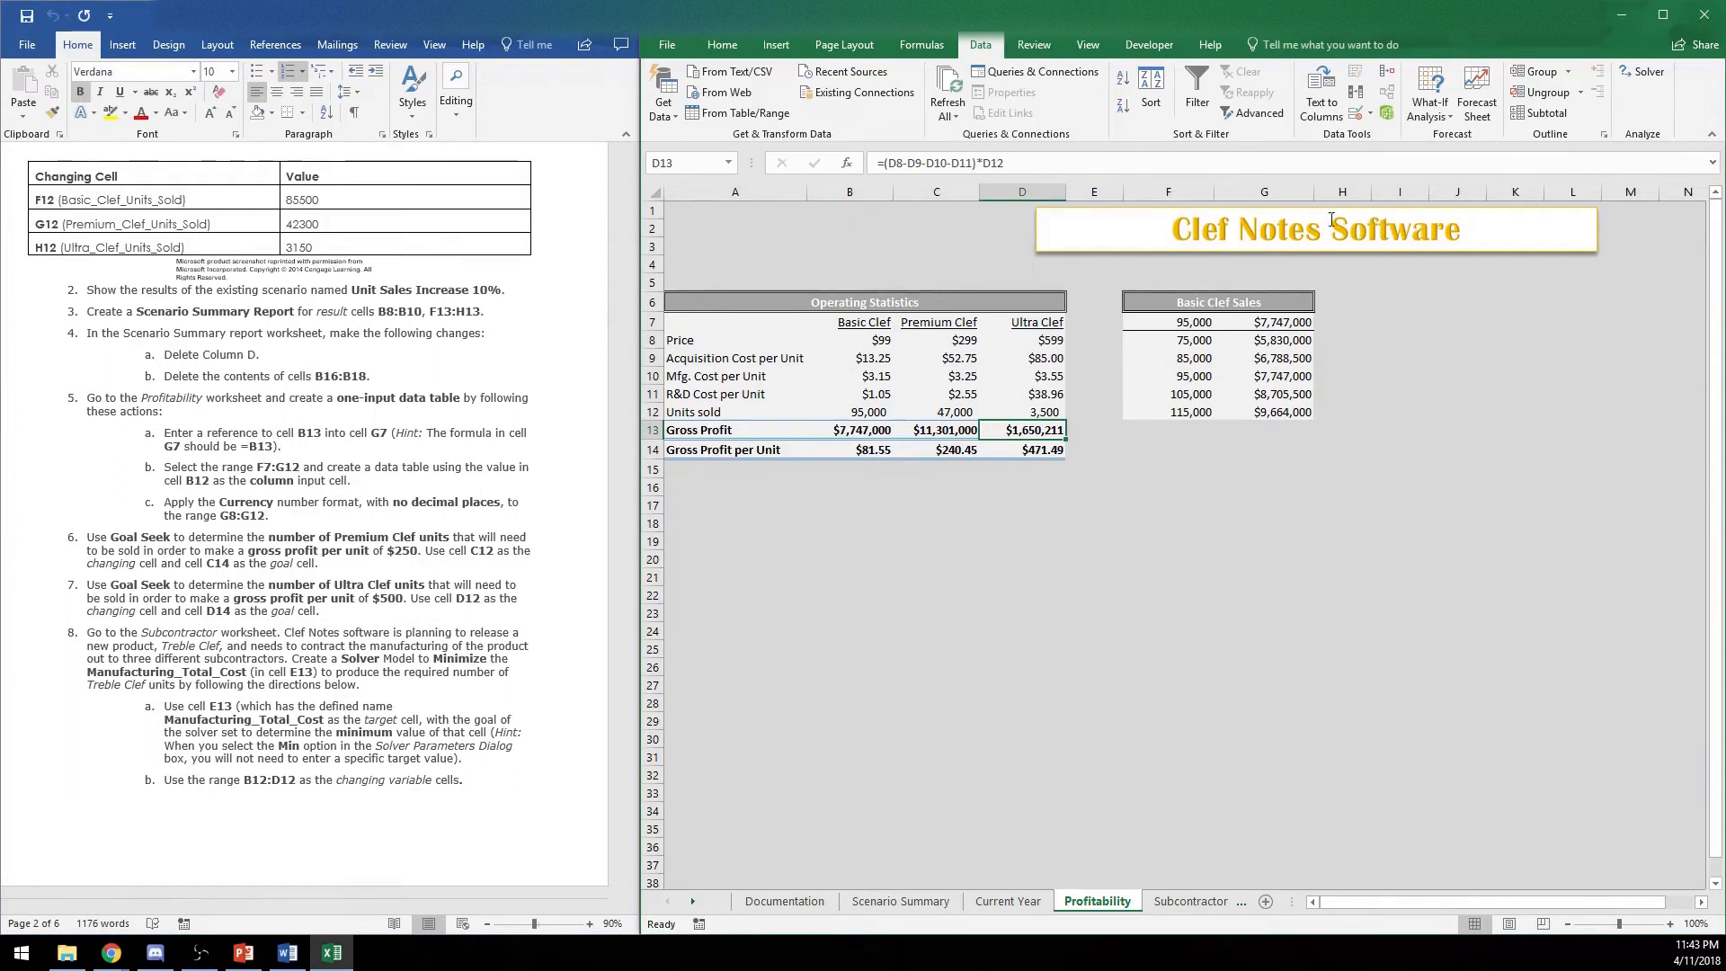
click(1428, 108)
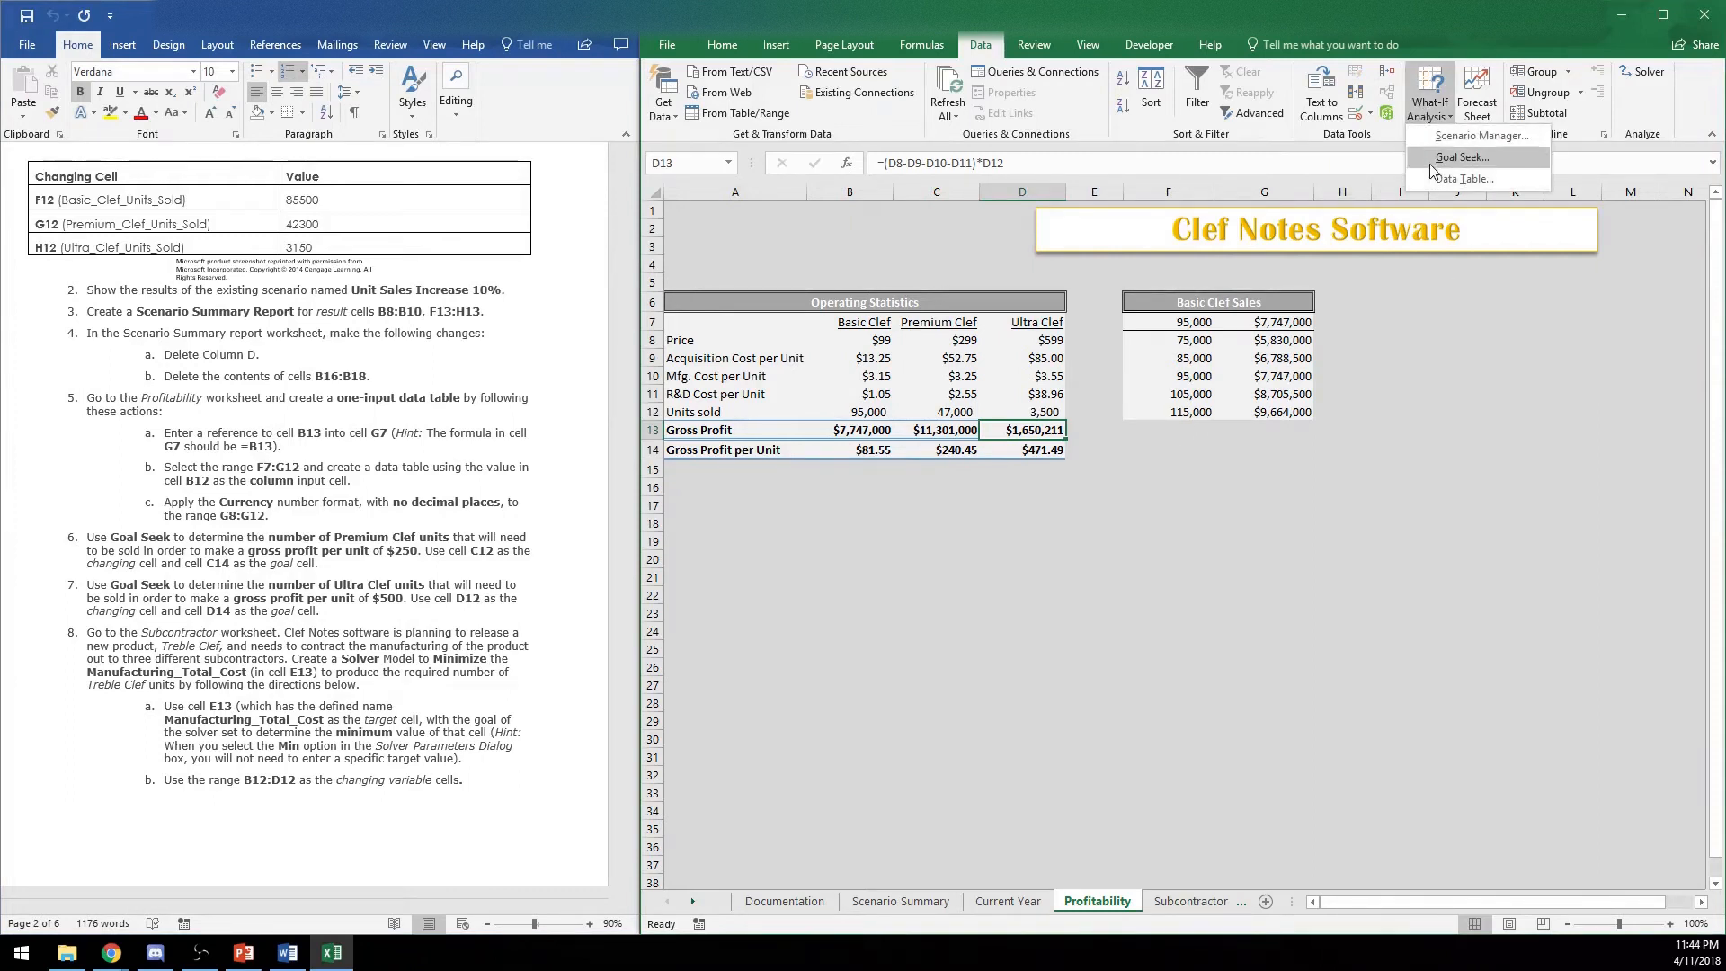
click(1431, 165)
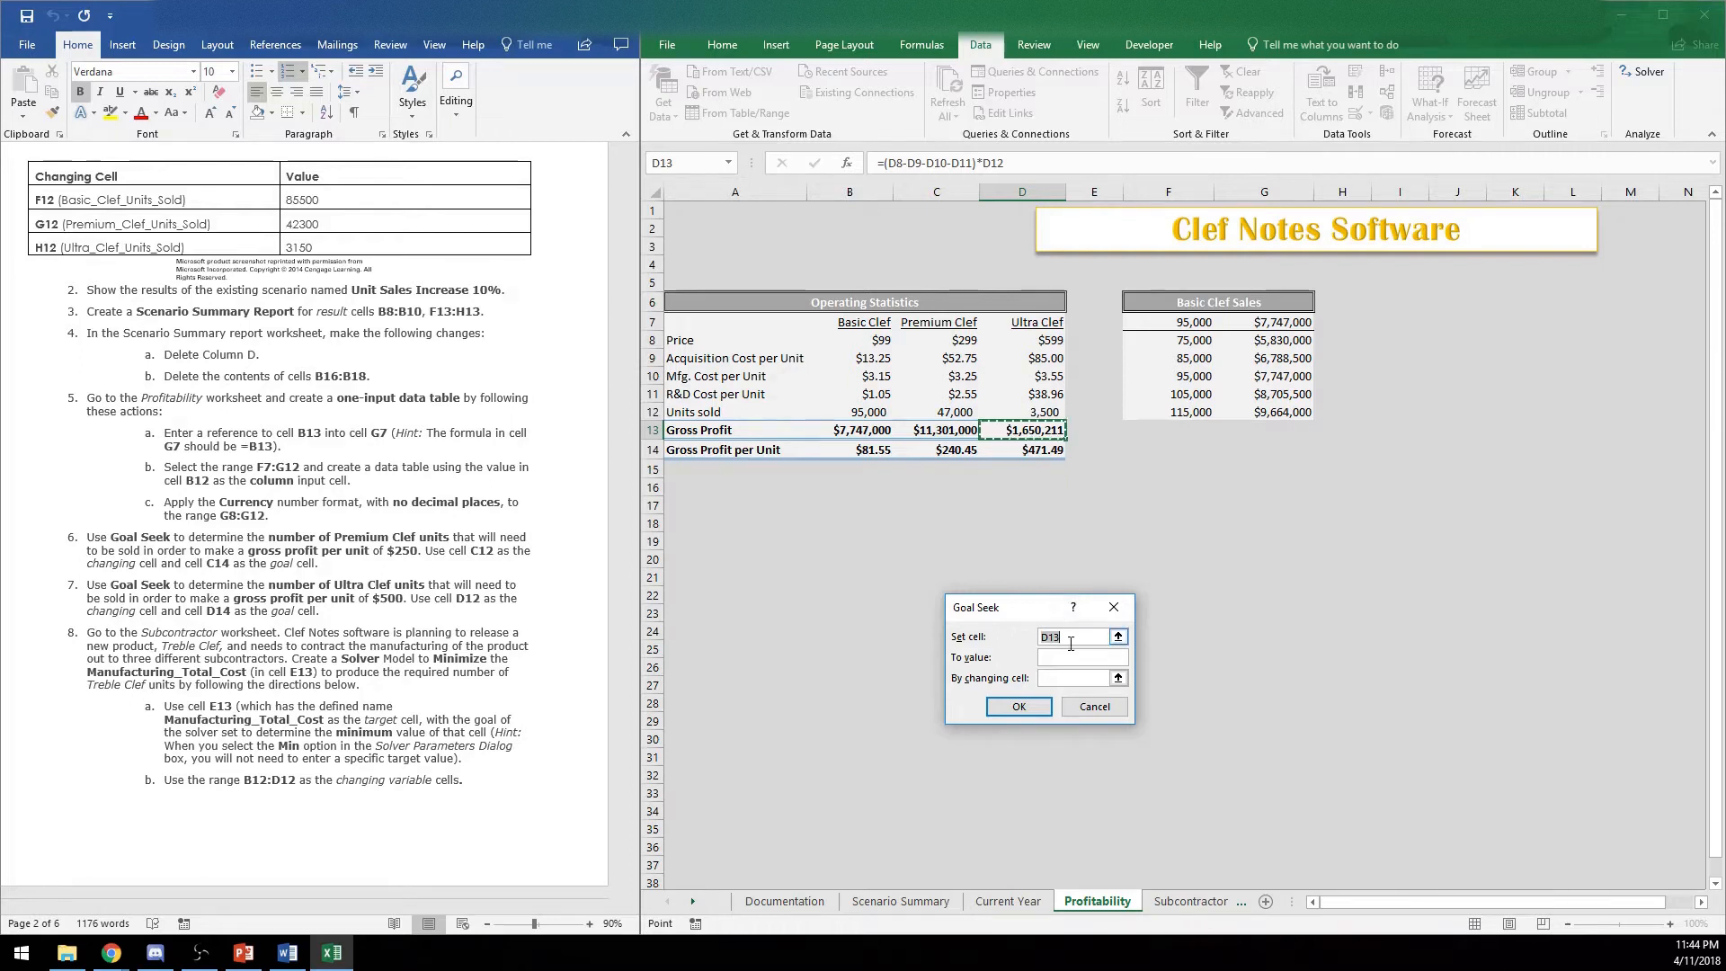
text(c14)
key(Tab)
text(c12)
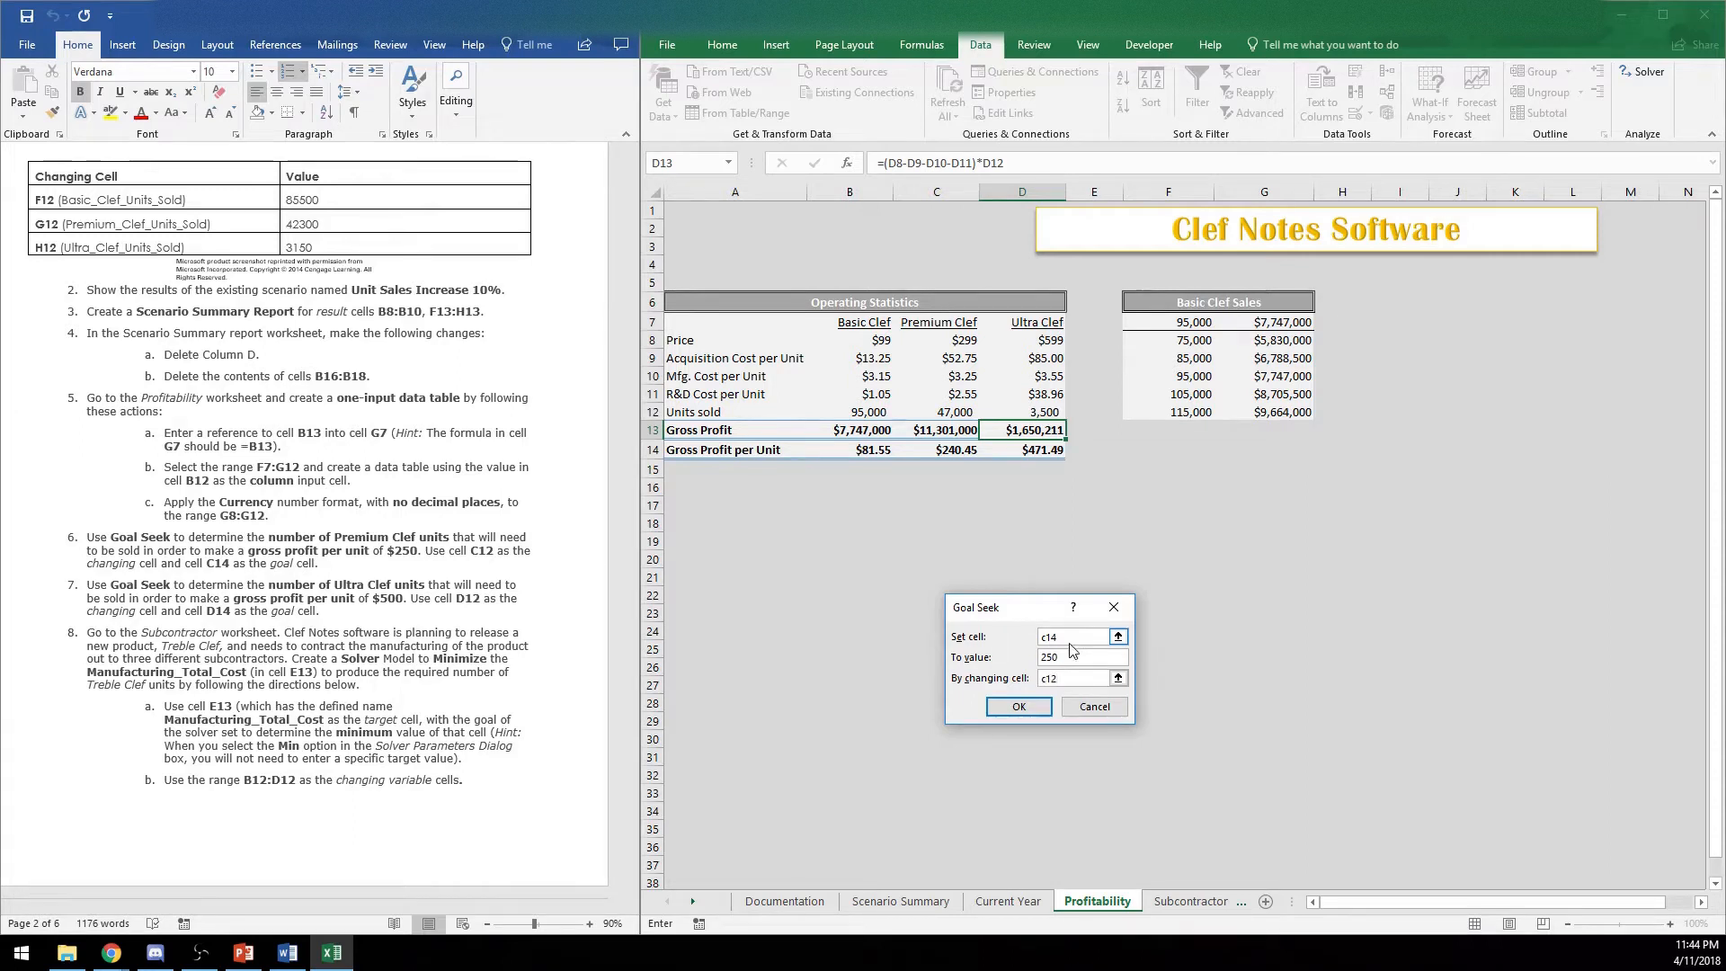
key(Return)
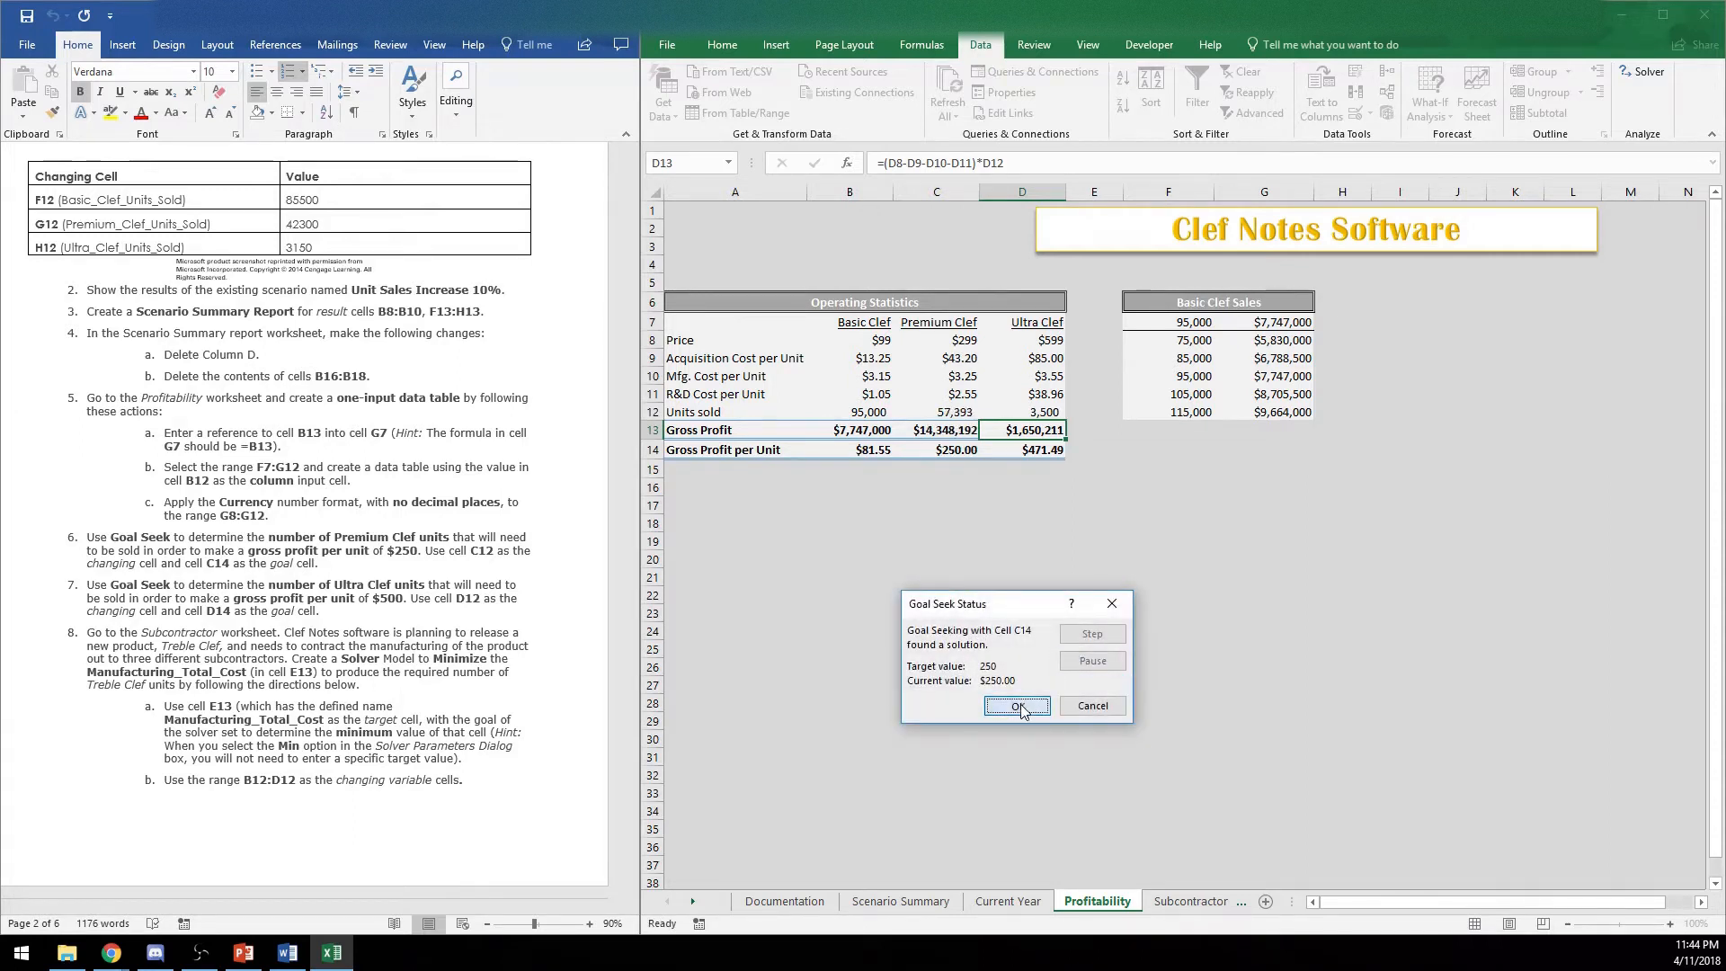
click(1019, 707)
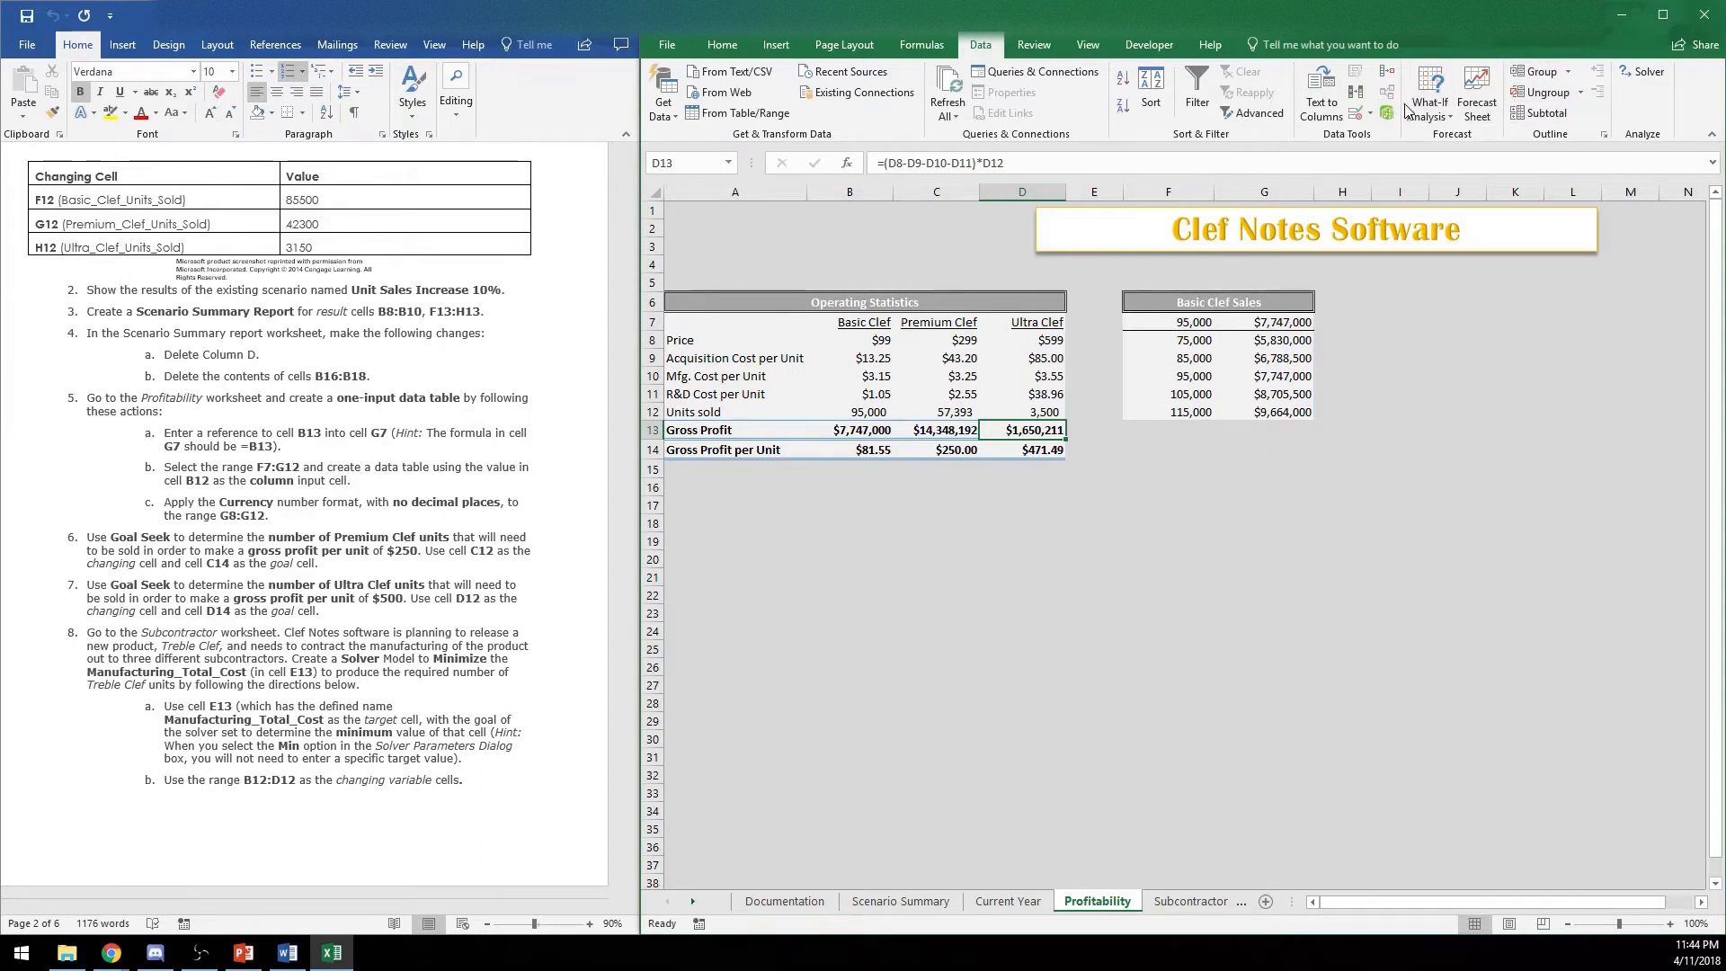
Run Goal Seek to set cell D14 to 500 by changing cell D12, and keep the solution
click(1431, 97)
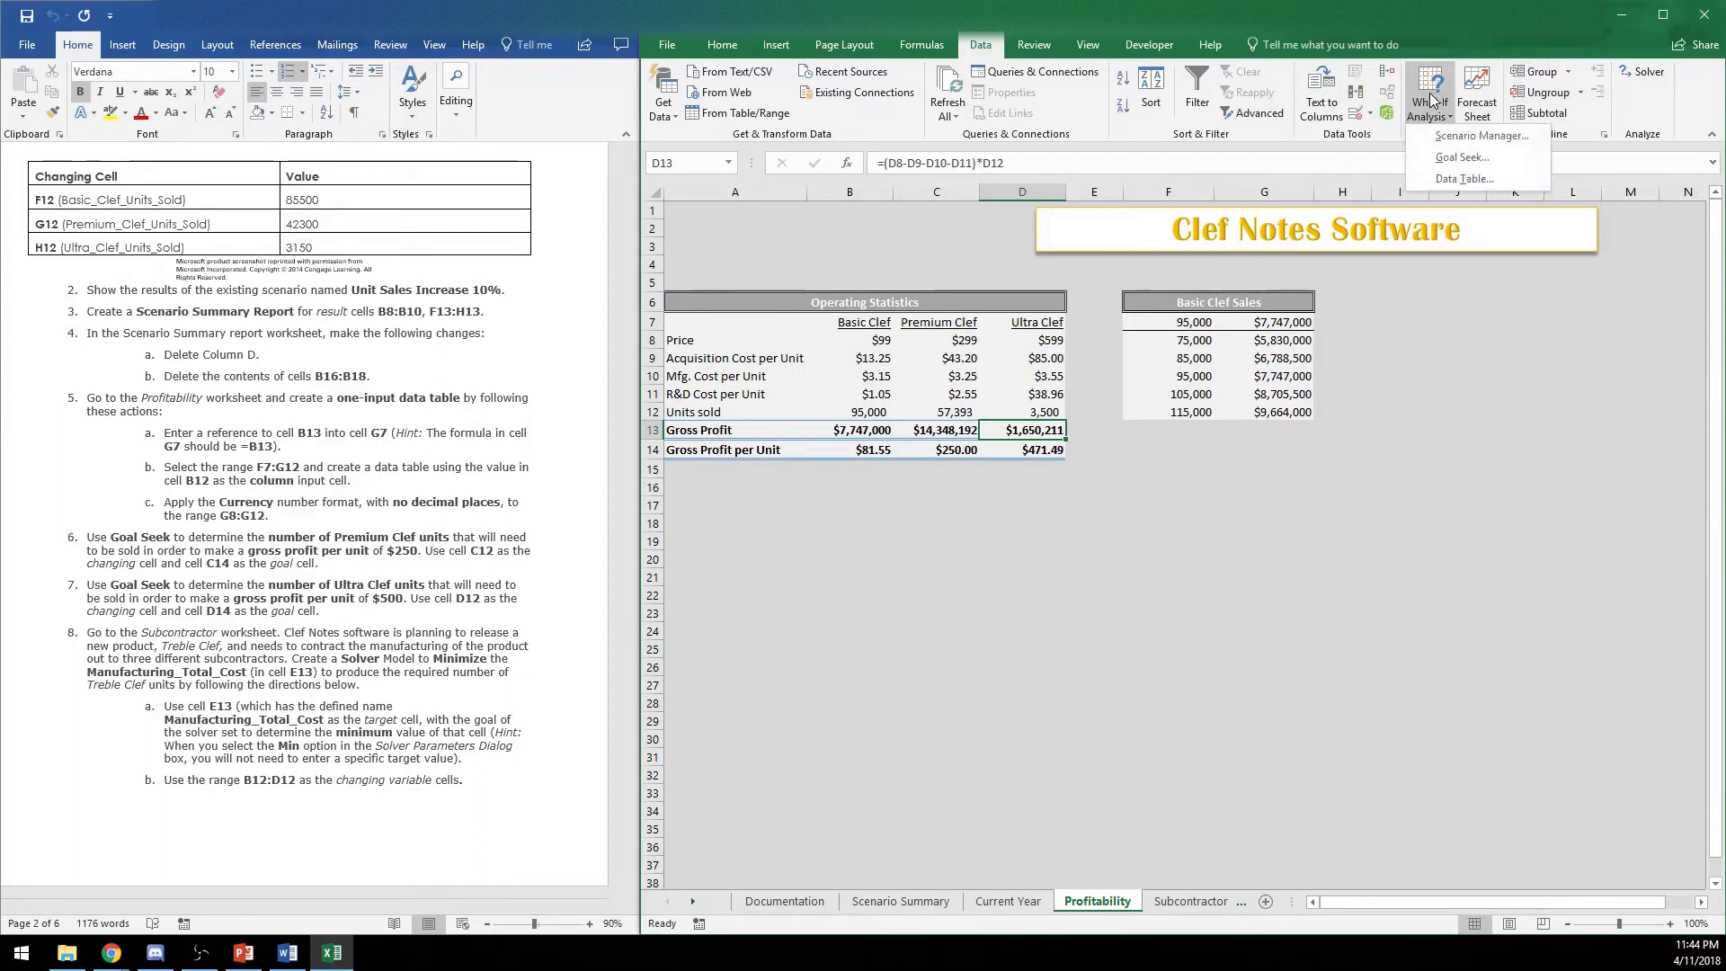
click(1442, 163)
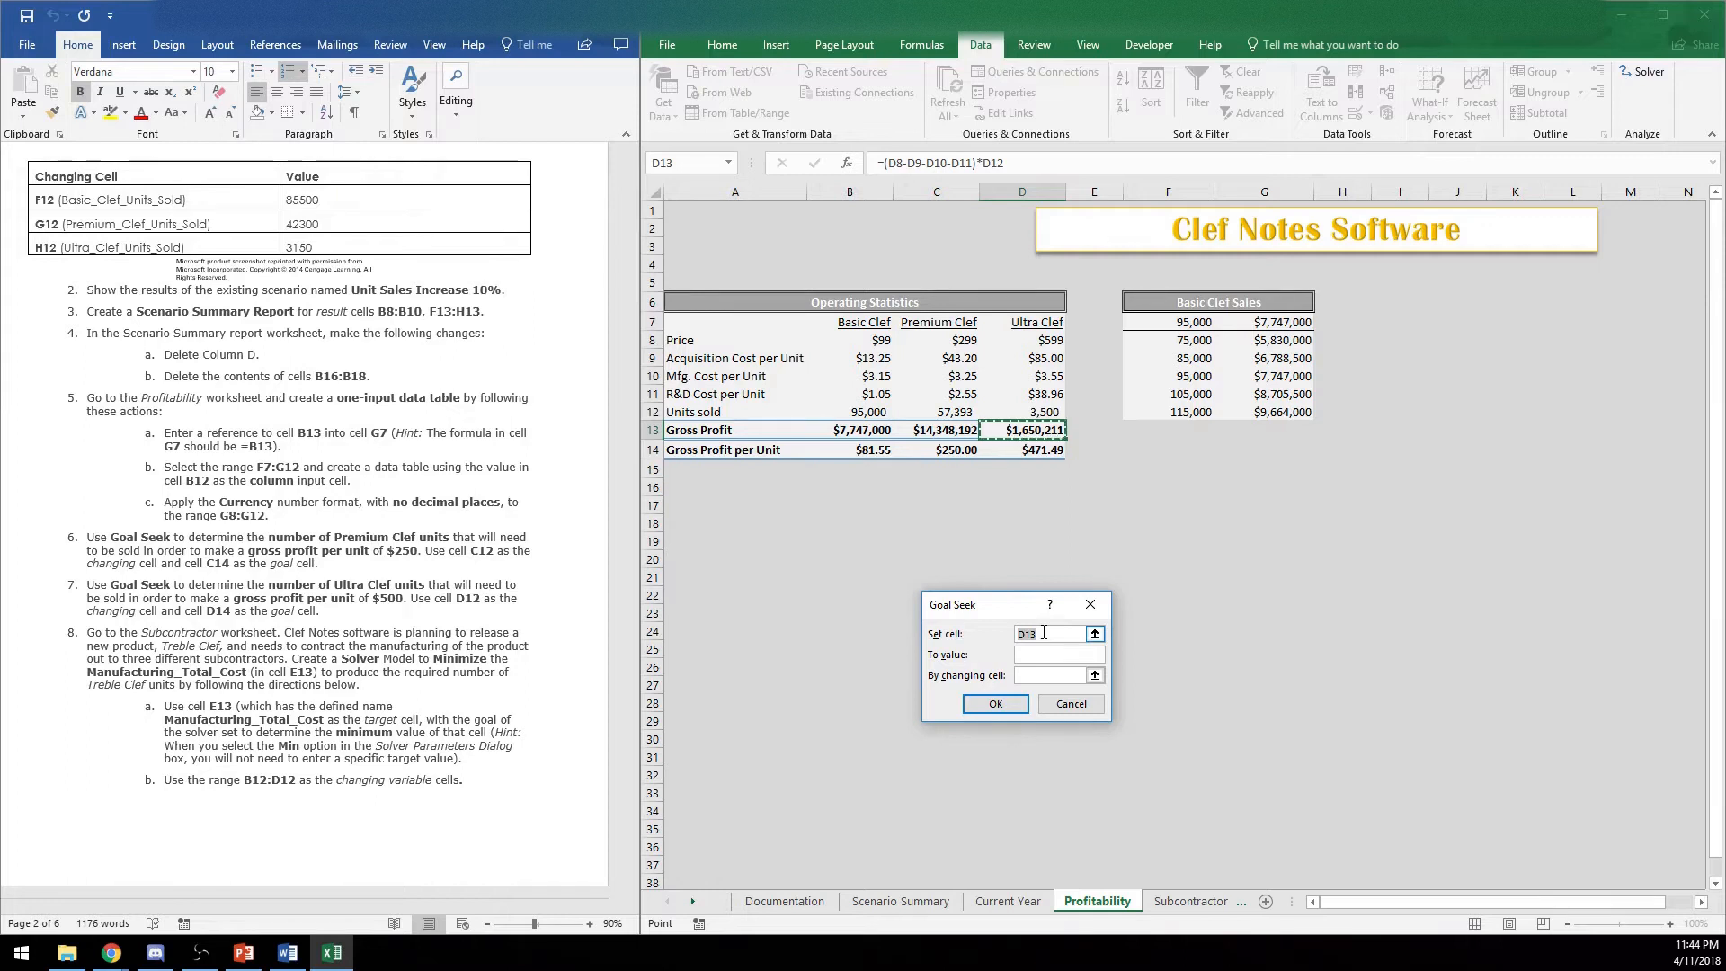
text(D14)
key(Tab)
text(500)
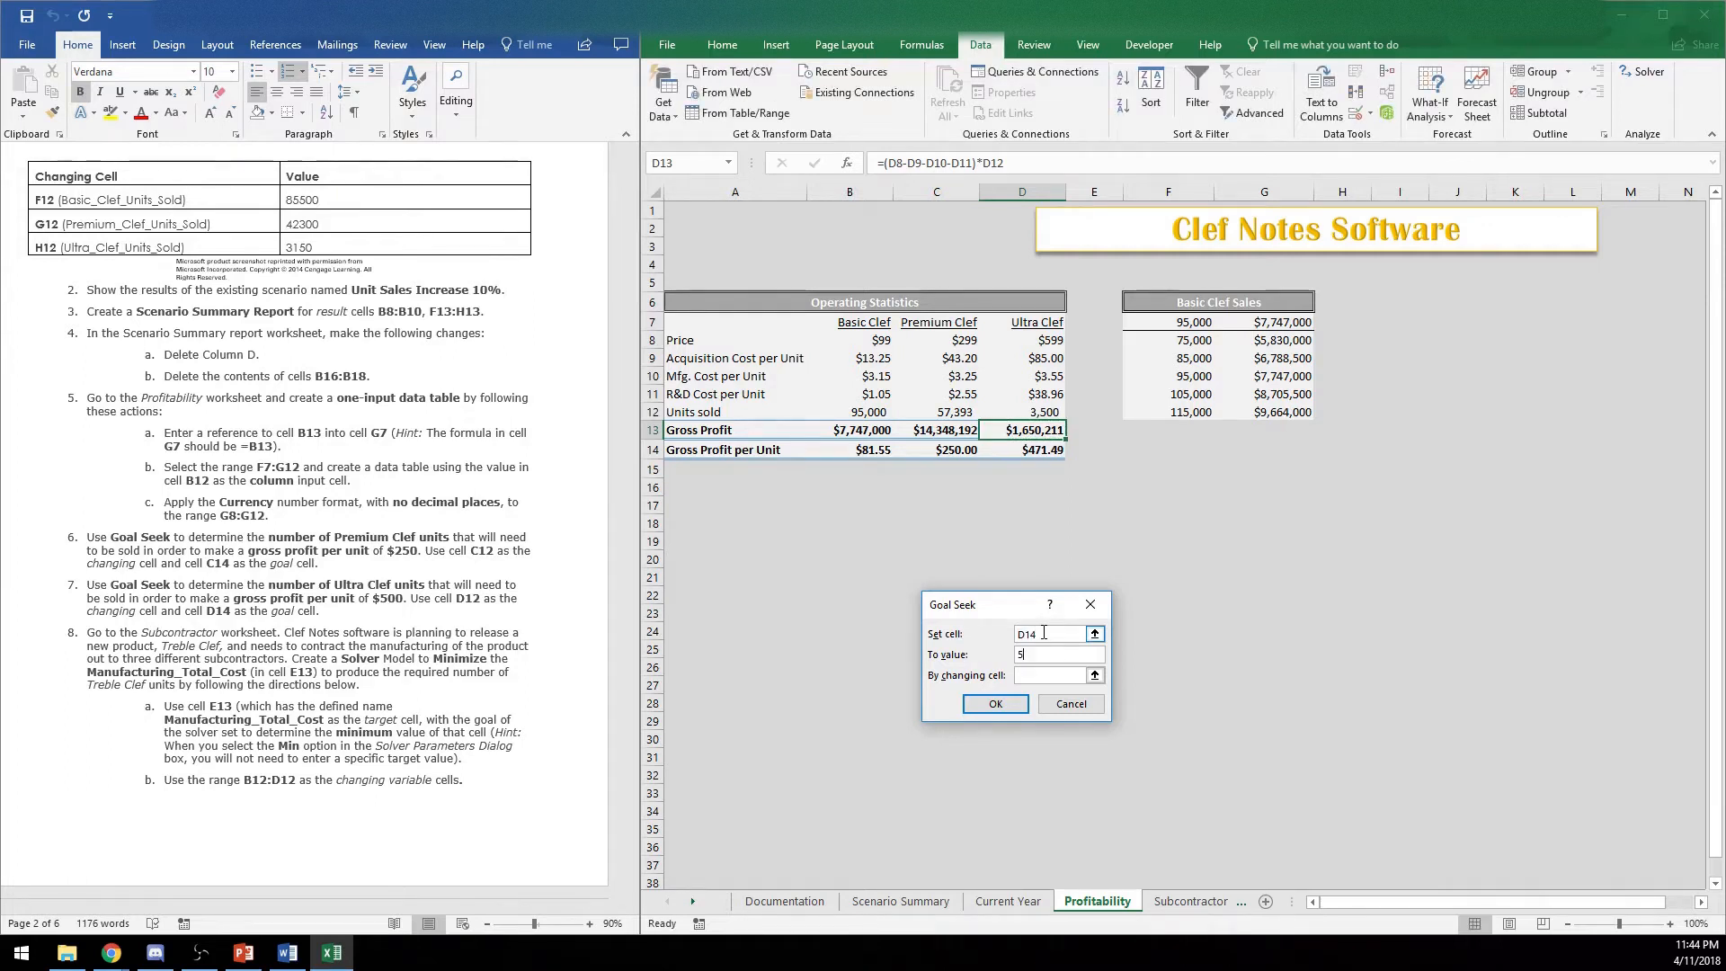
key(Tab)
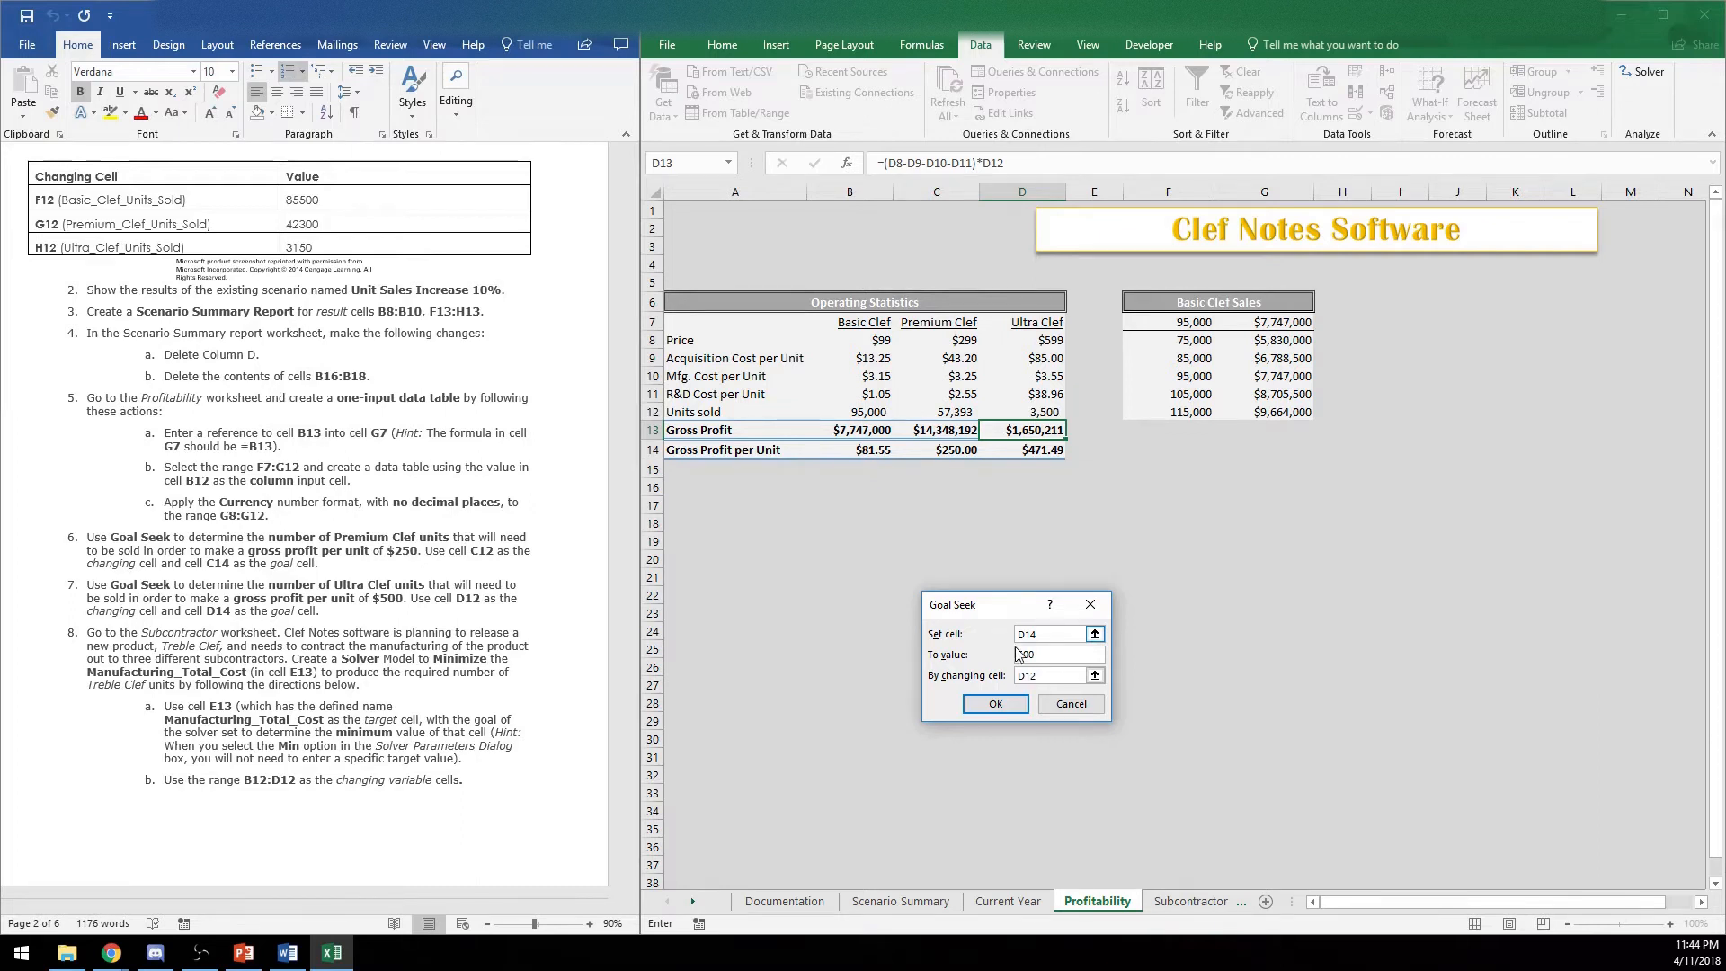
click(996, 703)
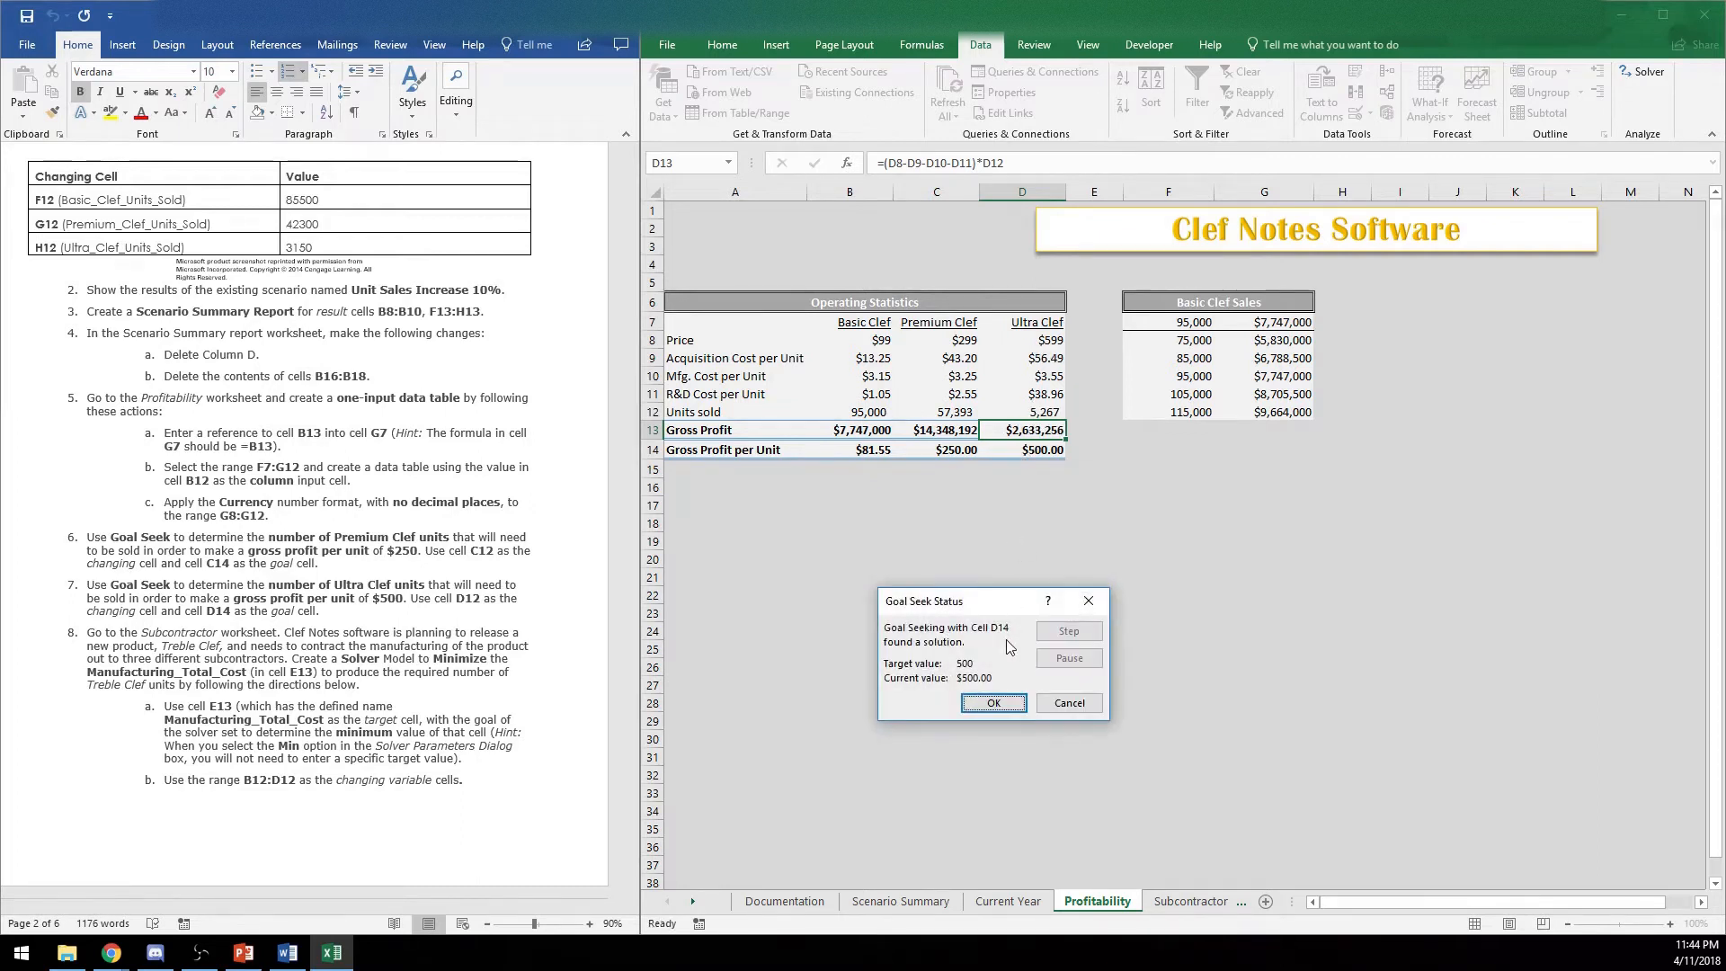
click(993, 703)
Go to the Subcontractor worksheet and select cell E13, the grand total of the Total Cost row
click(302, 613)
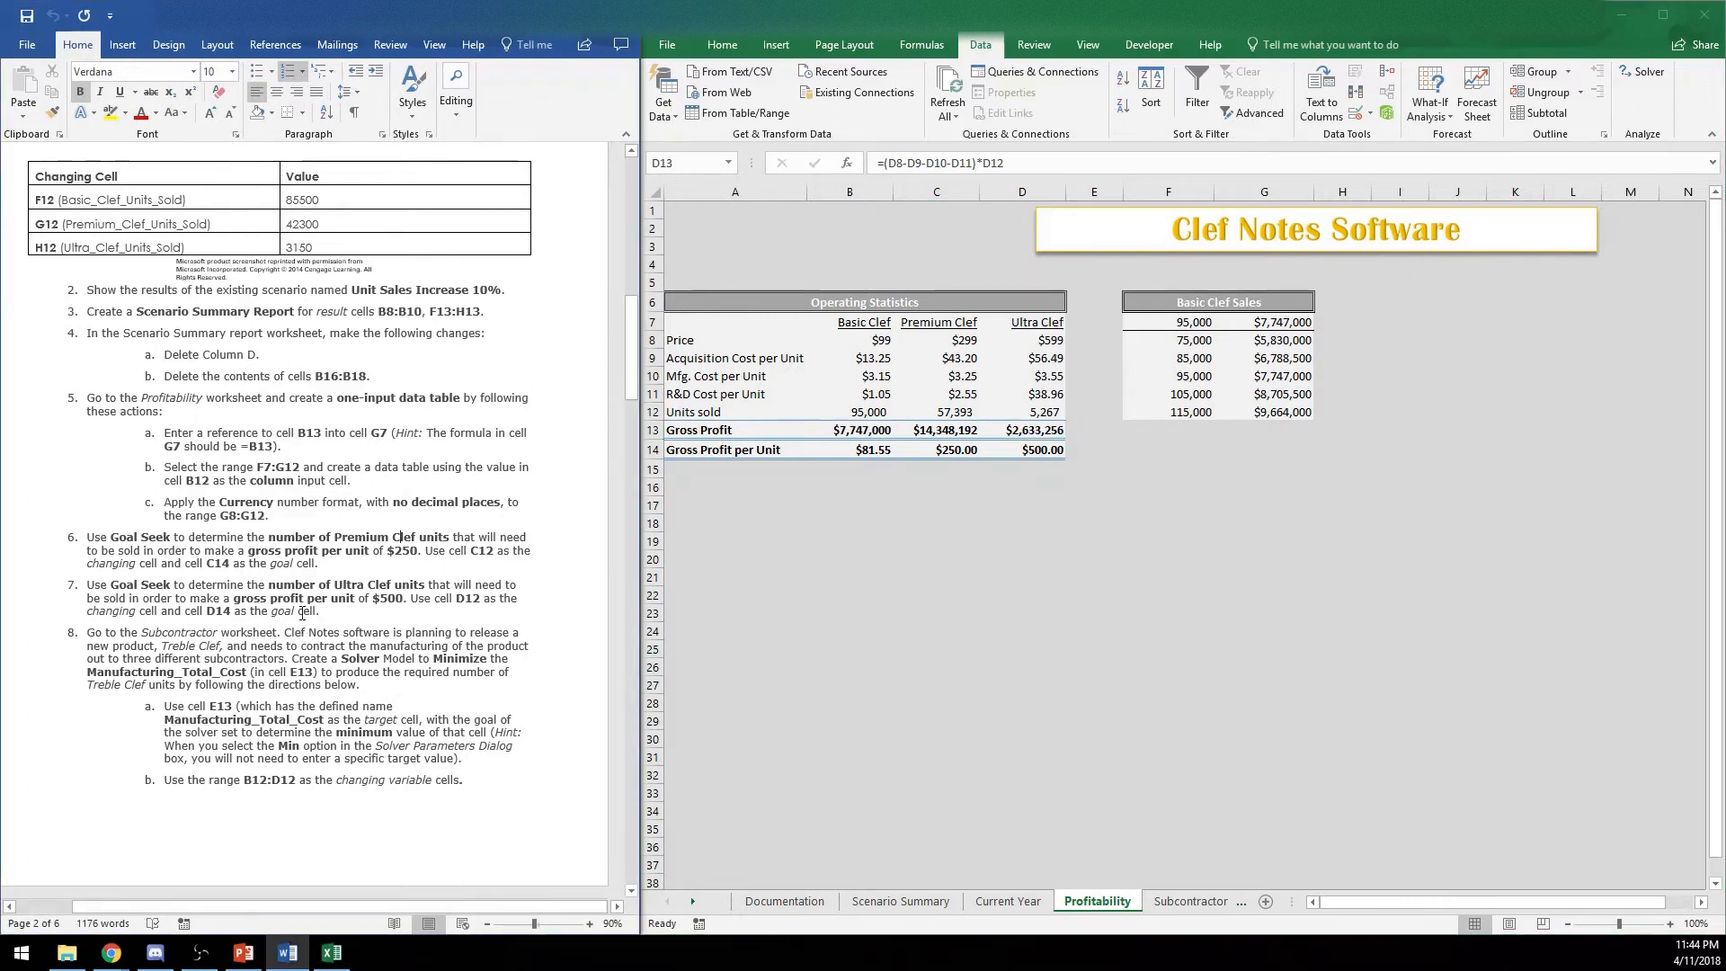
scroll(303, 614, down, 5)
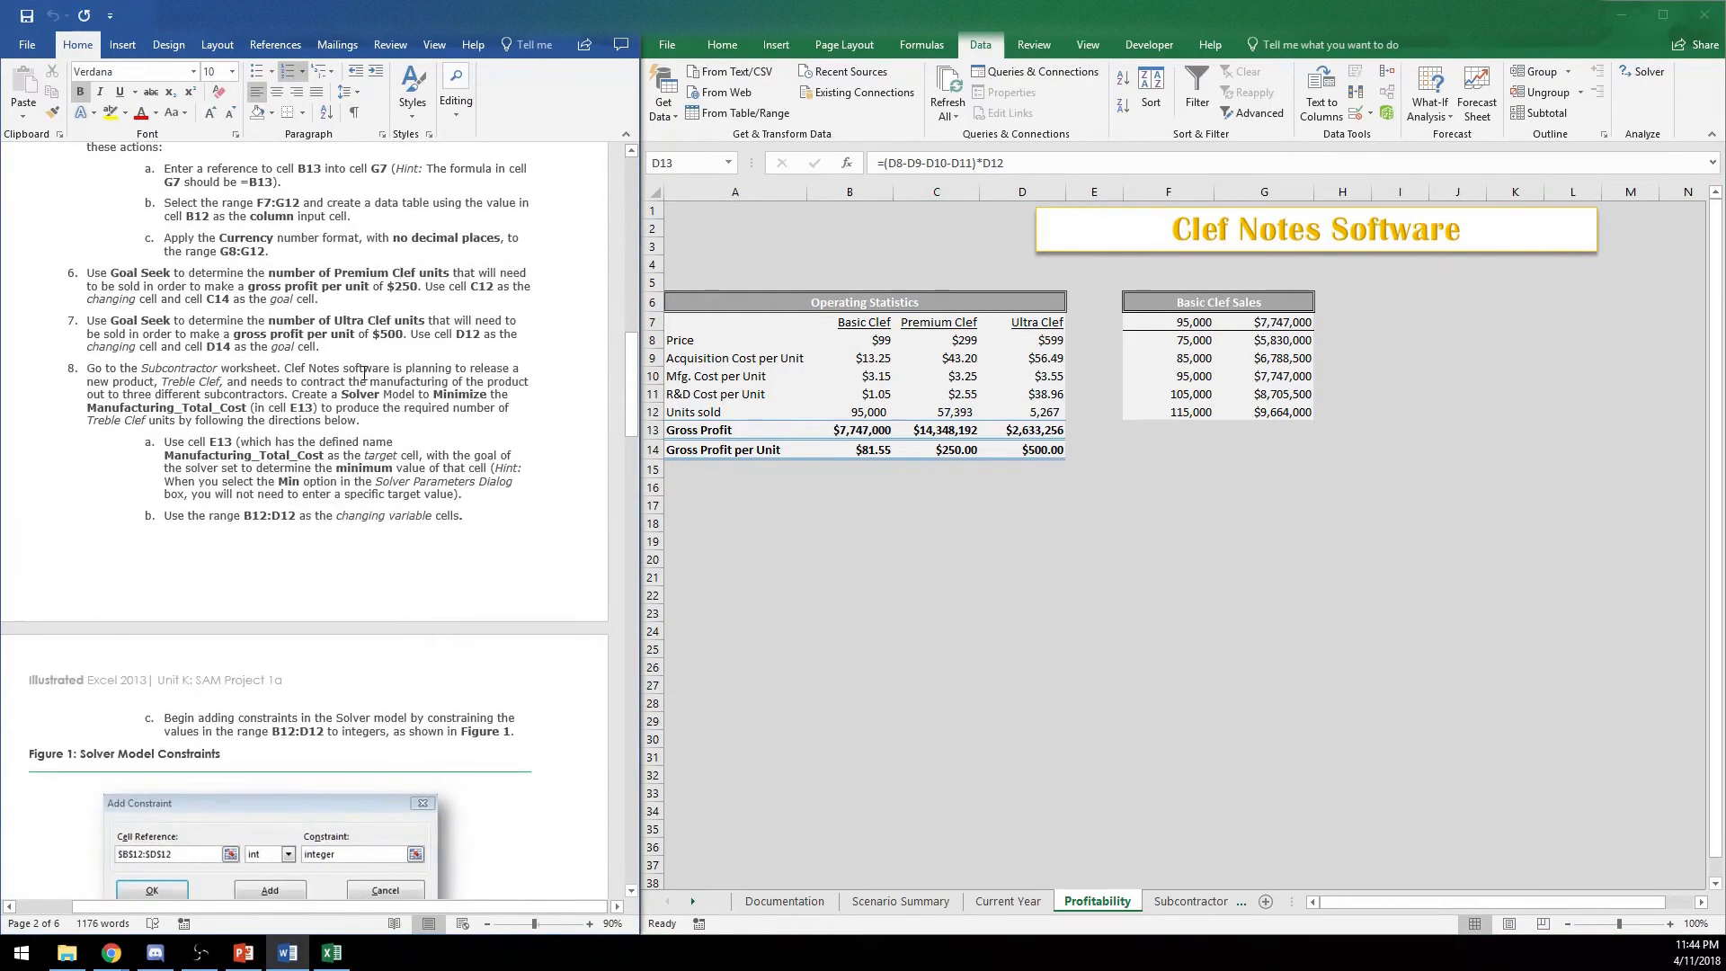
click(1180, 902)
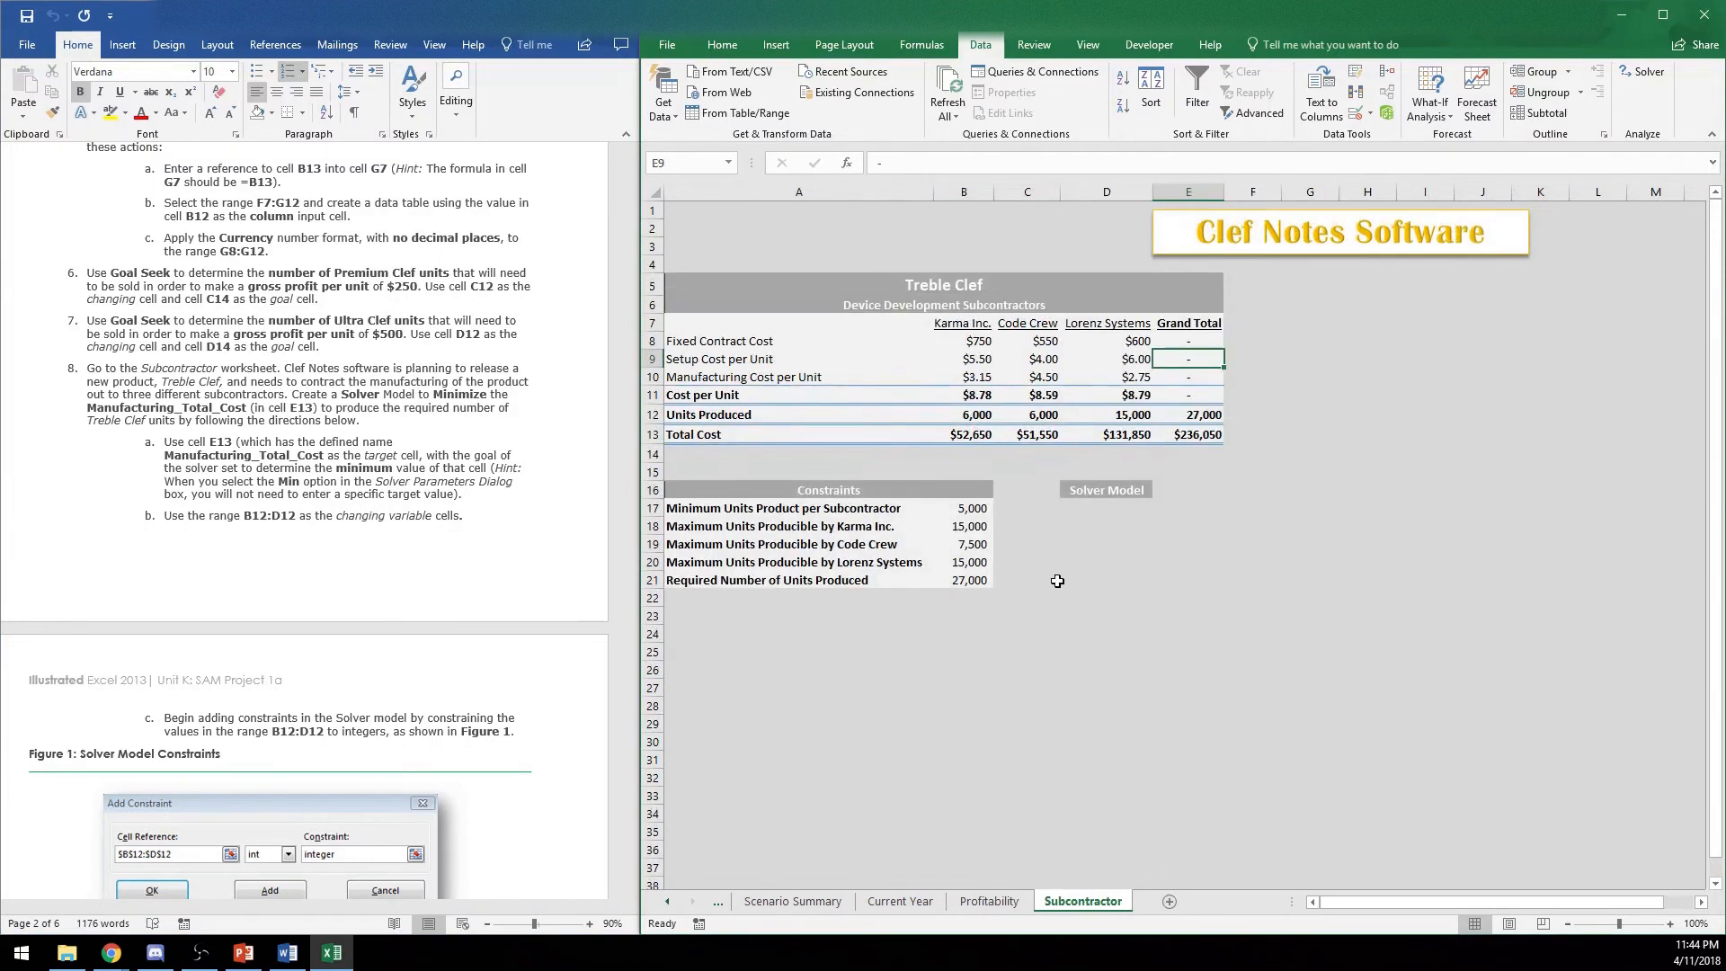
click(405, 393)
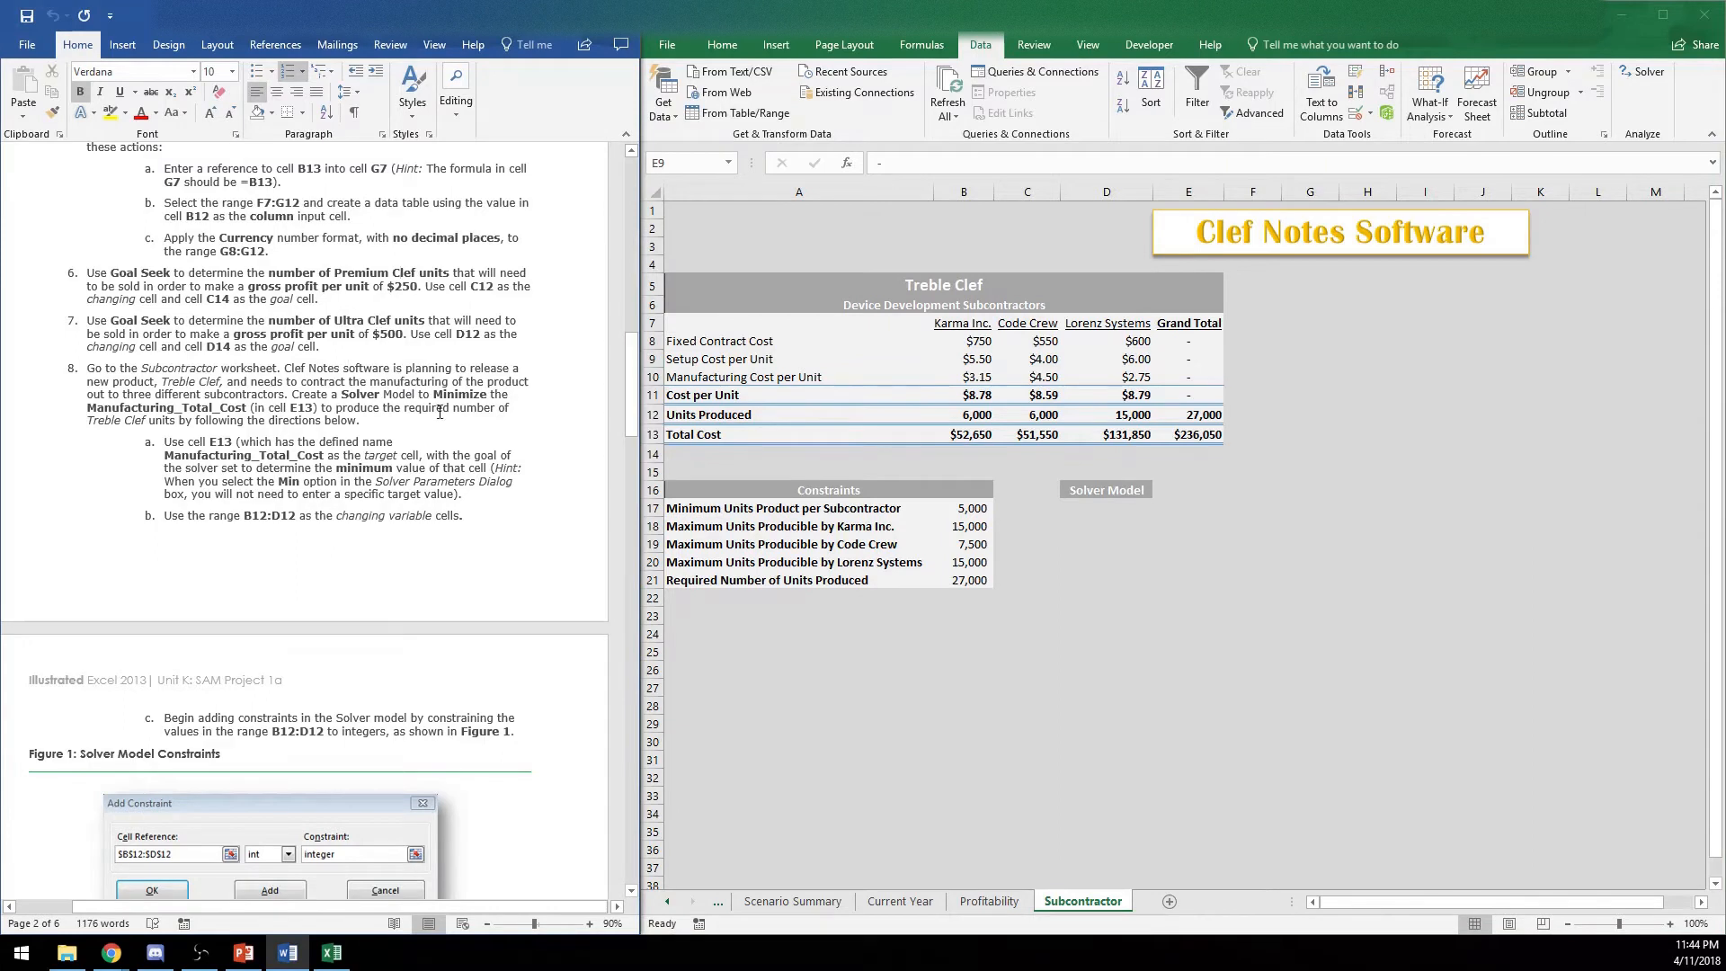
click(1258, 515)
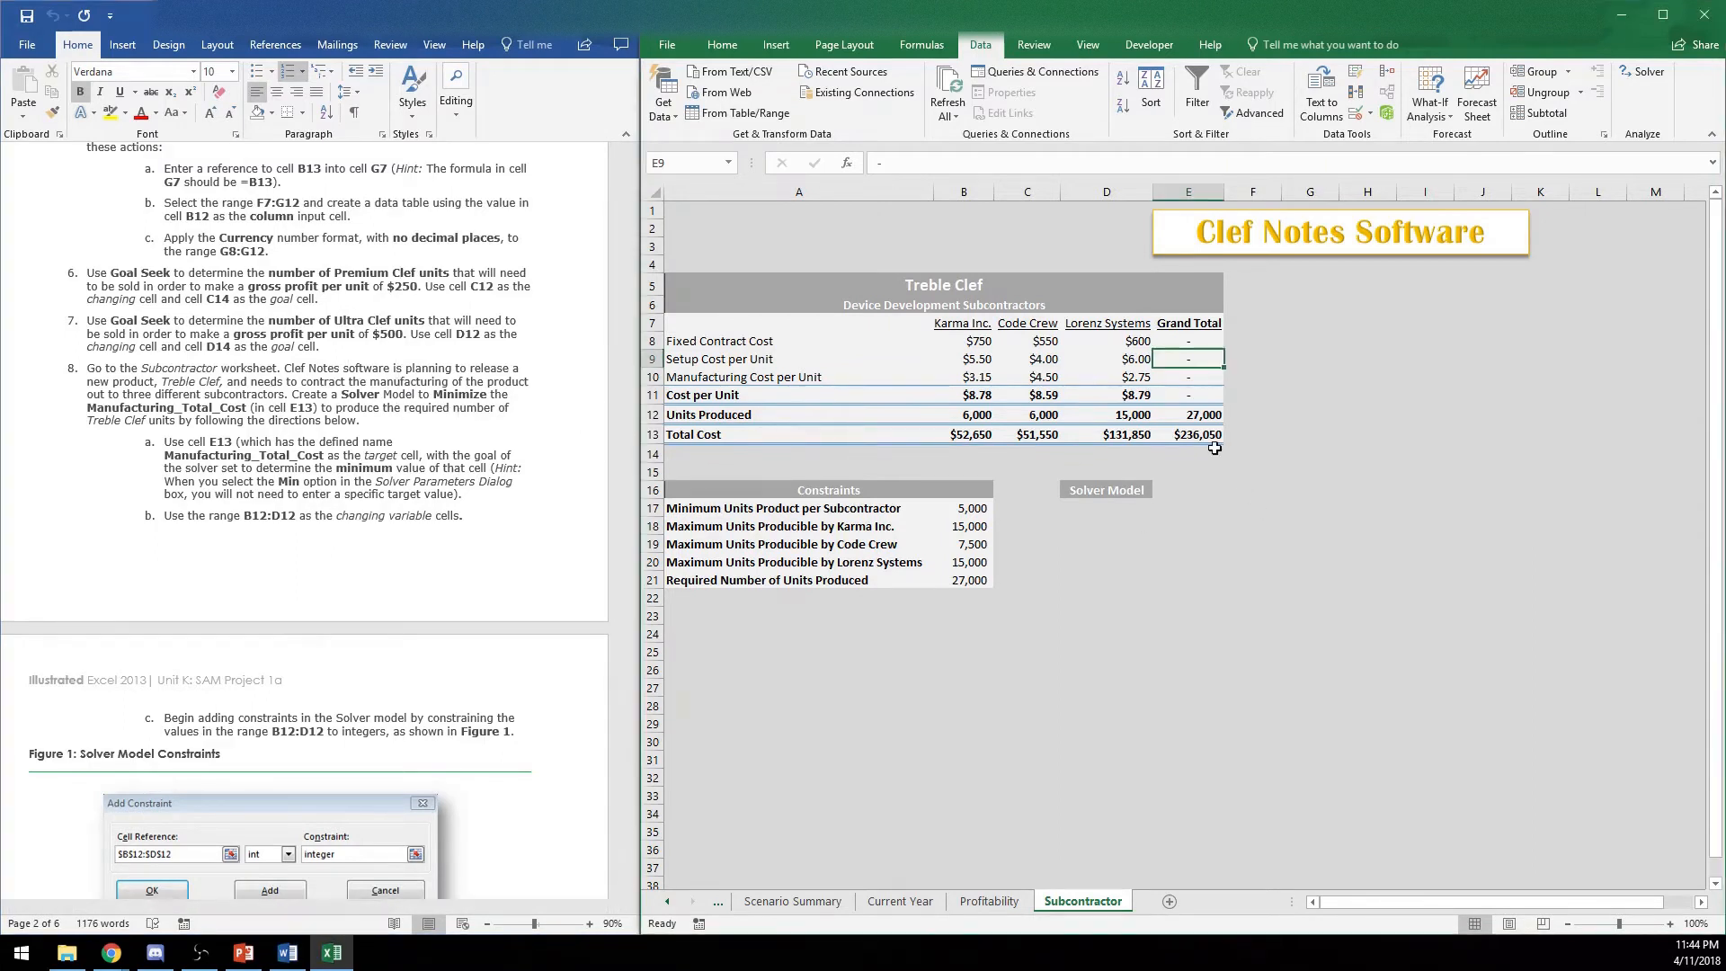
click(1205, 434)
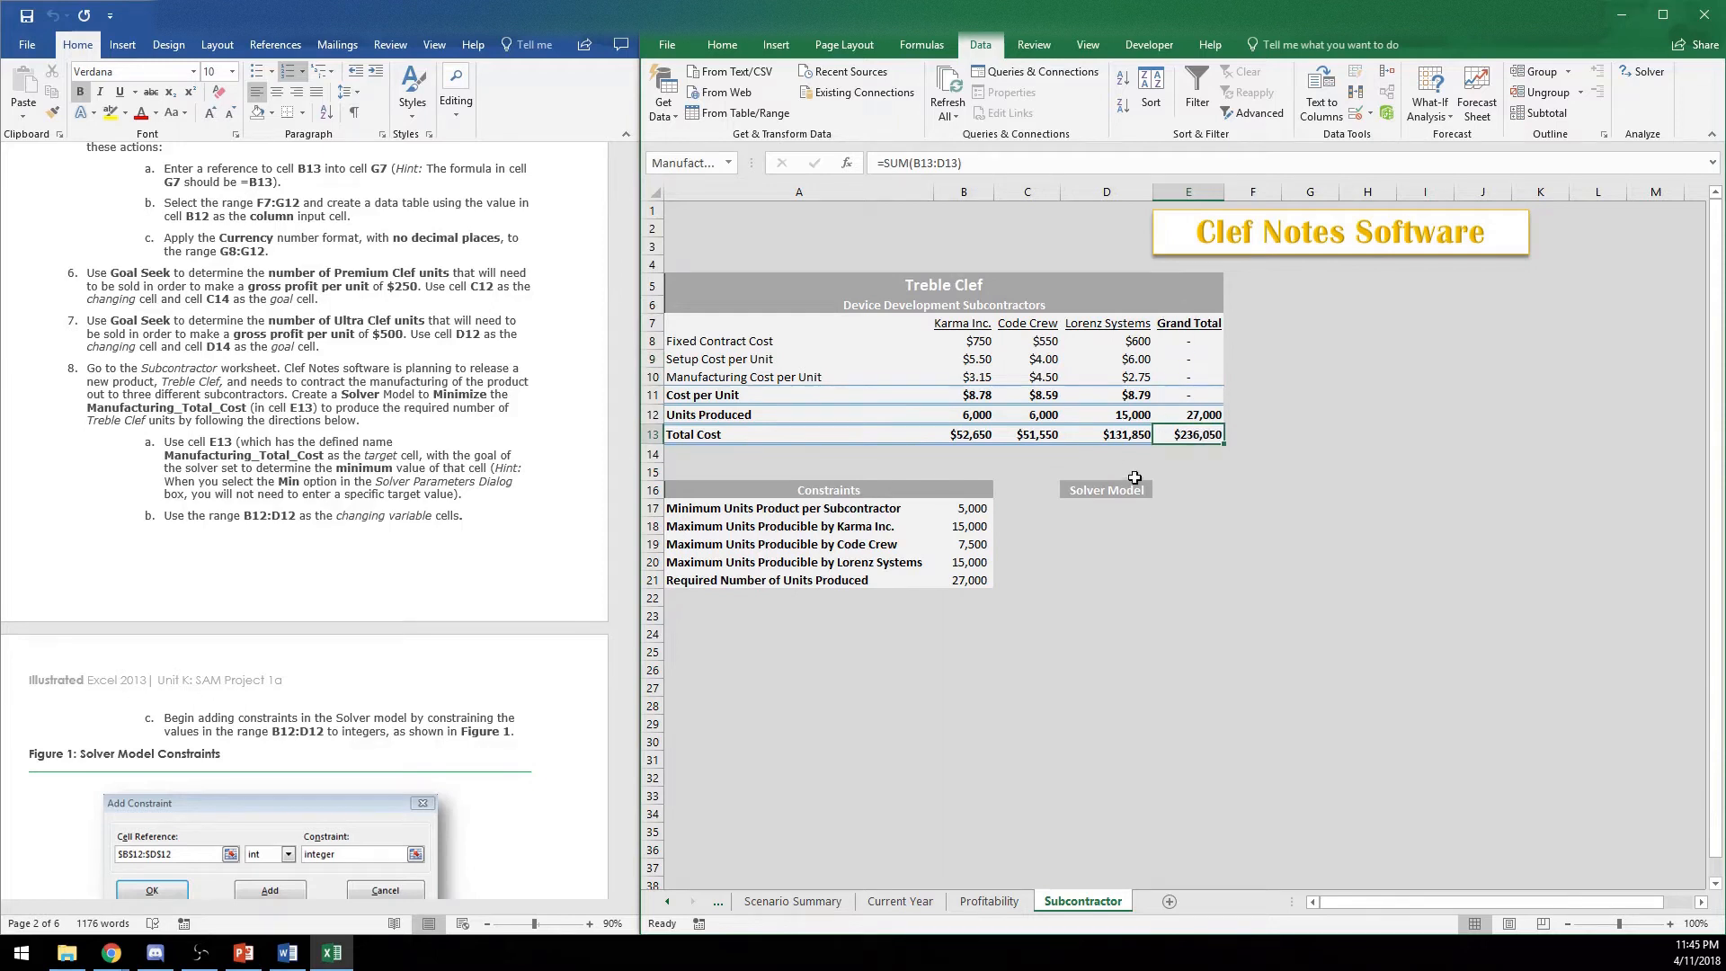
click(1643, 77)
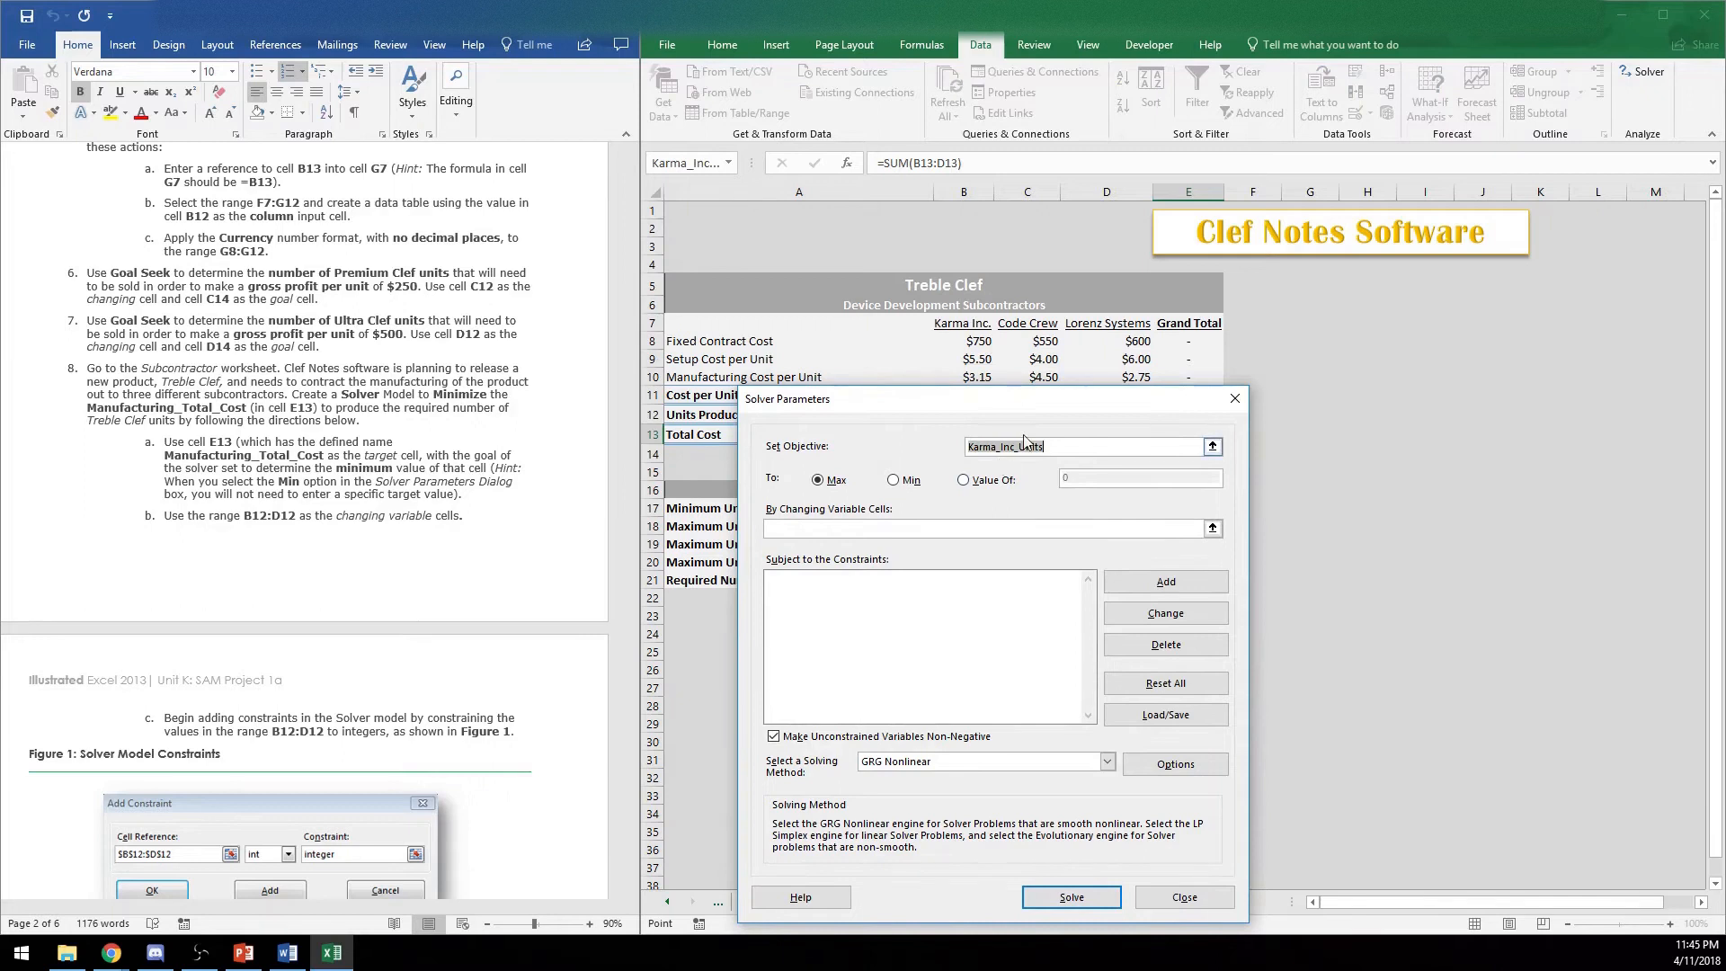
click(1236, 401)
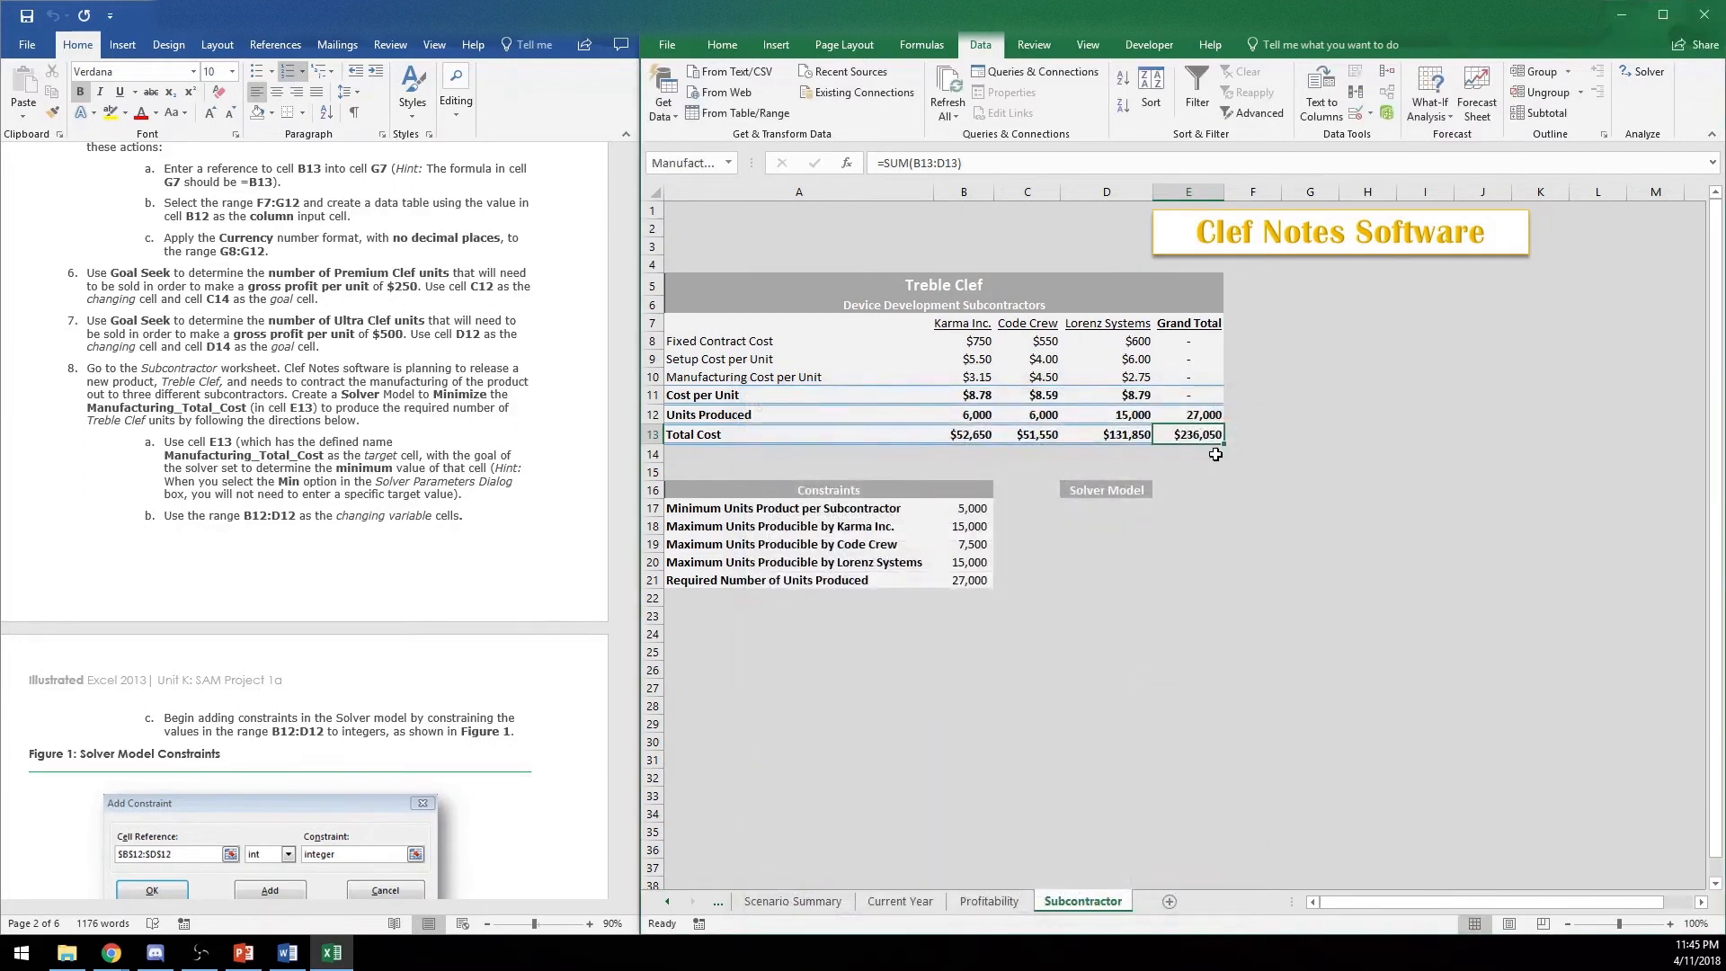
click(1205, 430)
Open Solver and set its objective to cell E13, the grand total of the manufacturing cost
click(1643, 76)
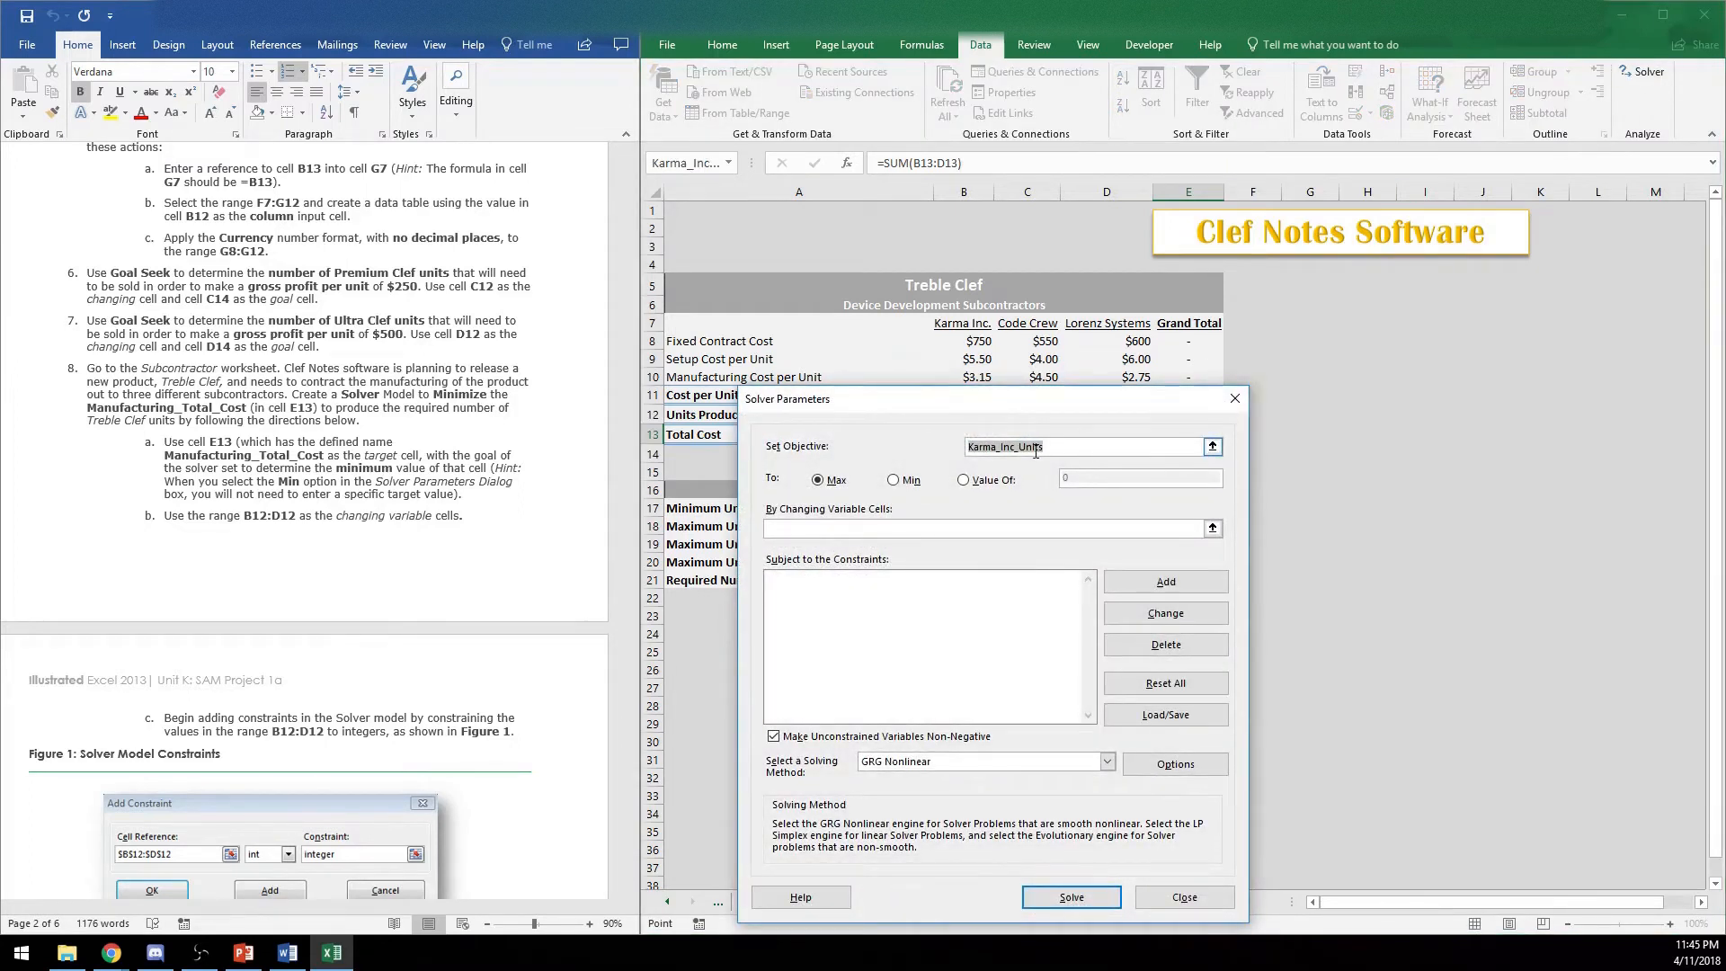
text(E13)
key(Return)
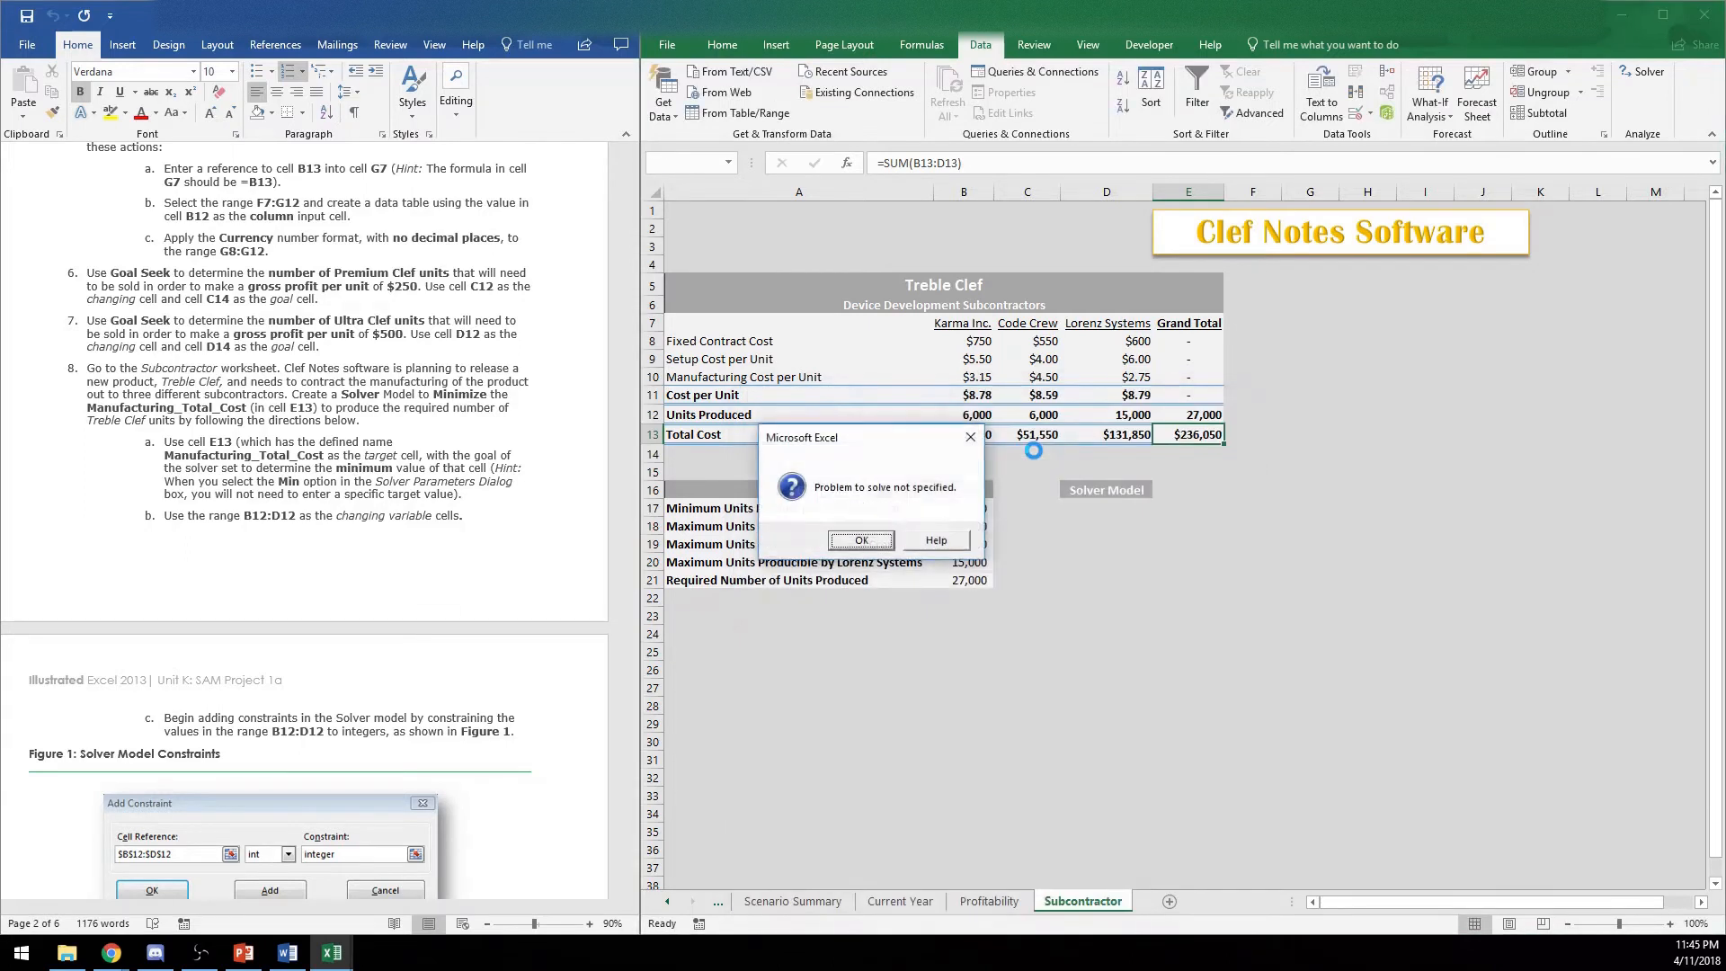
click(840, 544)
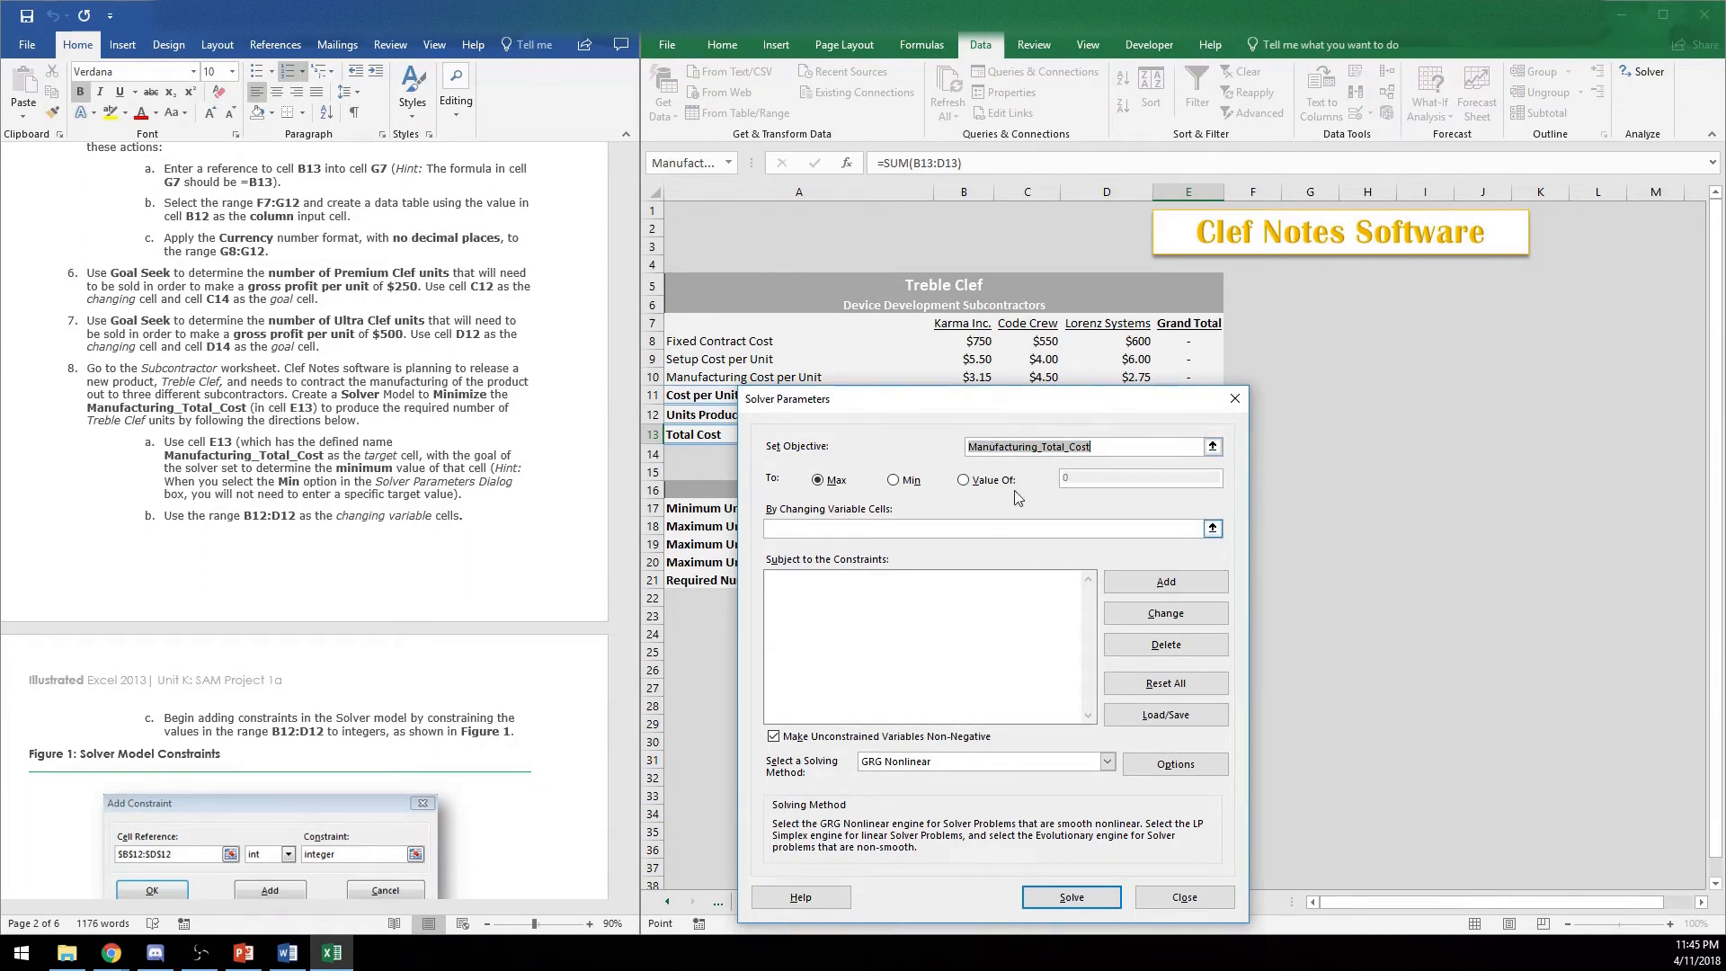
Set Solver to minimize the objective (Min) by changing the variable cells B12:D12
click(907, 531)
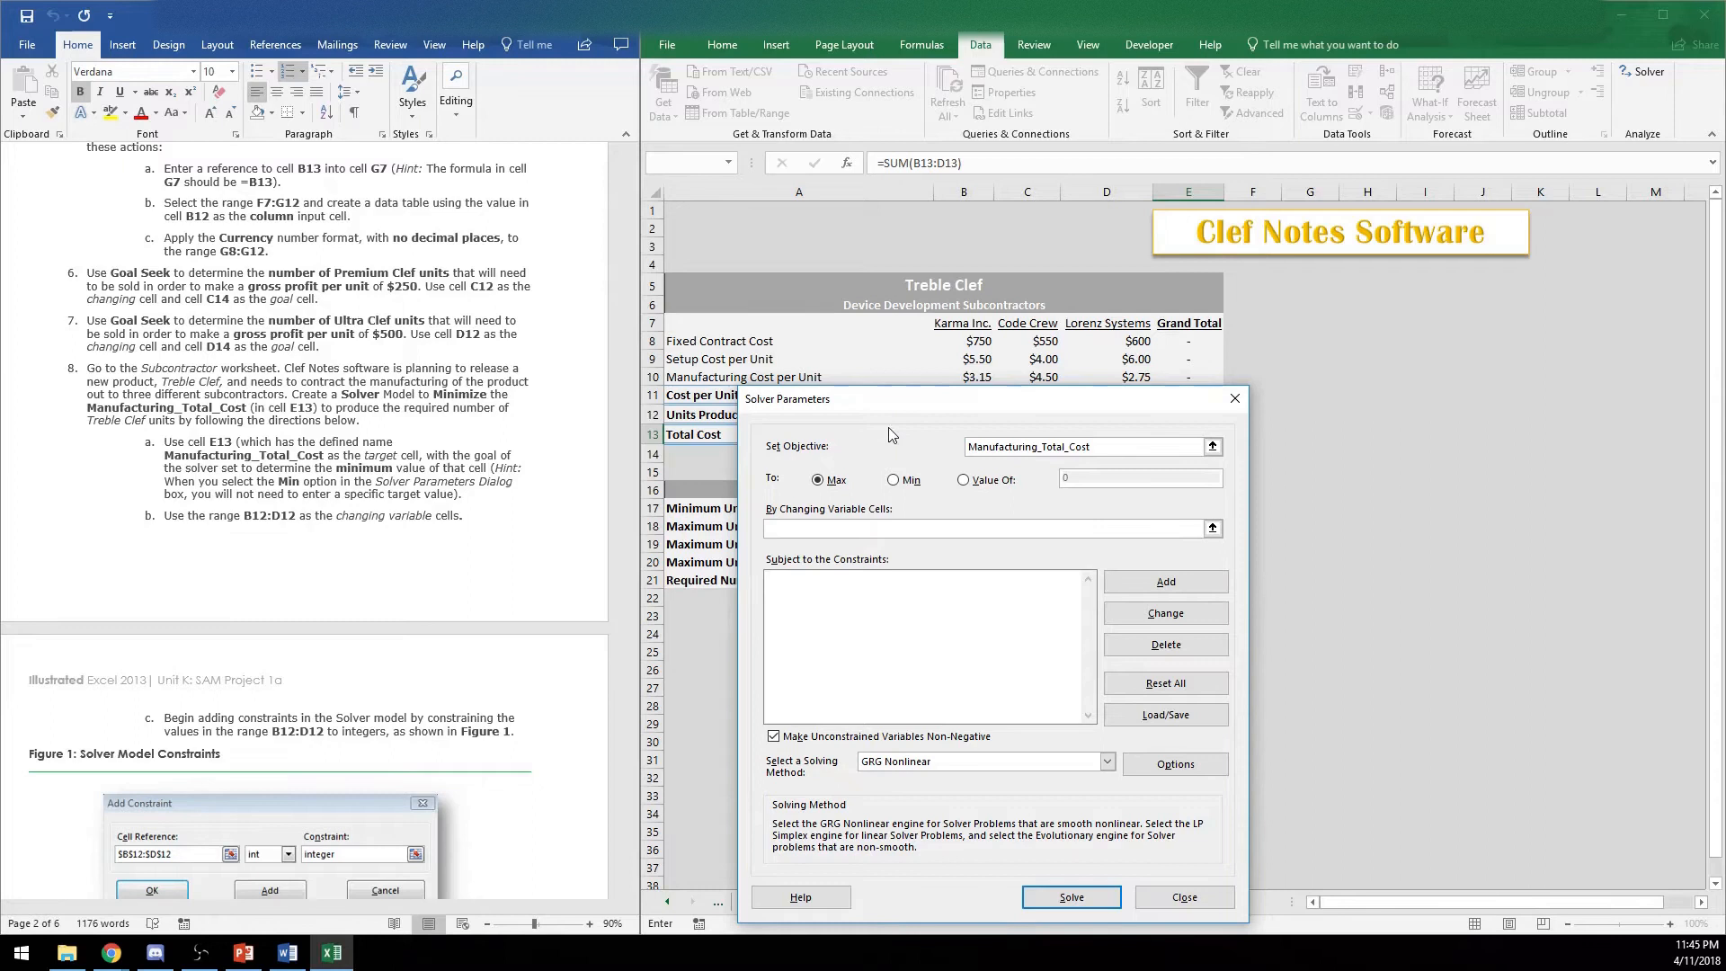
drag(881, 412, 941, 482)
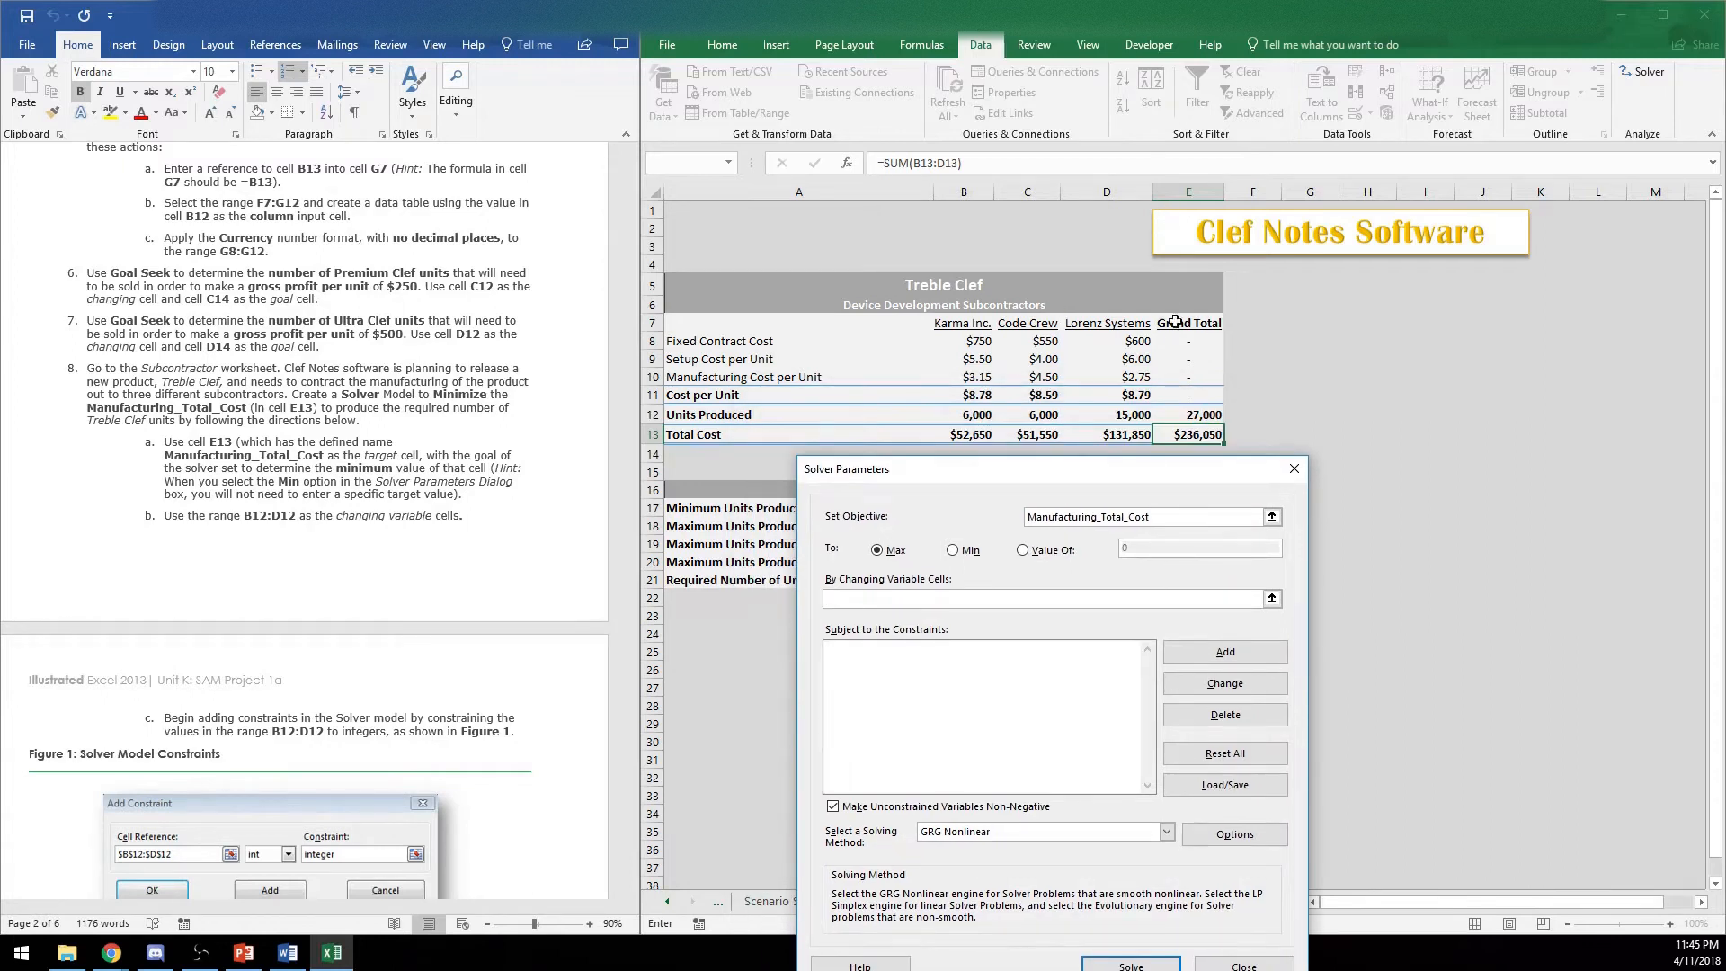
click(953, 551)
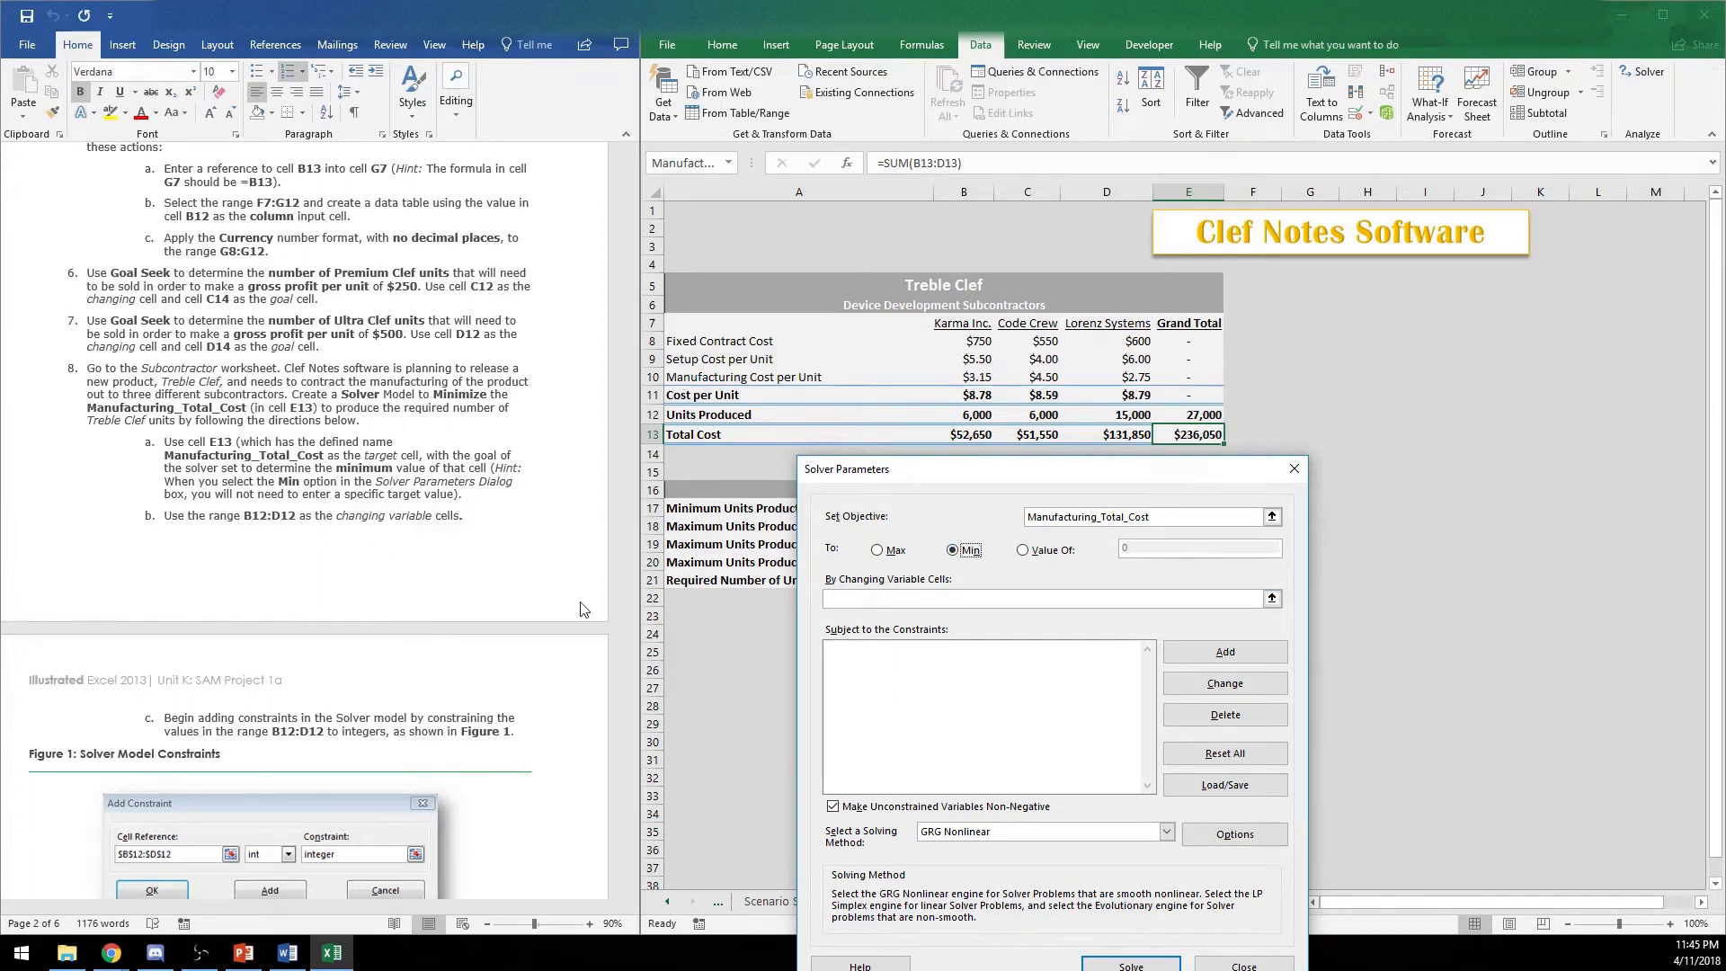
click(922, 599)
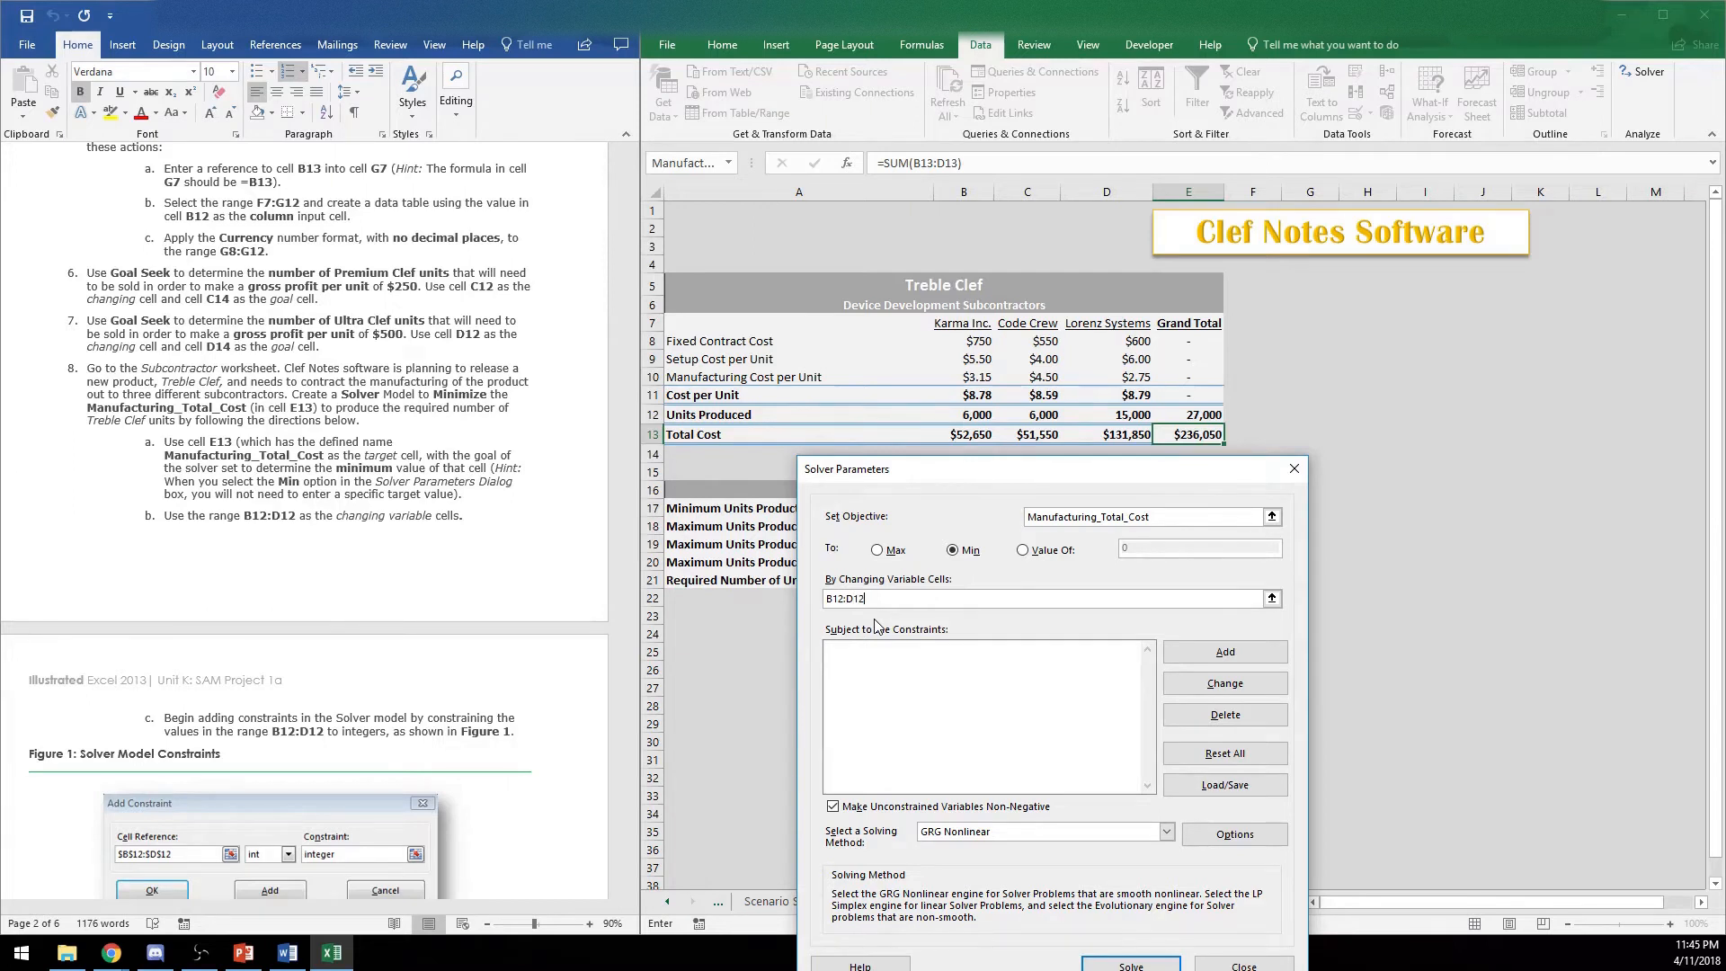
Following Table 2 of the instructions, add the Solver constraint B12:D12 >= B17
click(479, 563)
scroll(464, 569, down, 4)
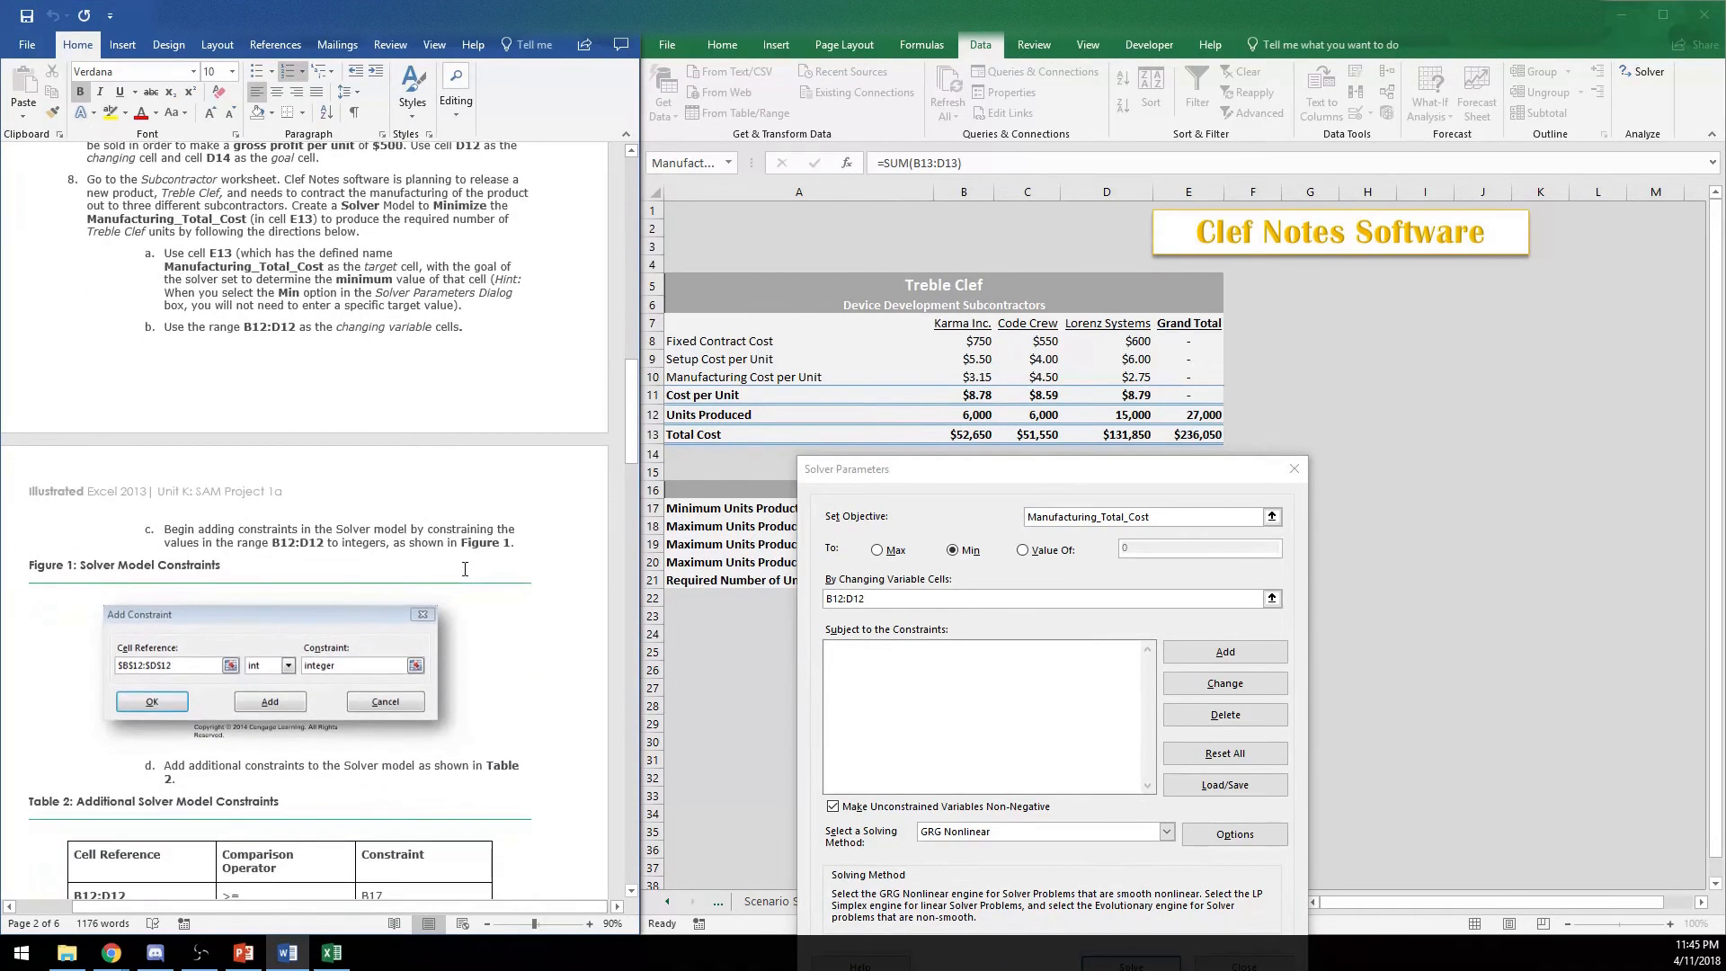
scroll(470, 573, down, 3)
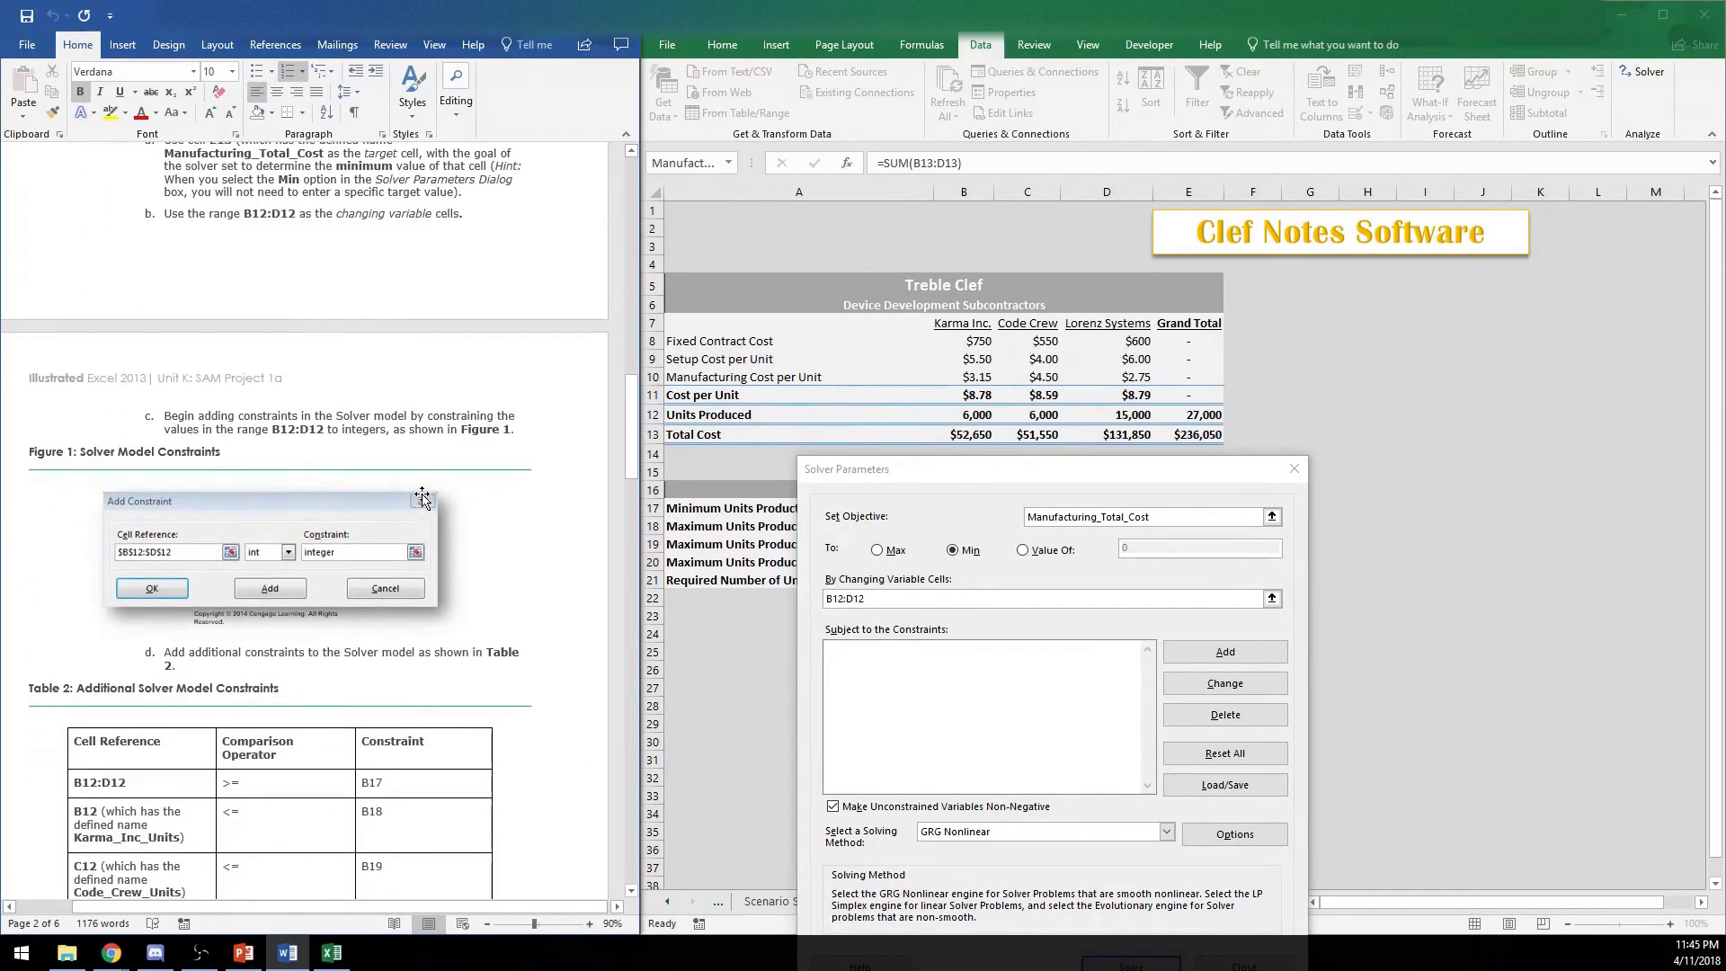
scroll(423, 493, down, 4)
click(1552, 618)
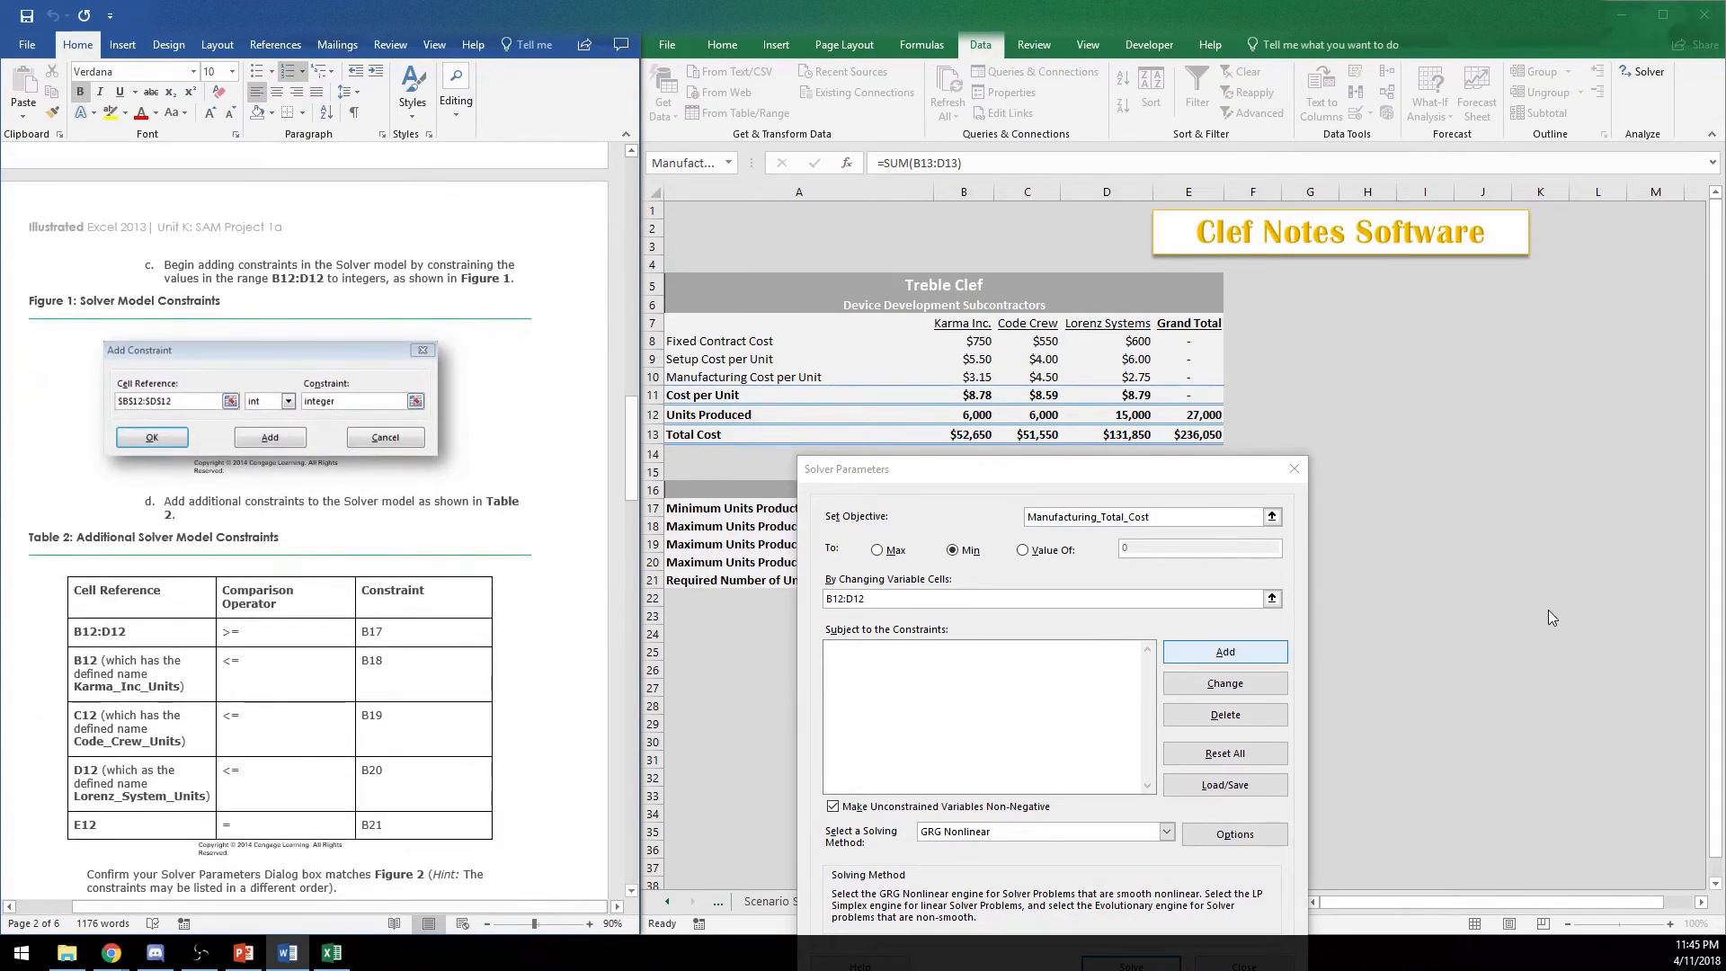
click(1228, 654)
click(1125, 653)
click(1206, 652)
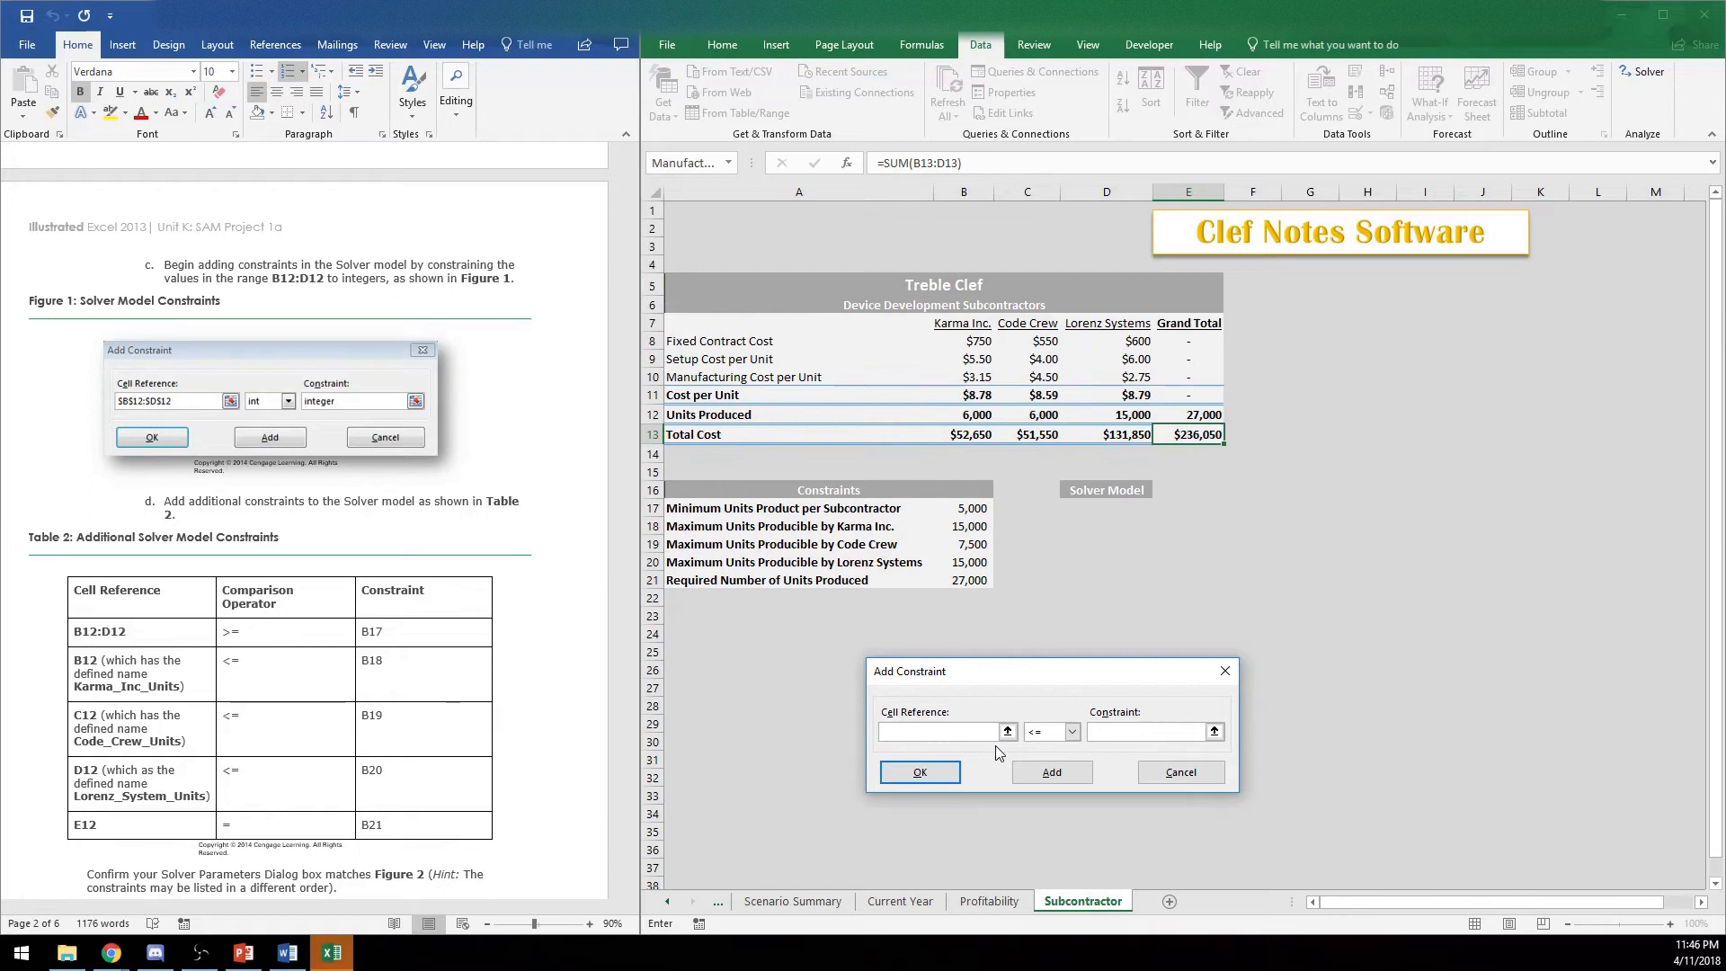
text(B12:d)
text(12)
key(Tab)
click(1072, 732)
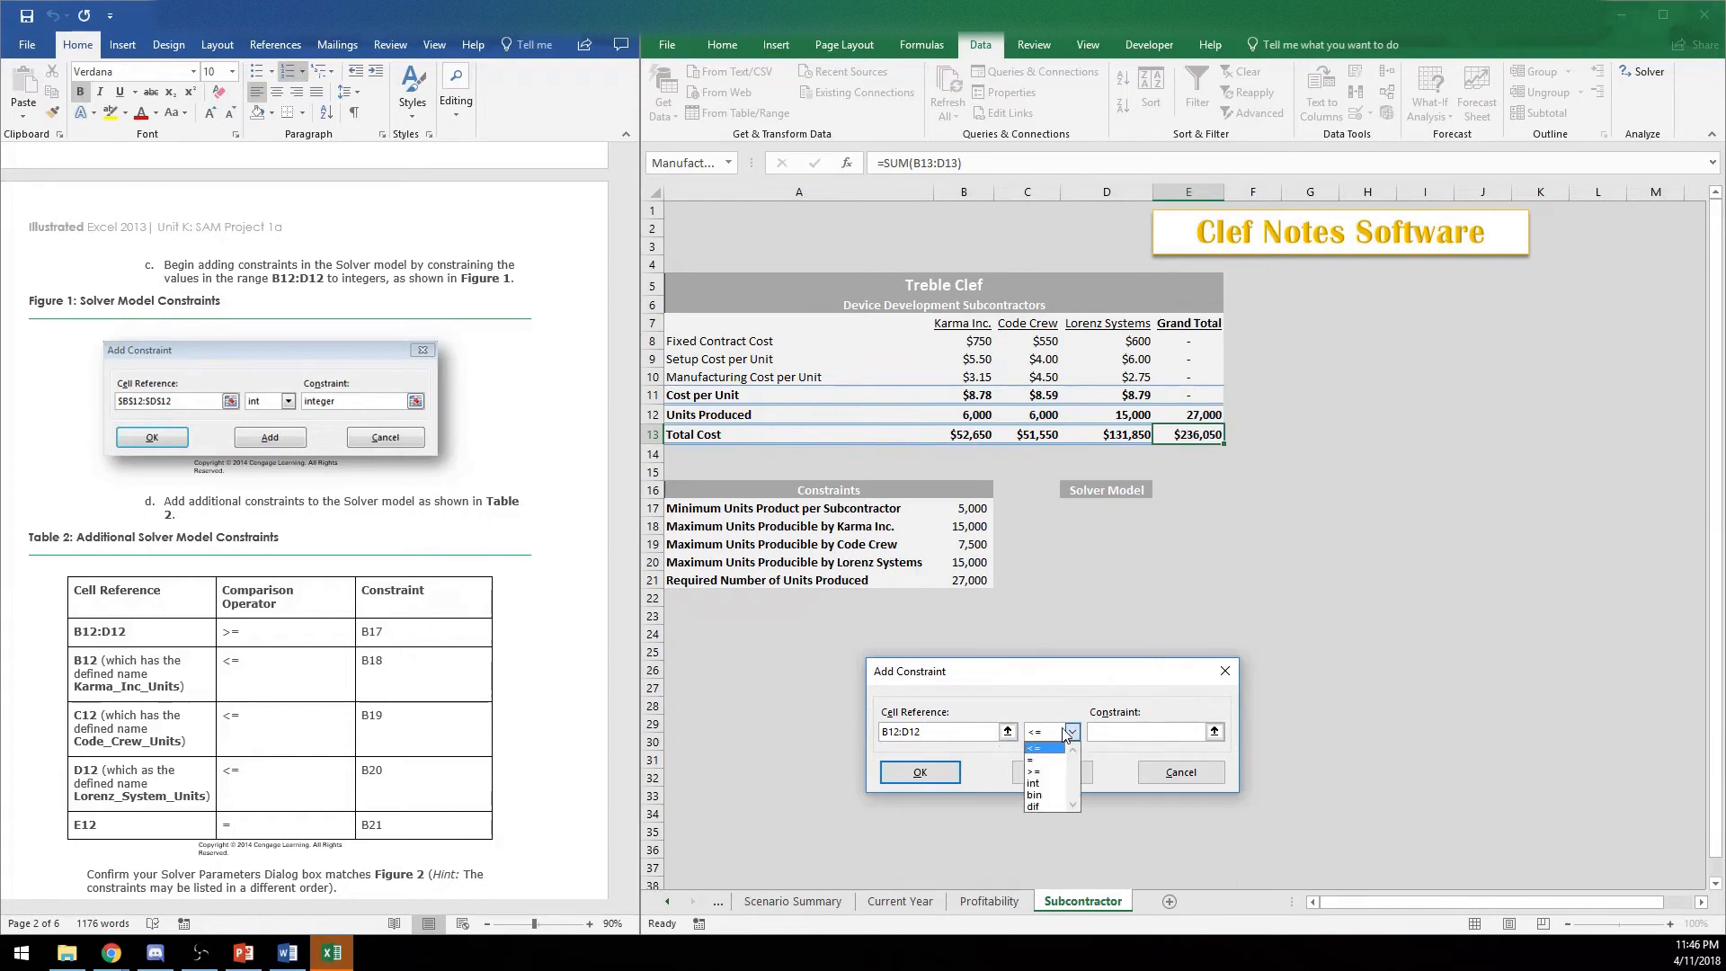
click(1059, 773)
text(B17)
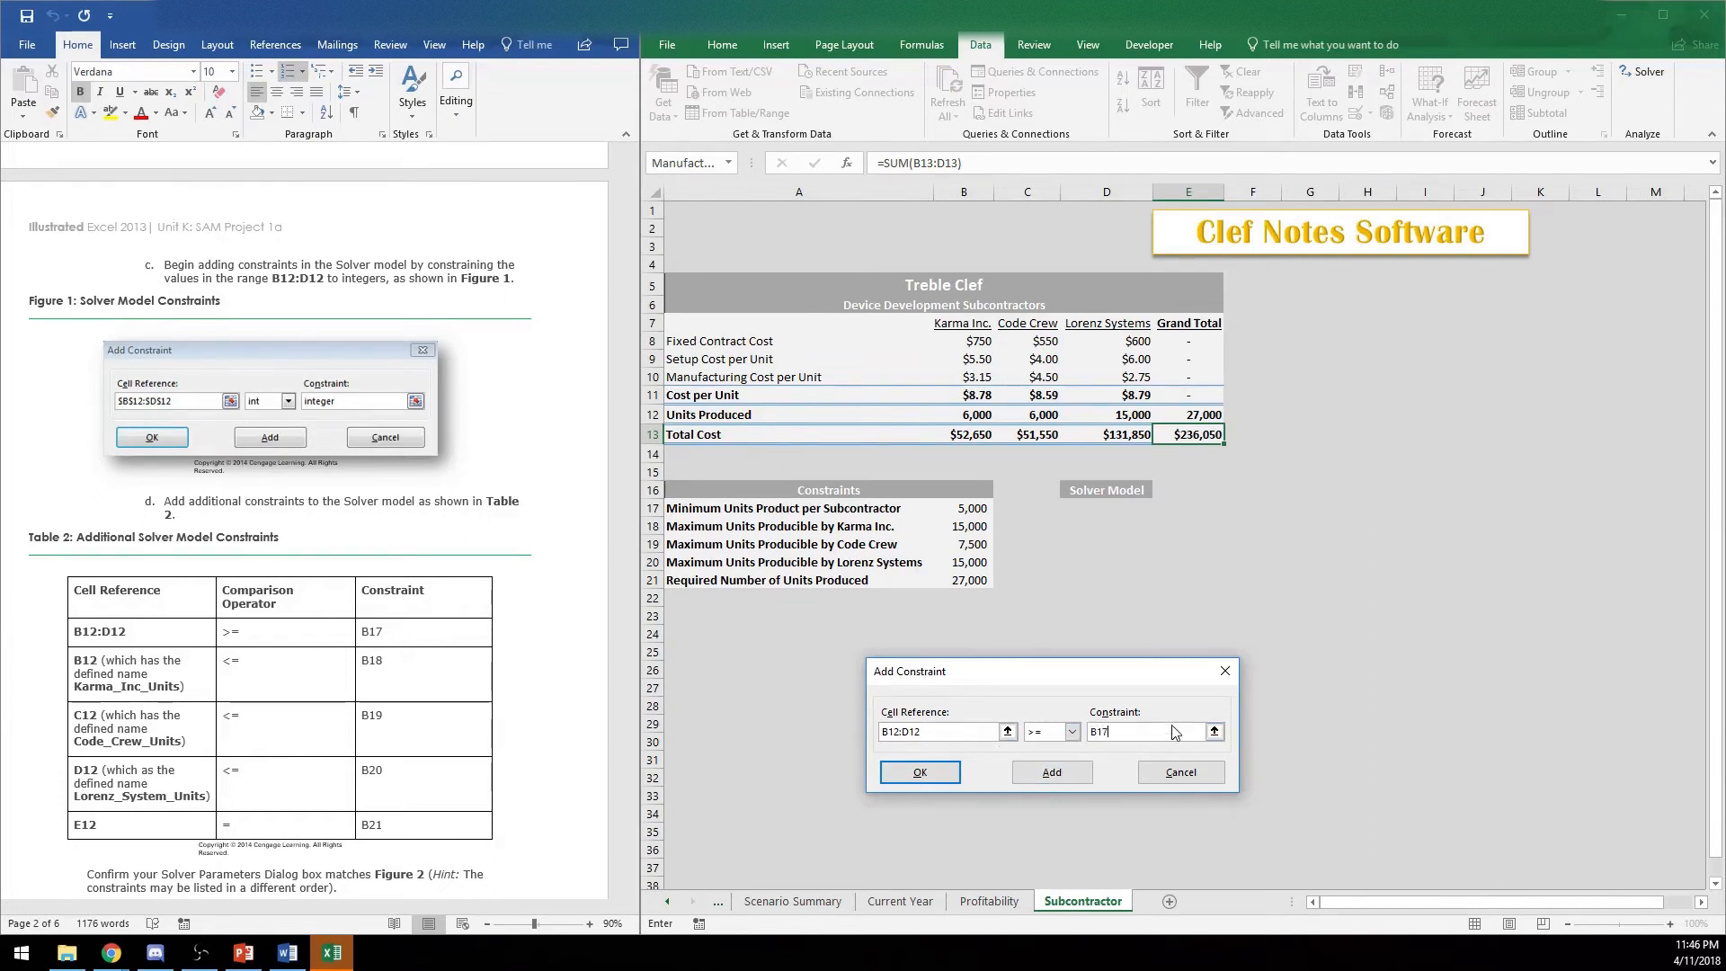
click(1051, 772)
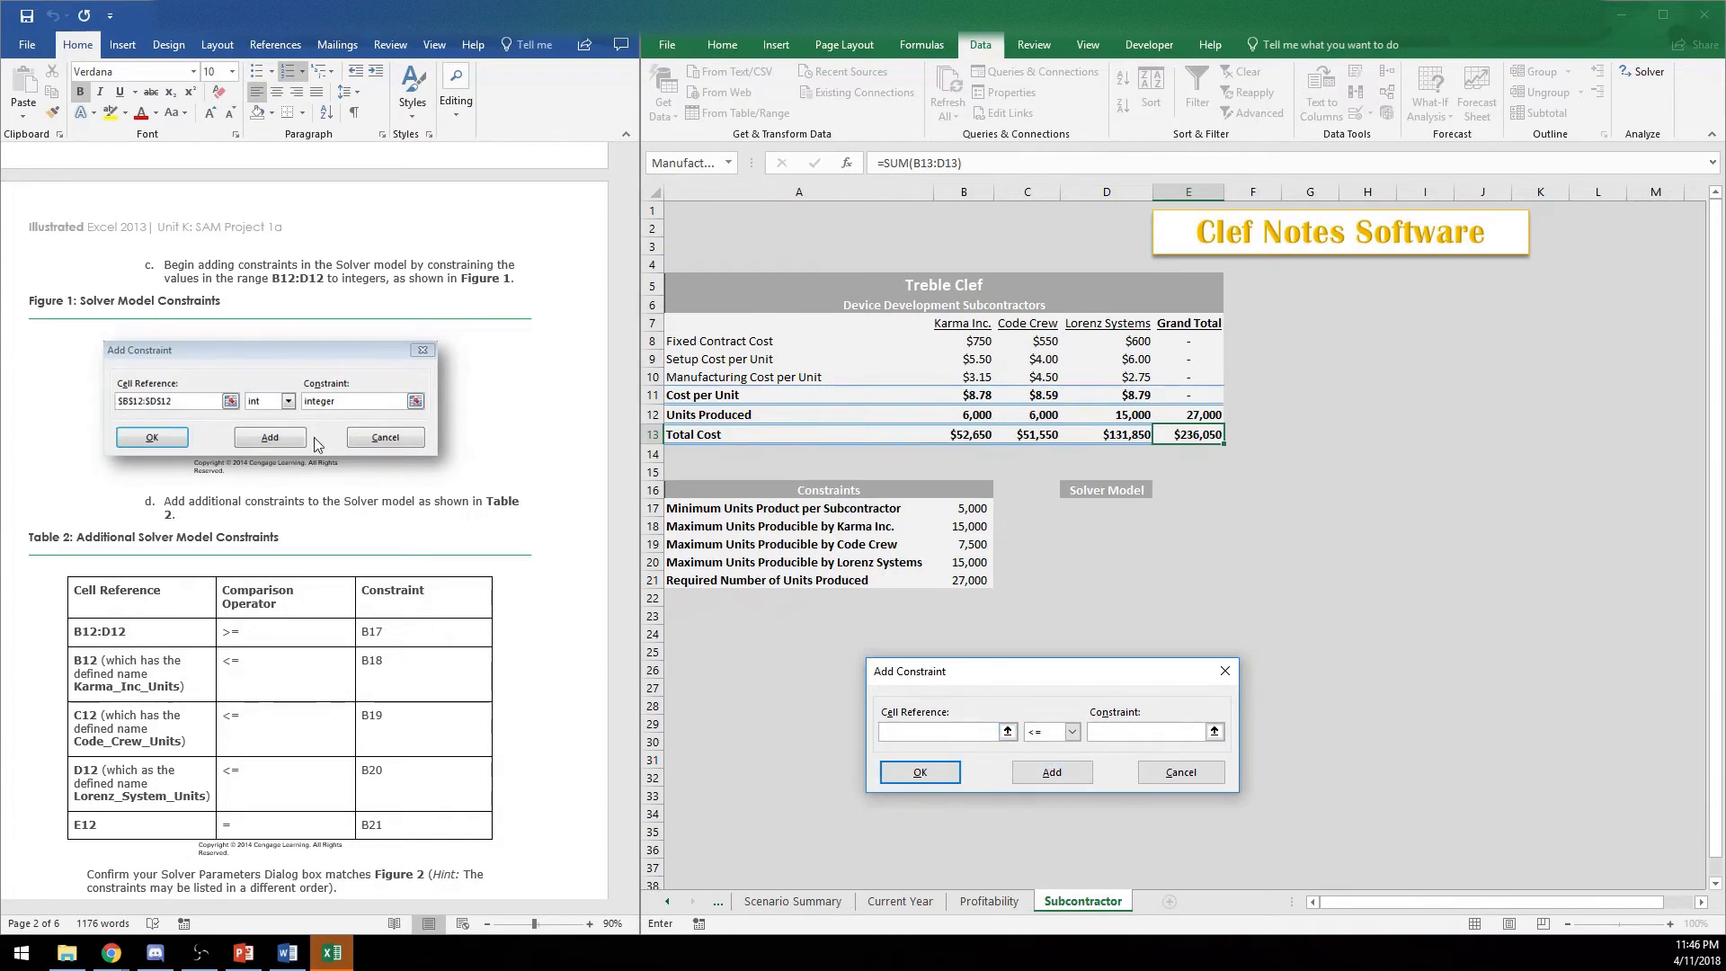
Add a Solver constraint that restricts the range B12:D12 to integers
text(B12:$D$12)
key(F4)
key(Tab)
click(1071, 732)
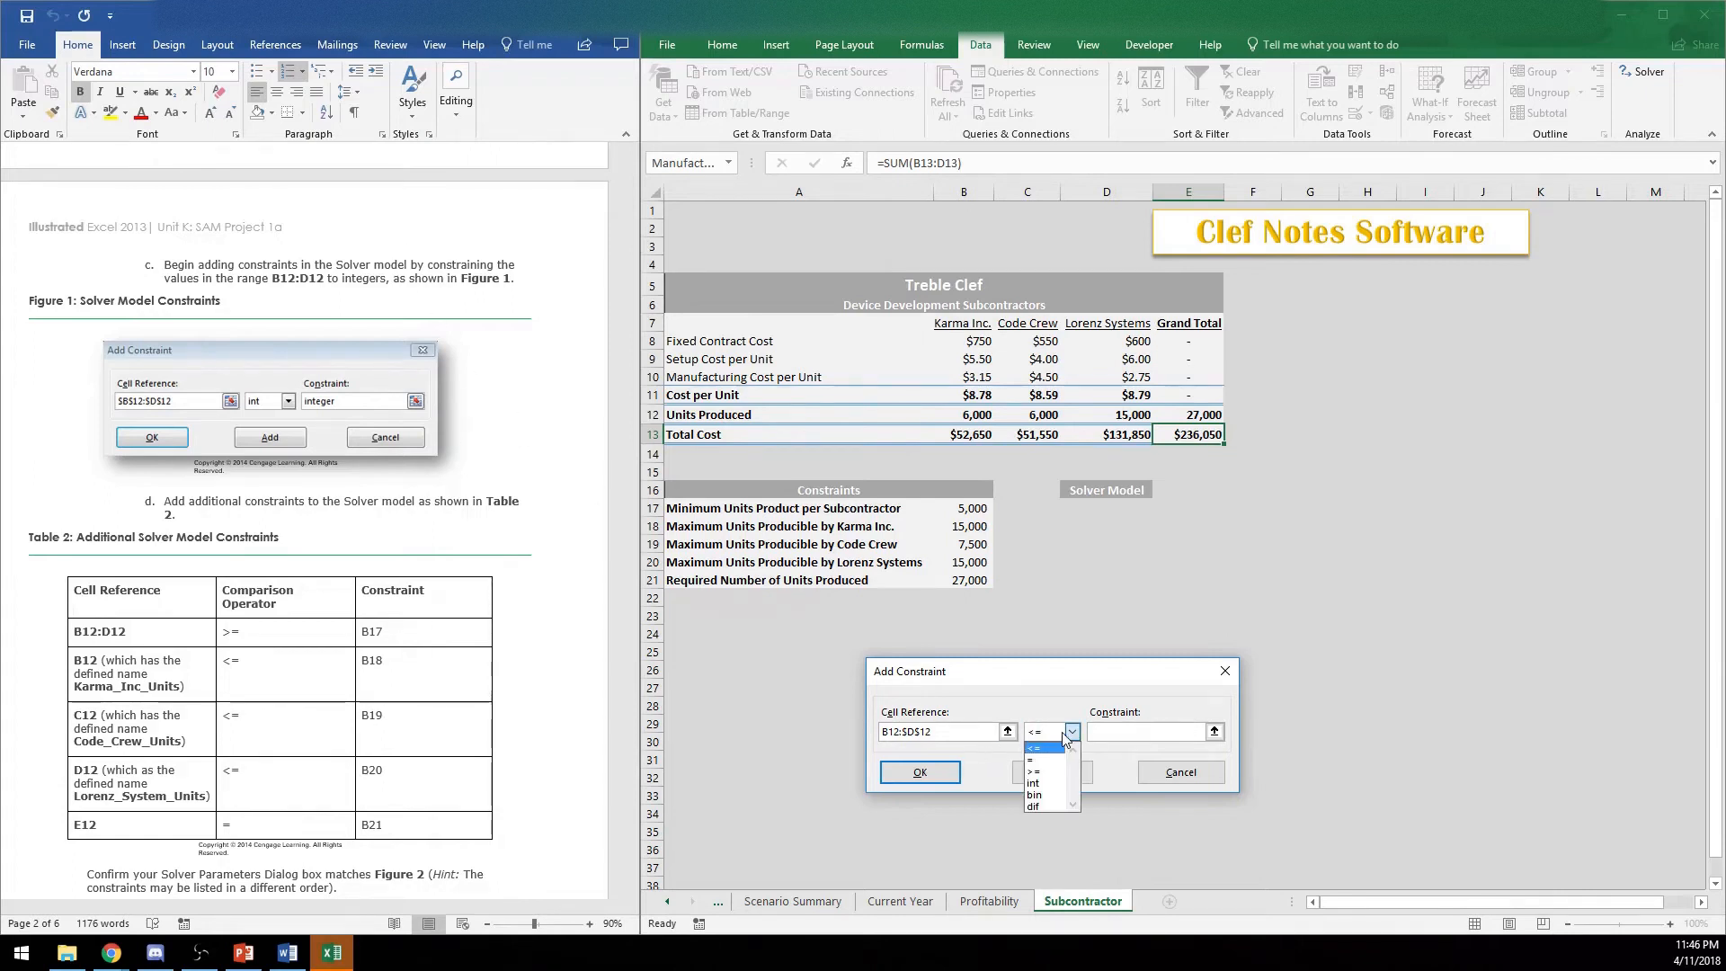
click(1034, 783)
click(1043, 773)
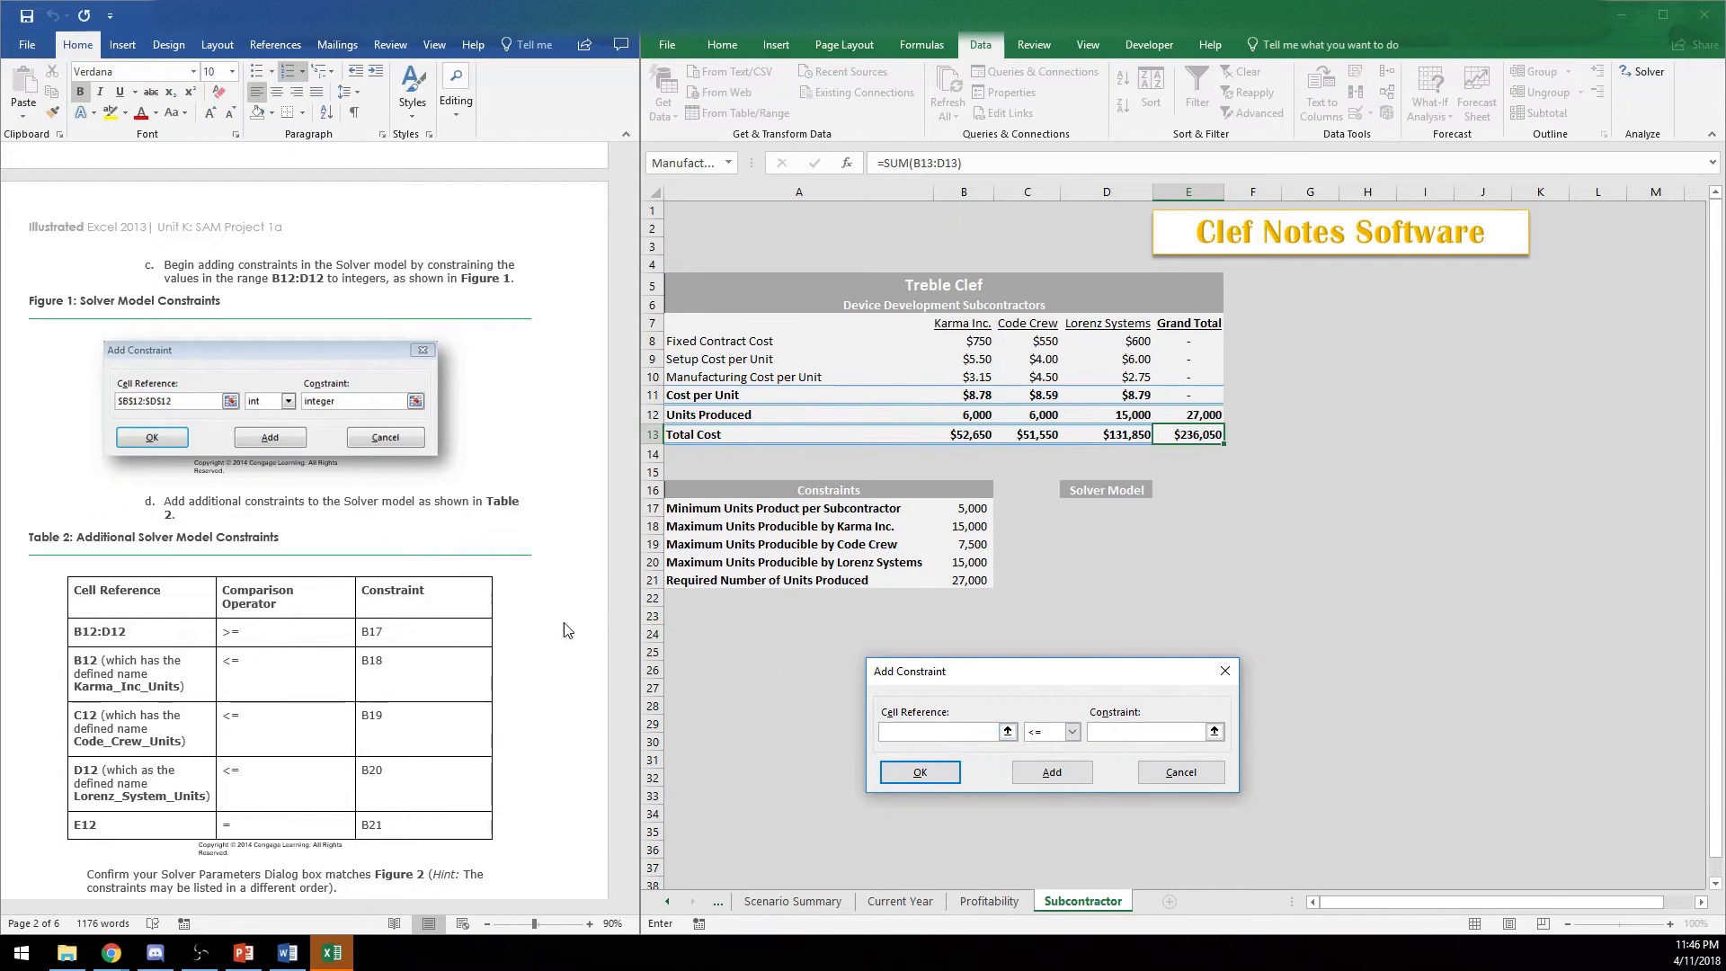
Add the Solver constraint B12 <= B18 for the Karma Inc. units
click(888, 732)
text(b12)
click(1140, 733)
text(b18)
click(1053, 775)
Enter the Solver constraints C12 <= B19 for Code Crew and D12 <= B20 for Lorenz Systems
text(c12)
click(1113, 731)
text(b19)
click(1043, 775)
text(d12)
click(1113, 731)
text(b20)
Add the Solver constraint E12 = B21 for the required number of units and return to the Solver parameters
click(1072, 730)
click(1050, 754)
text(b21)
click(1051, 777)
click(932, 776)
click(925, 539)
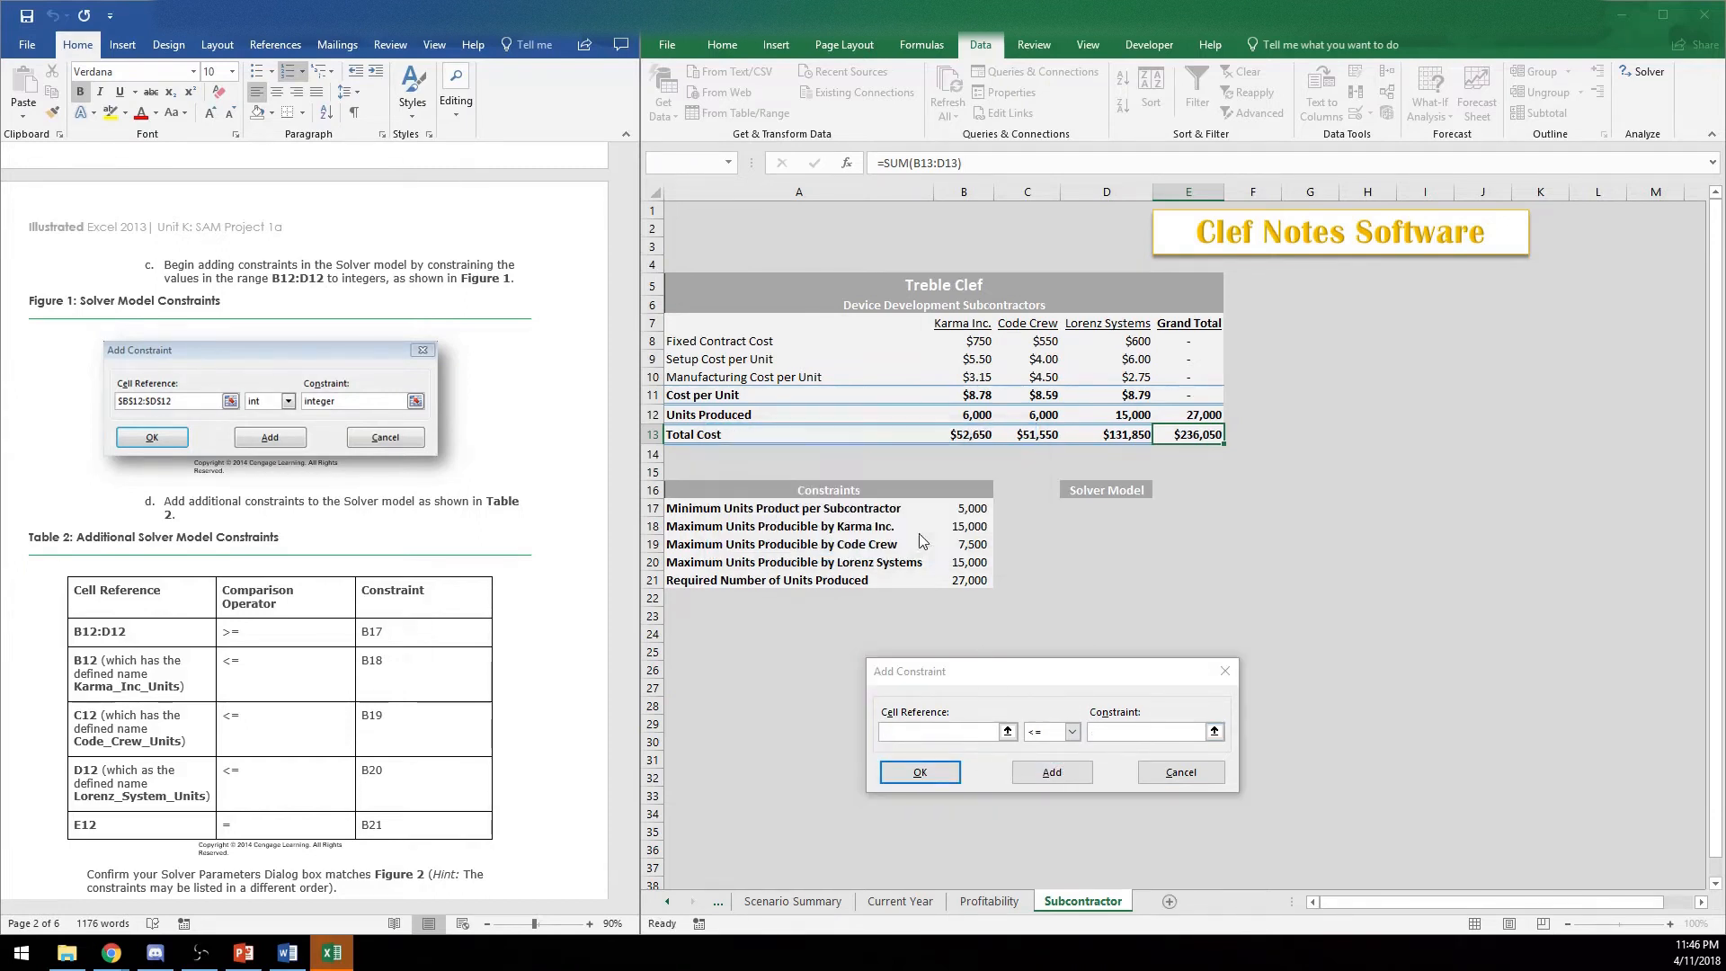
click(1180, 772)
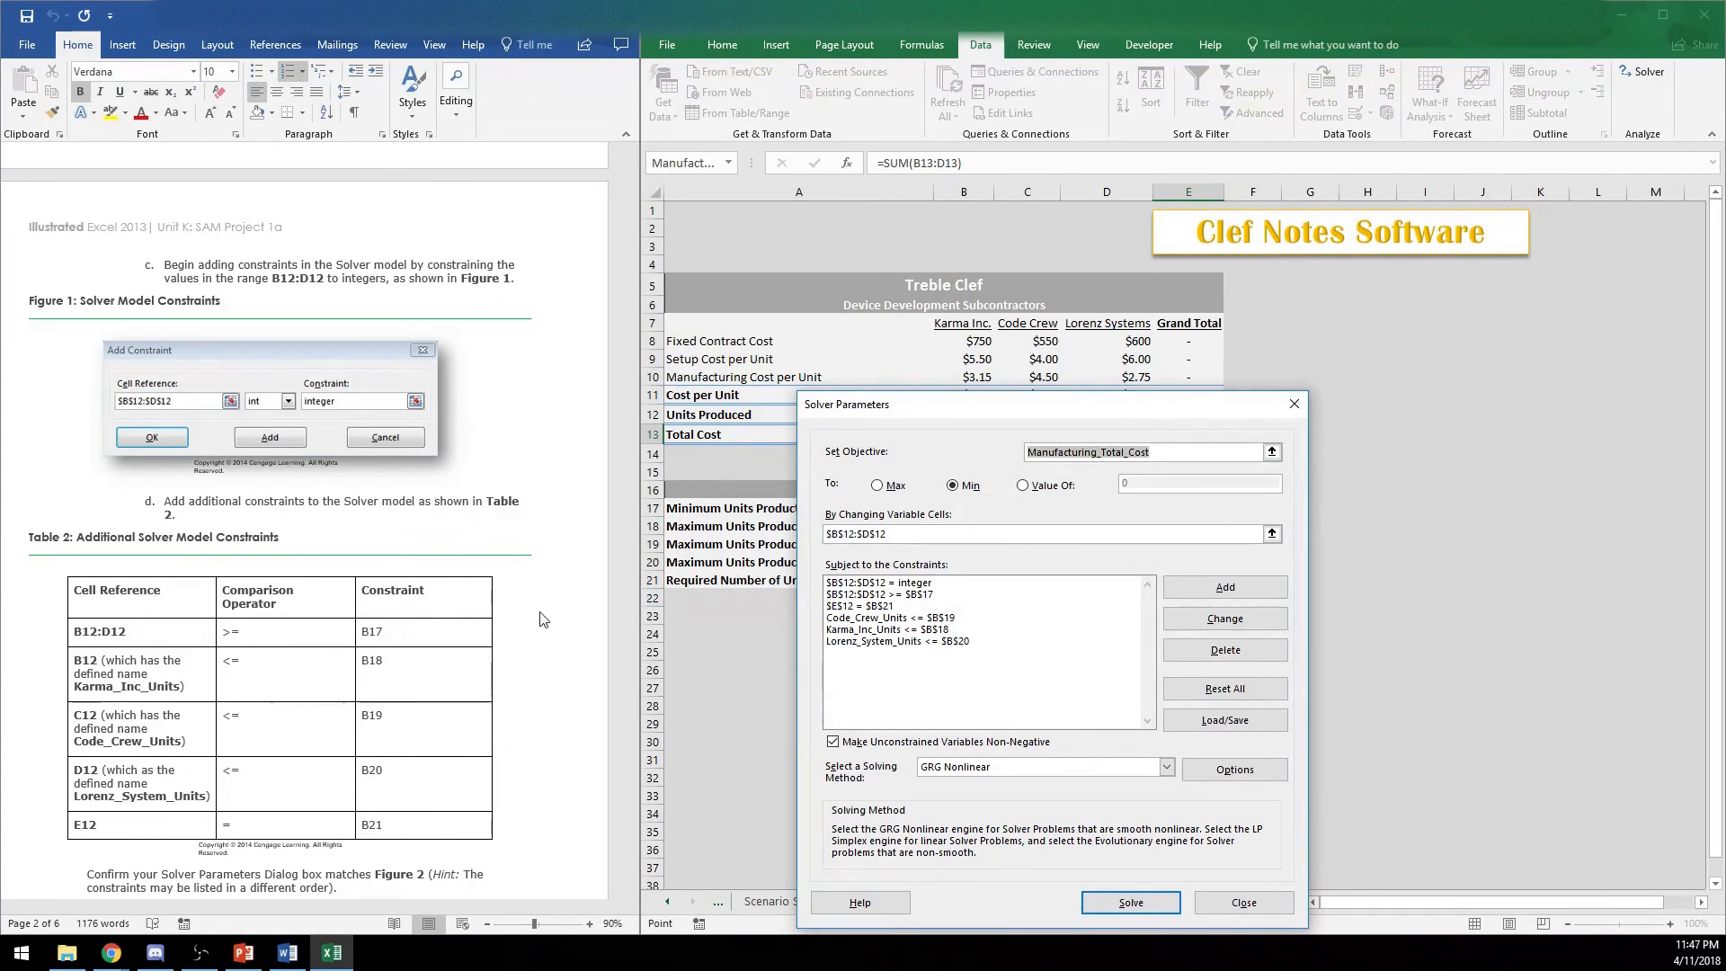
Compare the Solver parameters with Figure 2 in the instructions and save the Solver model at cell D17
click(373, 570)
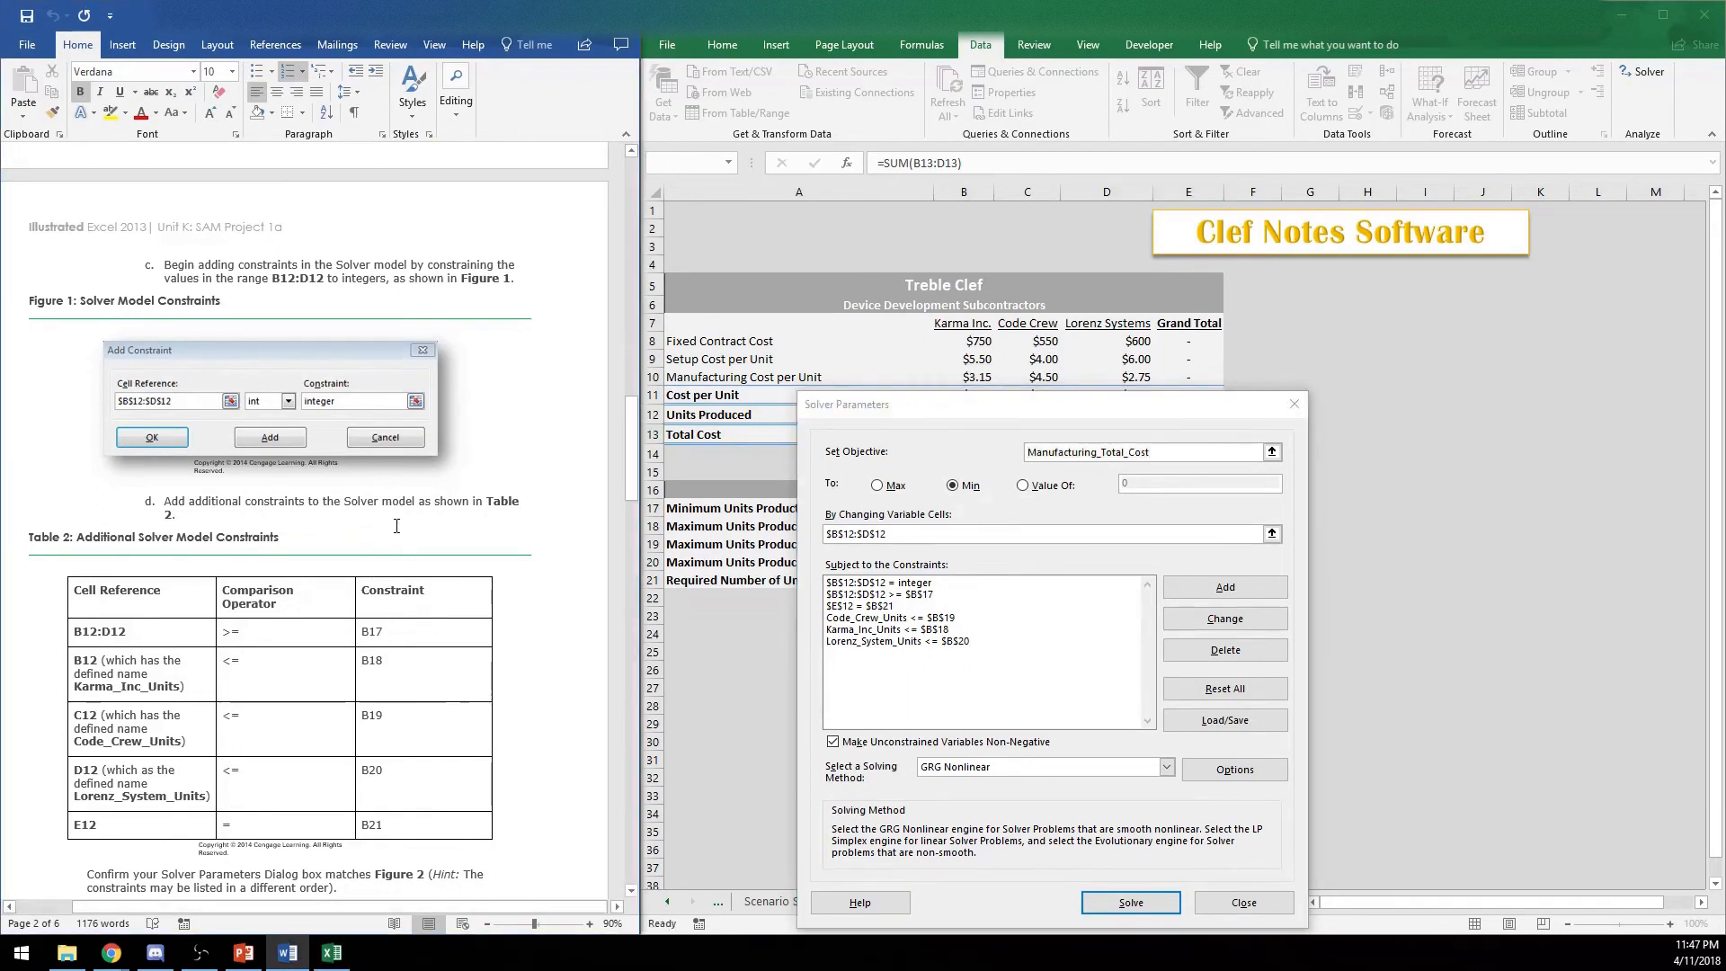
scroll(398, 548, down, 5)
scroll(399, 548, down, 4)
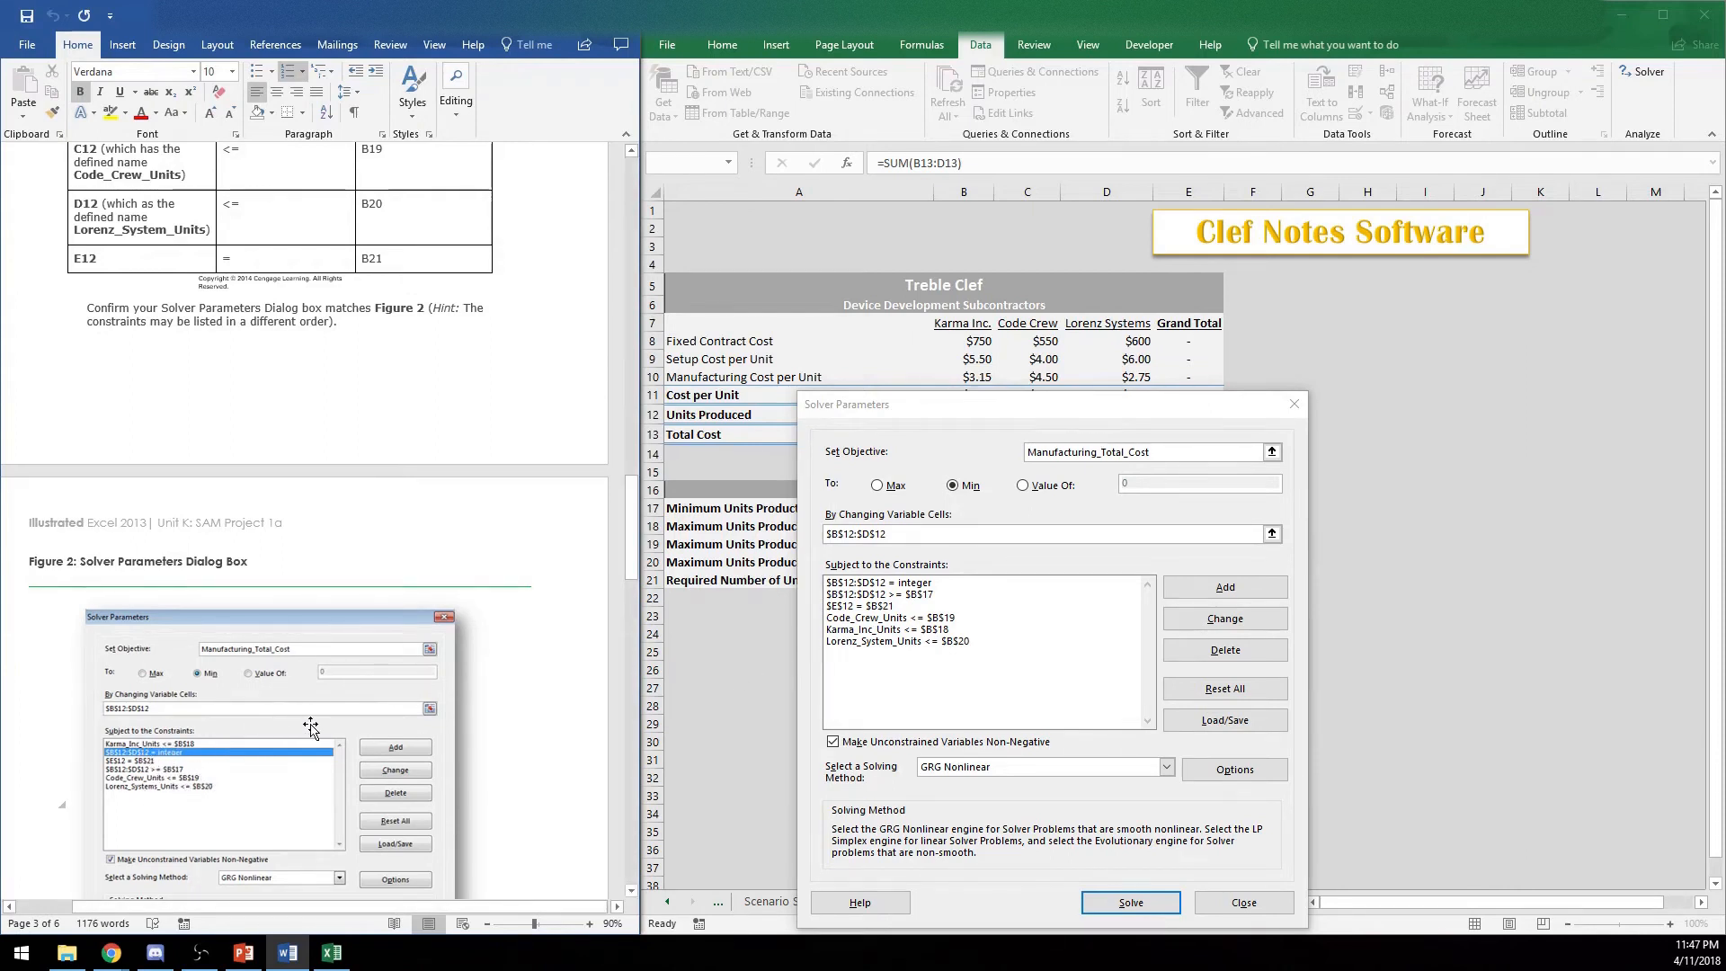
scroll(421, 468, down, 3)
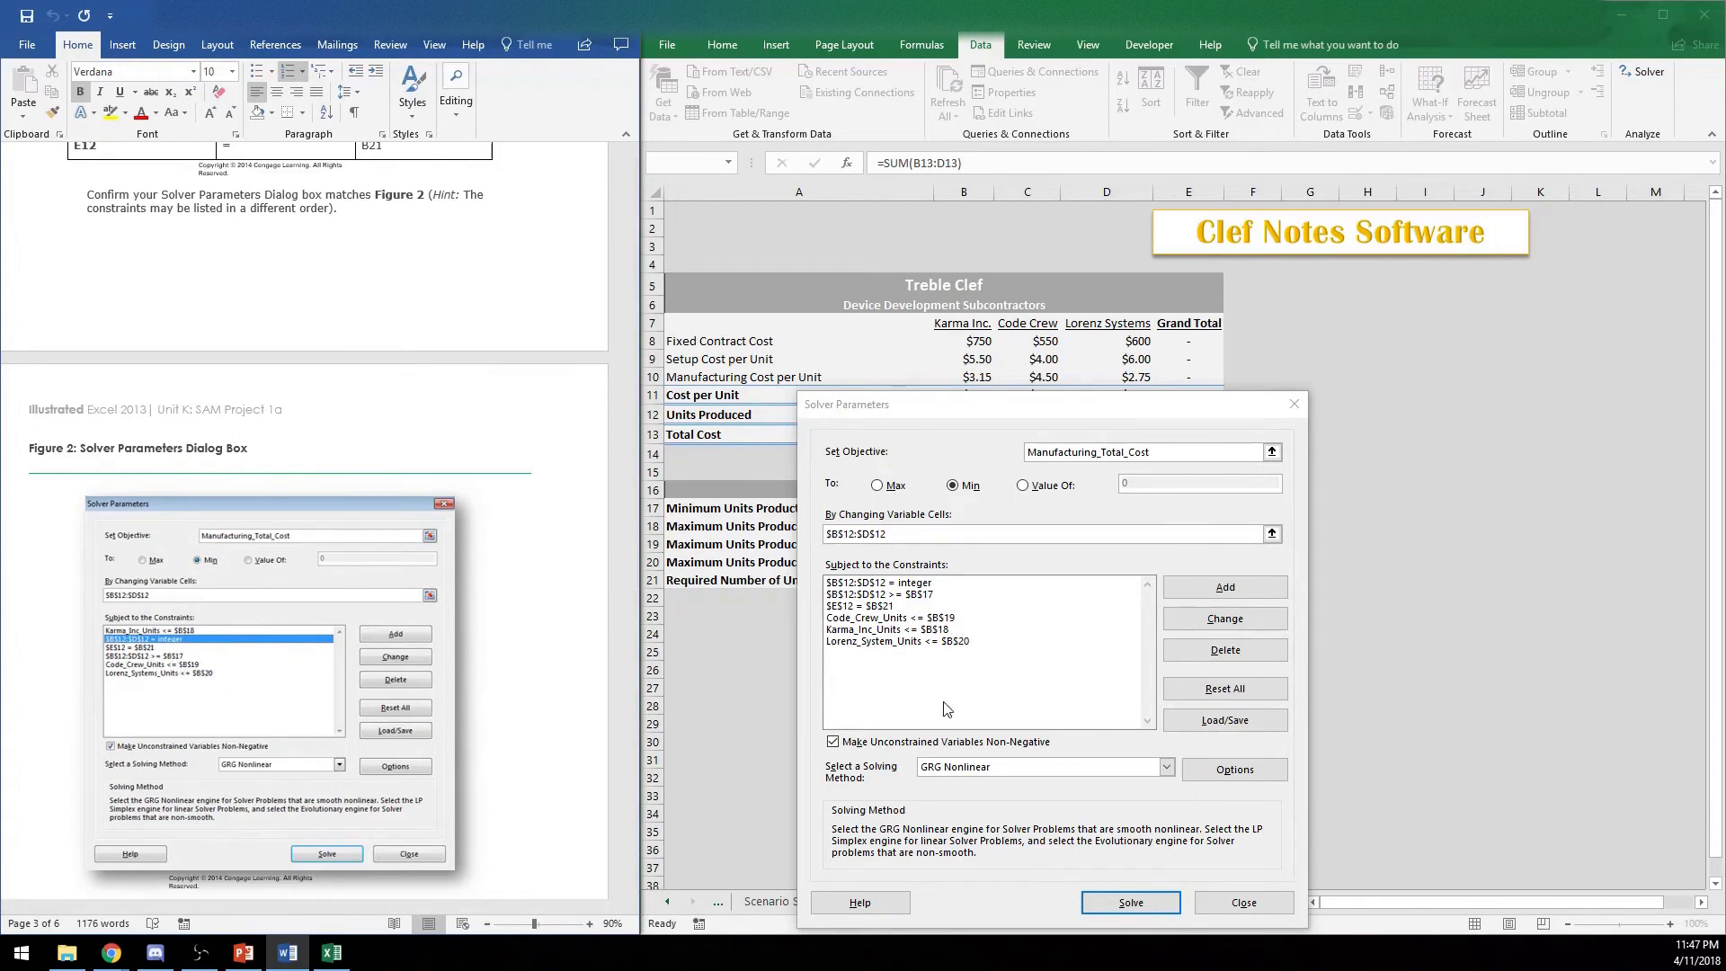
scroll(355, 651, down, 3)
scroll(368, 583, down, 1)
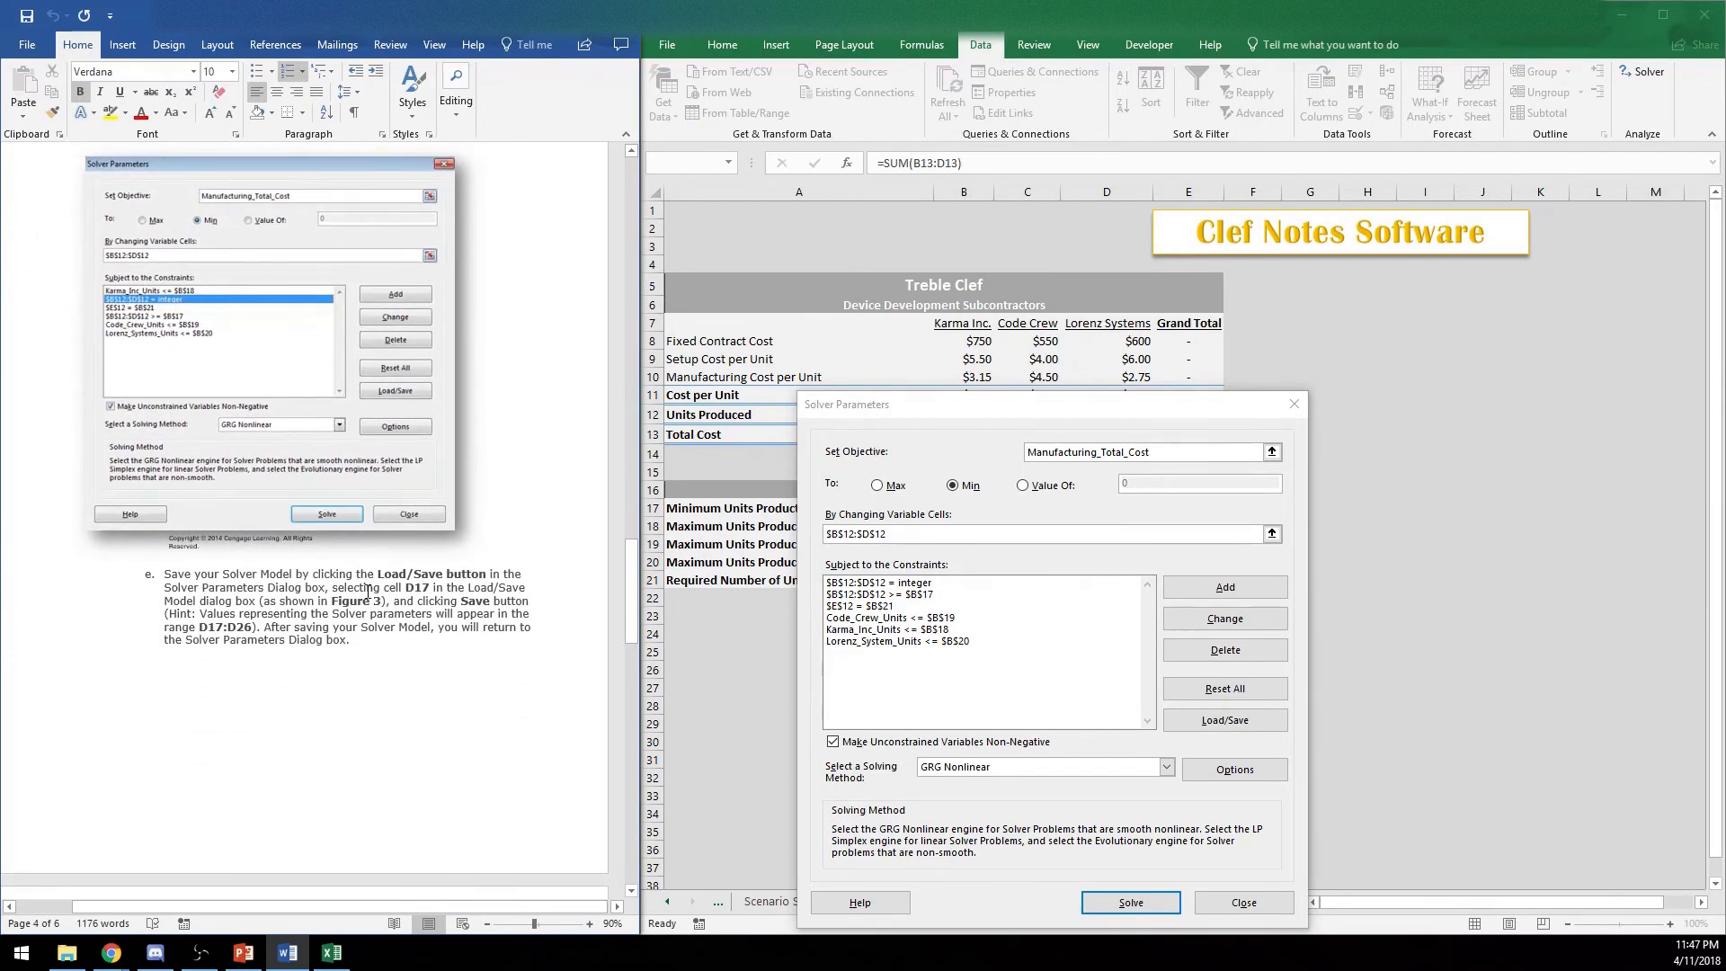
click(1183, 725)
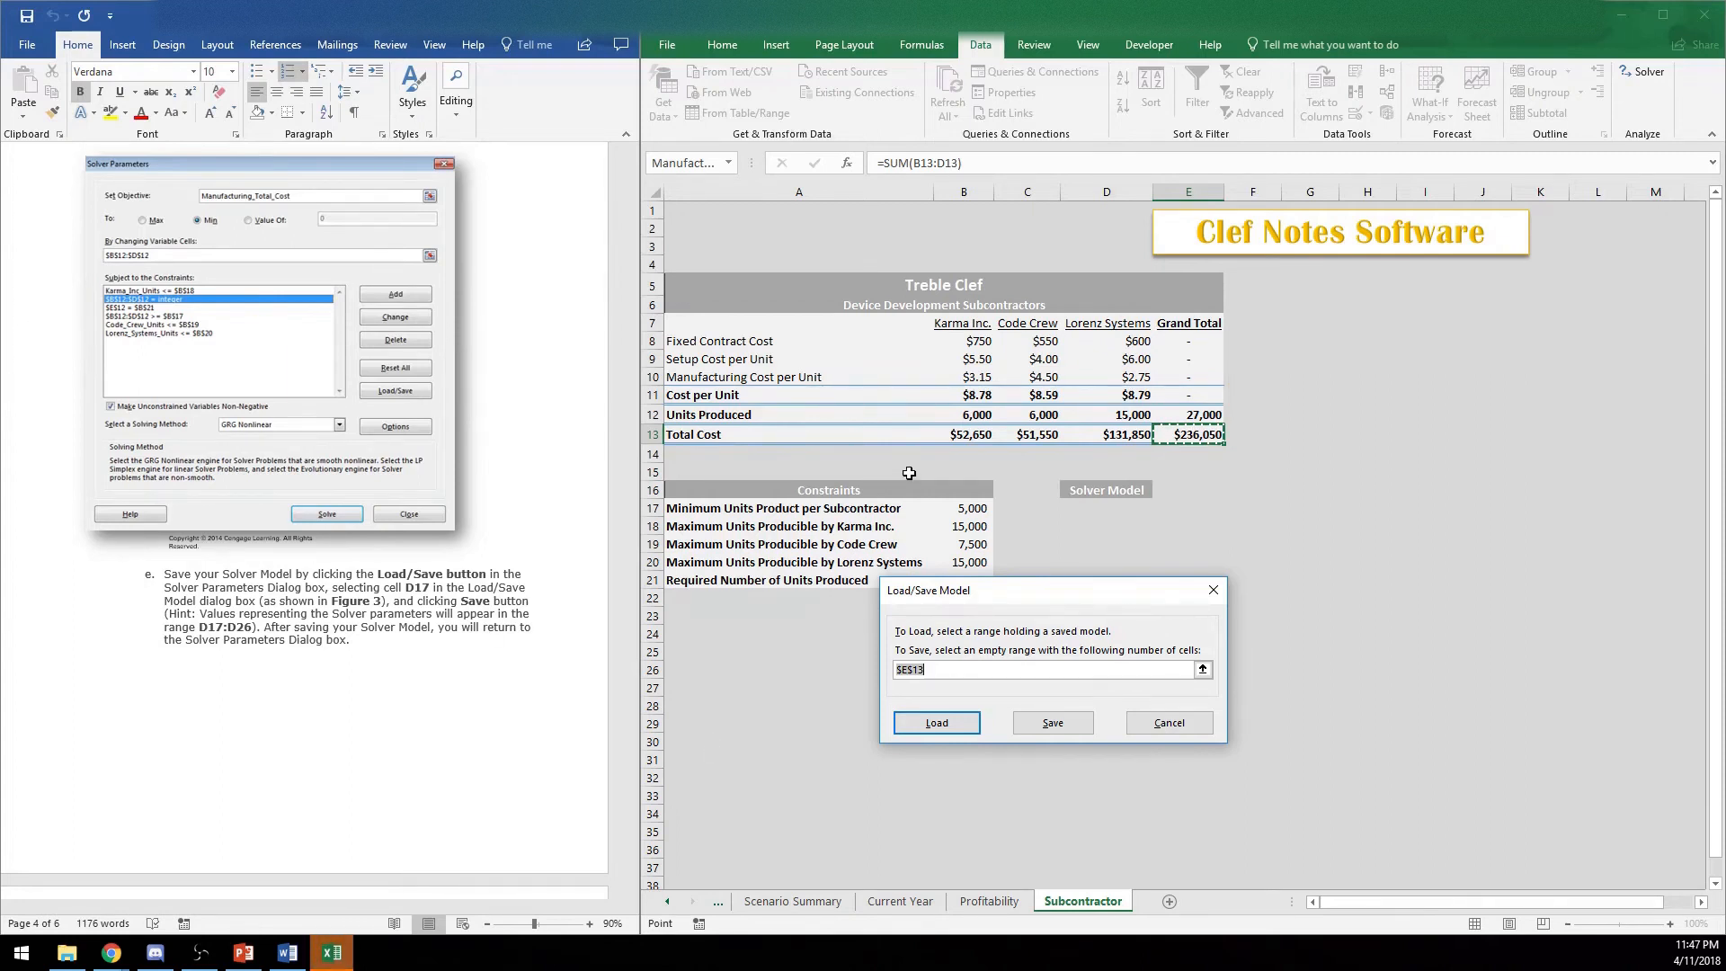
click(1106, 507)
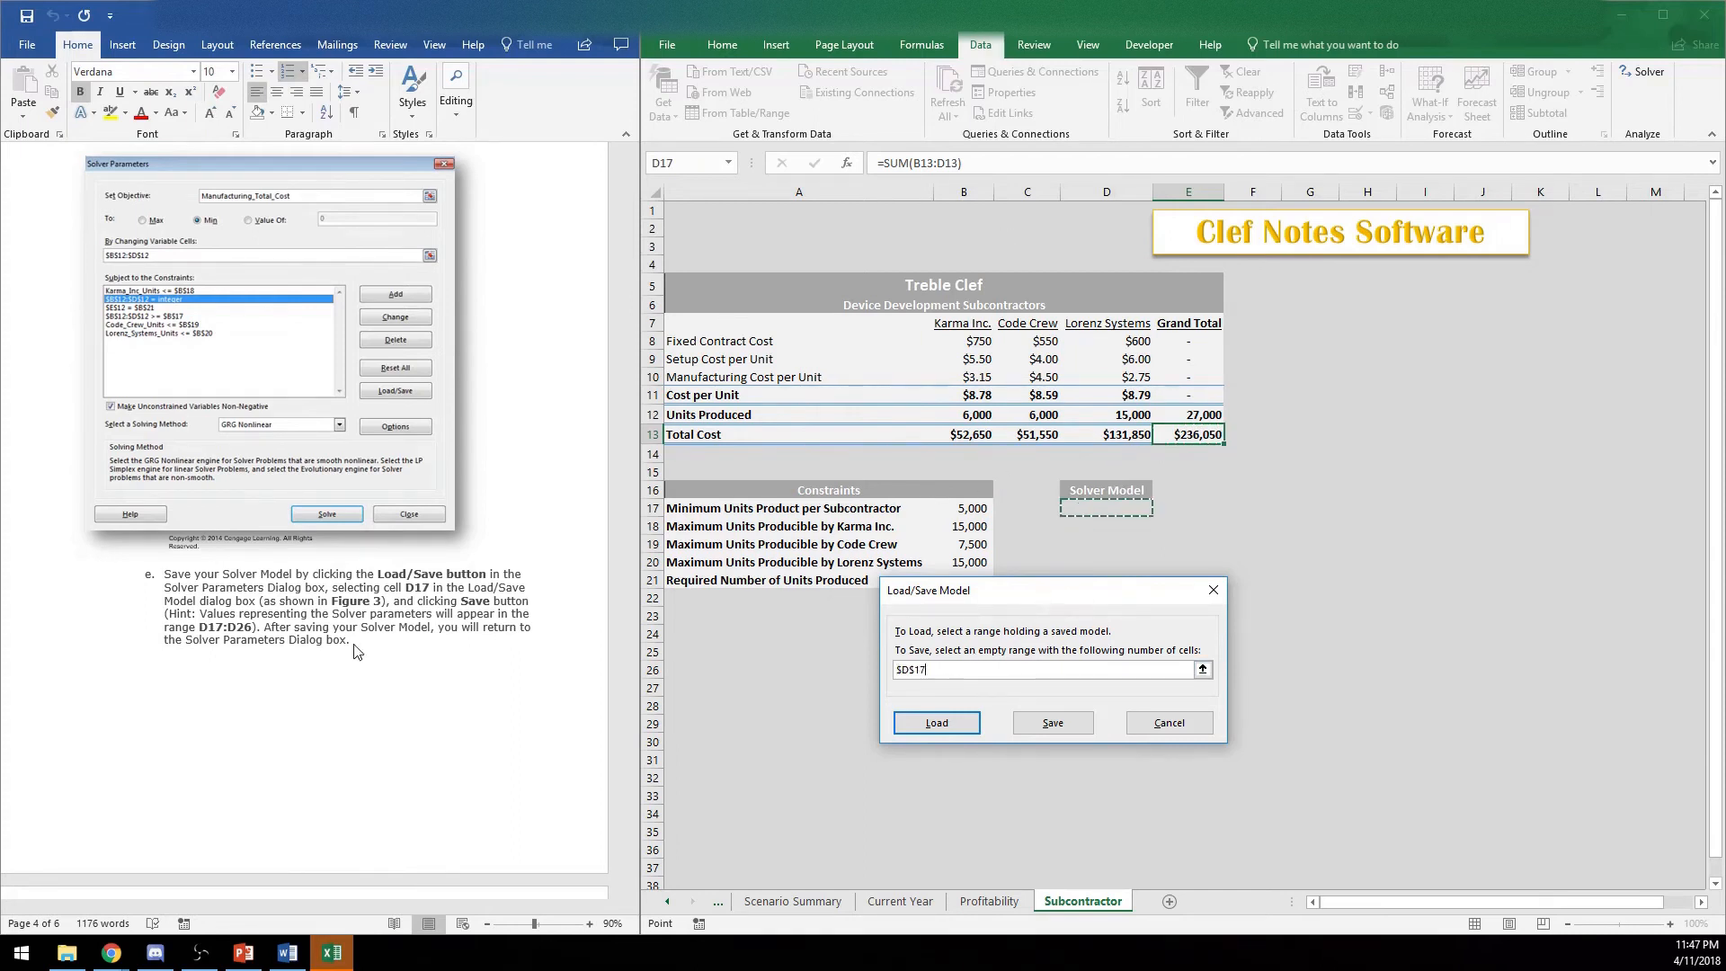
click(1047, 726)
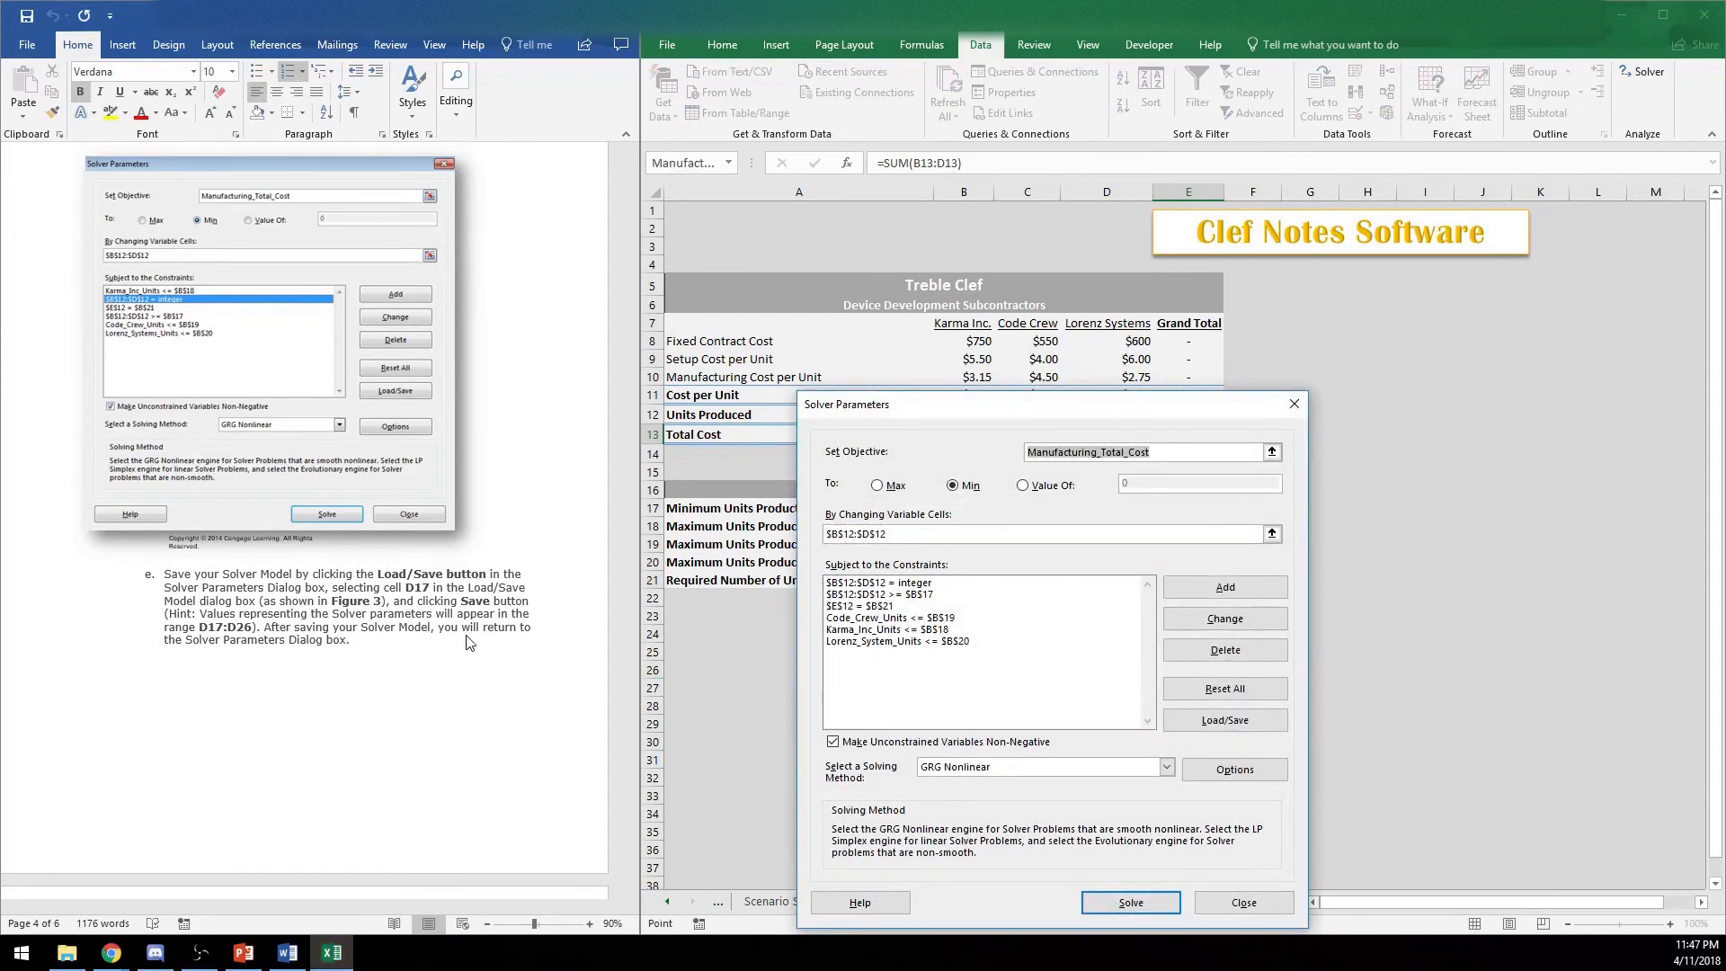
Solve the Solver model and keep the Solver solution in the Subcontractor worksheet
click(376, 654)
scroll(376, 654, down, 12)
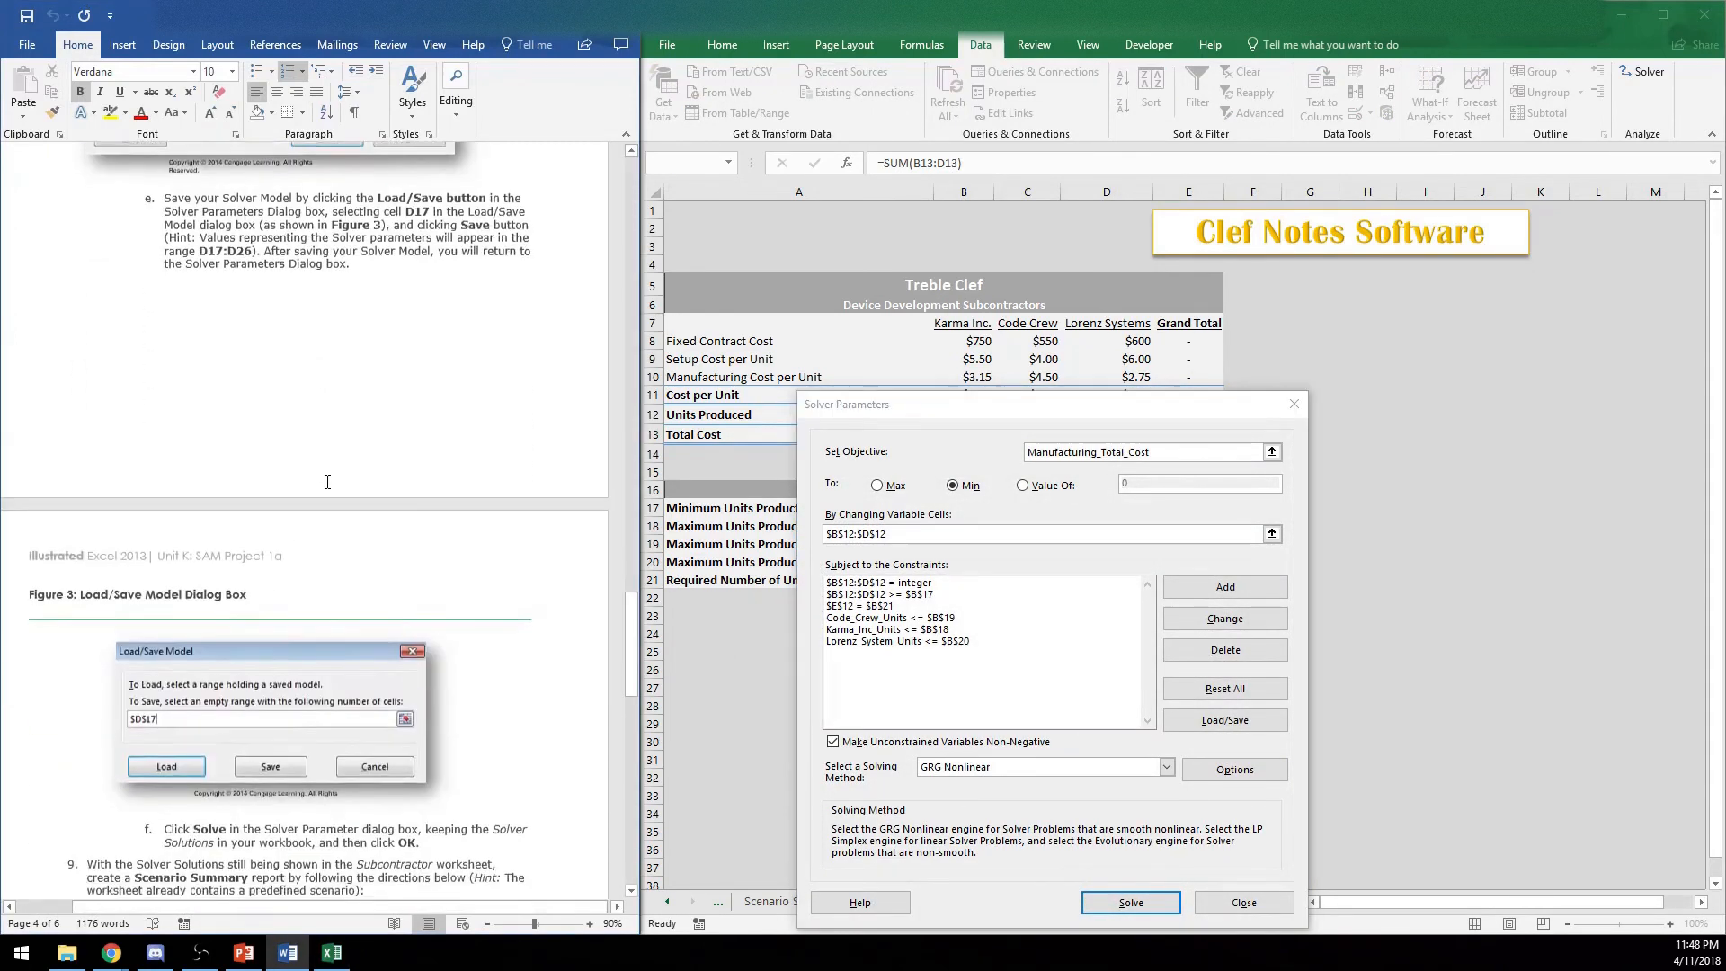
scroll(329, 490, down, 1)
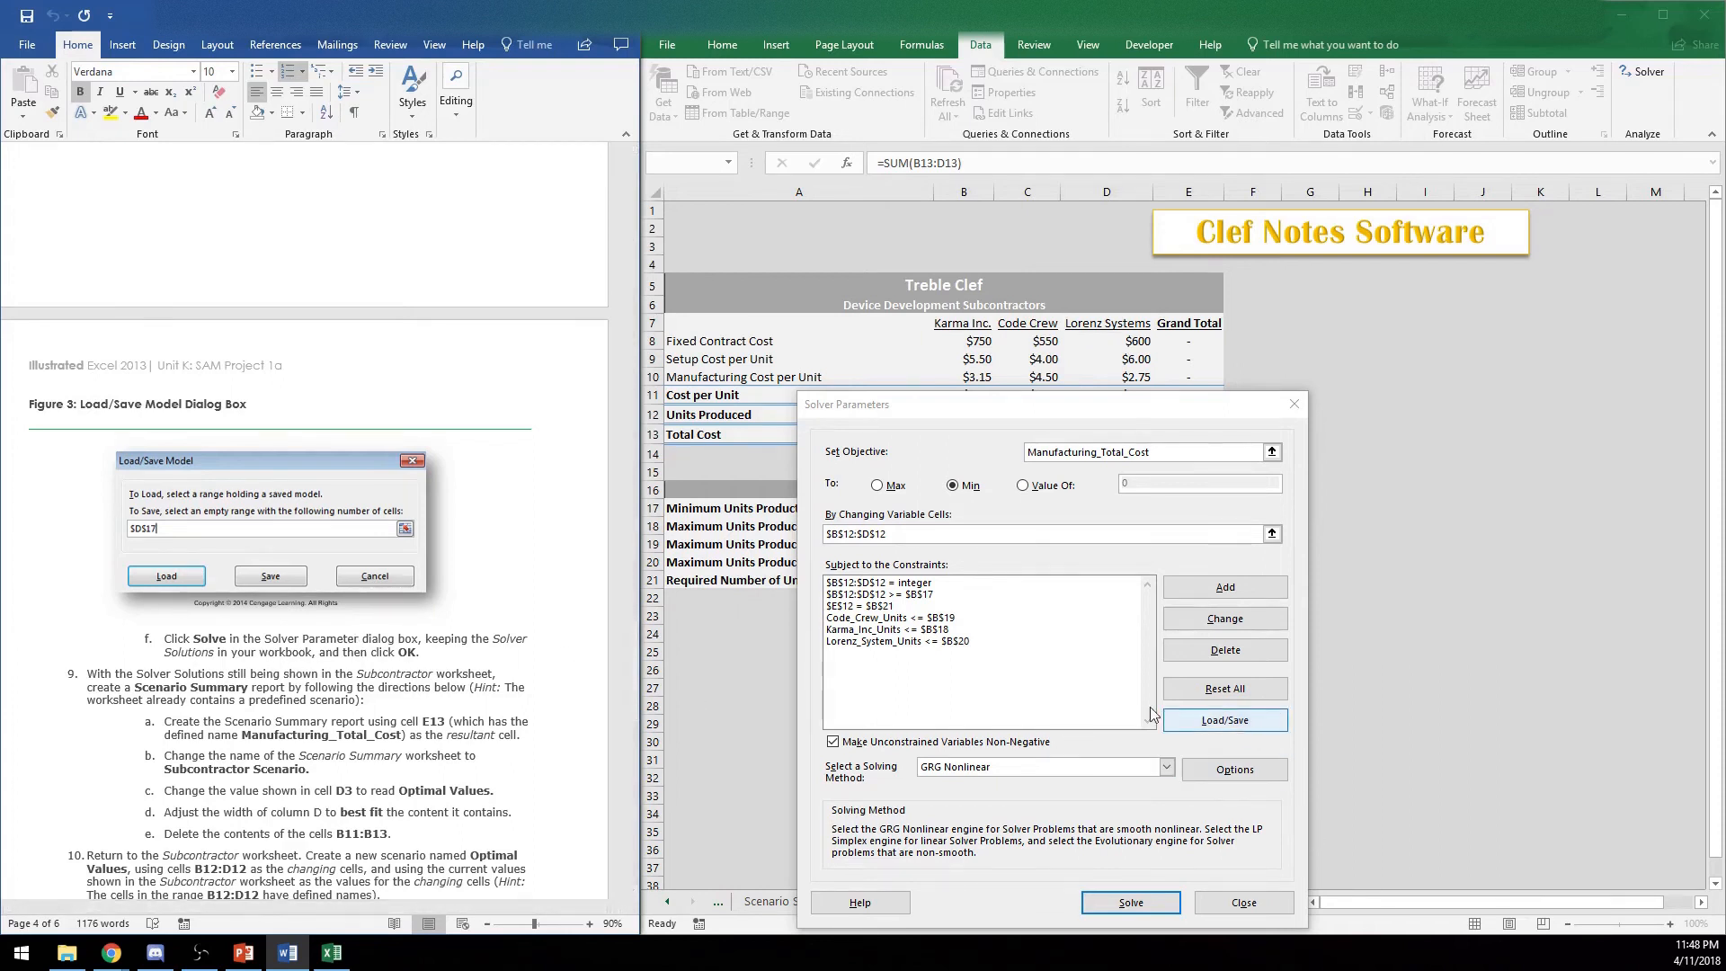
scroll(1223, 737, down, 1)
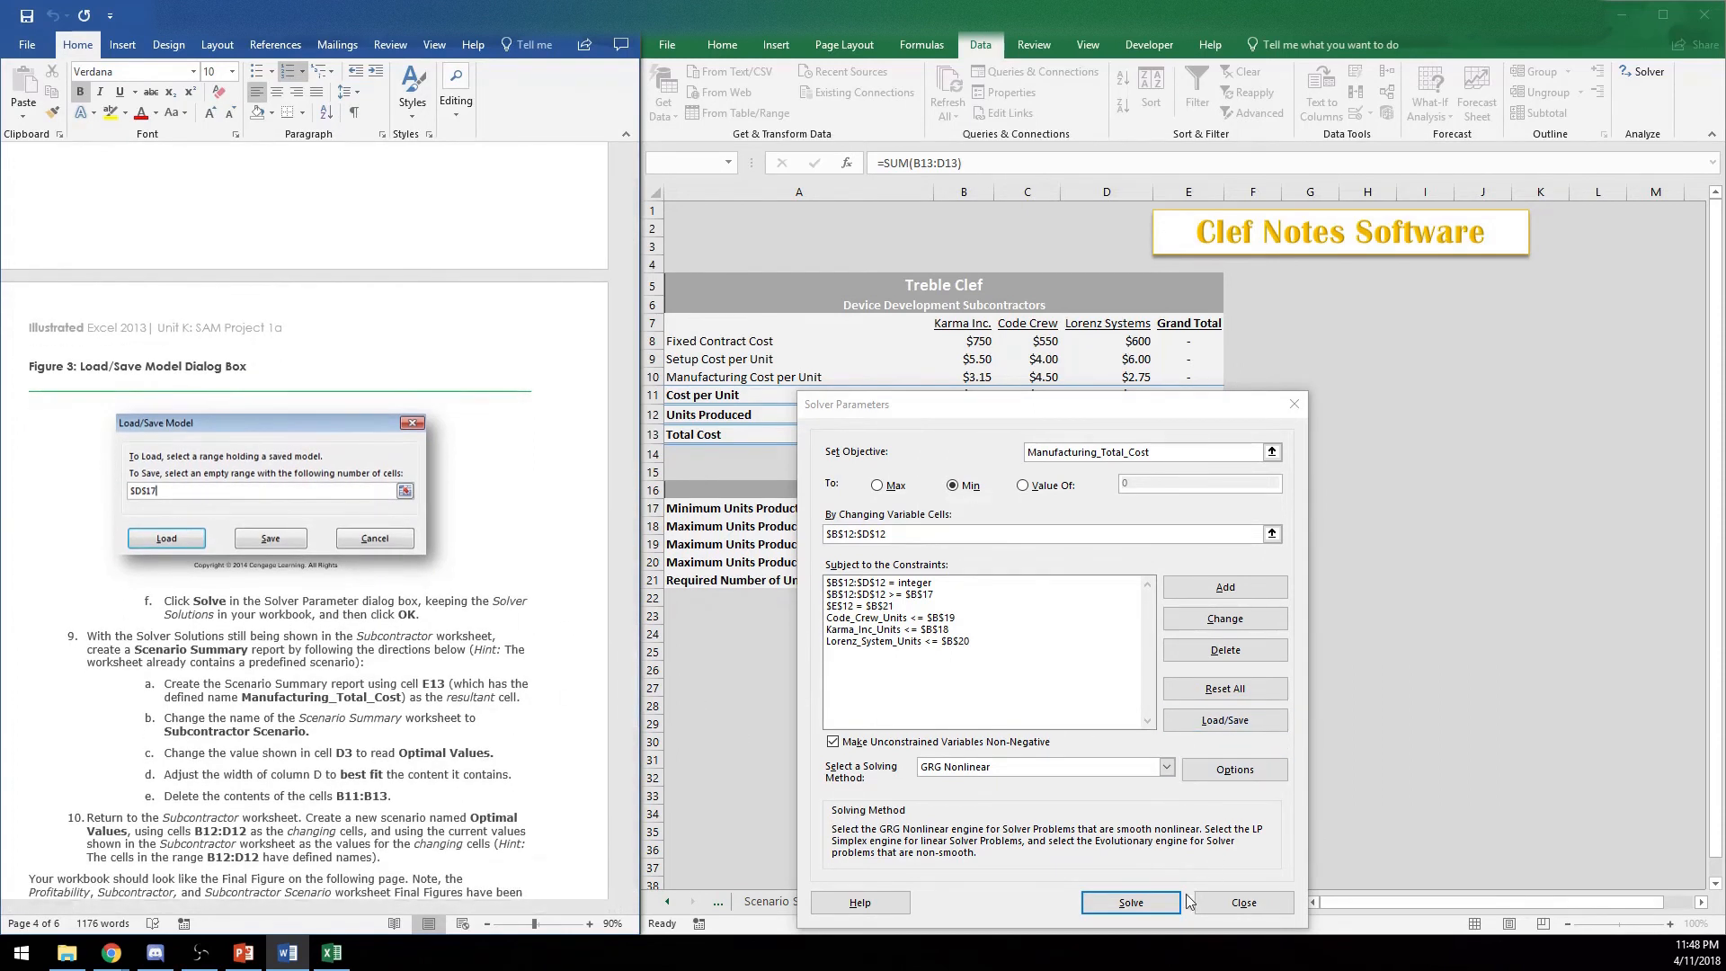
click(1140, 904)
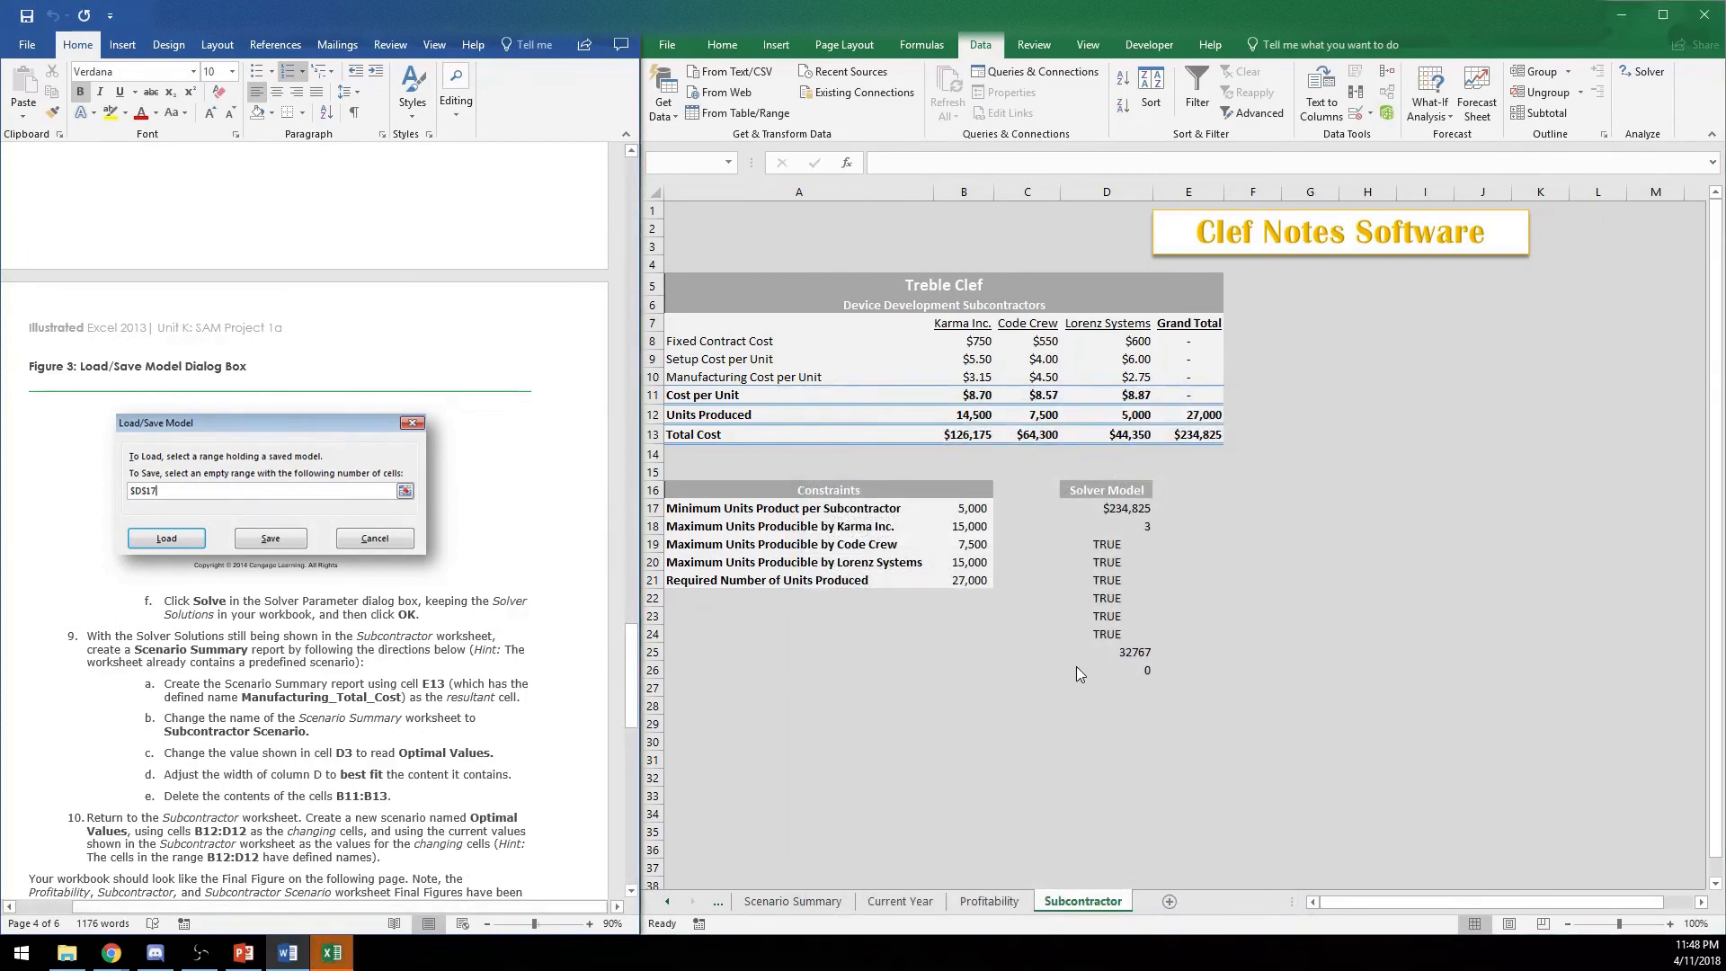
scroll(472, 629, down, 1)
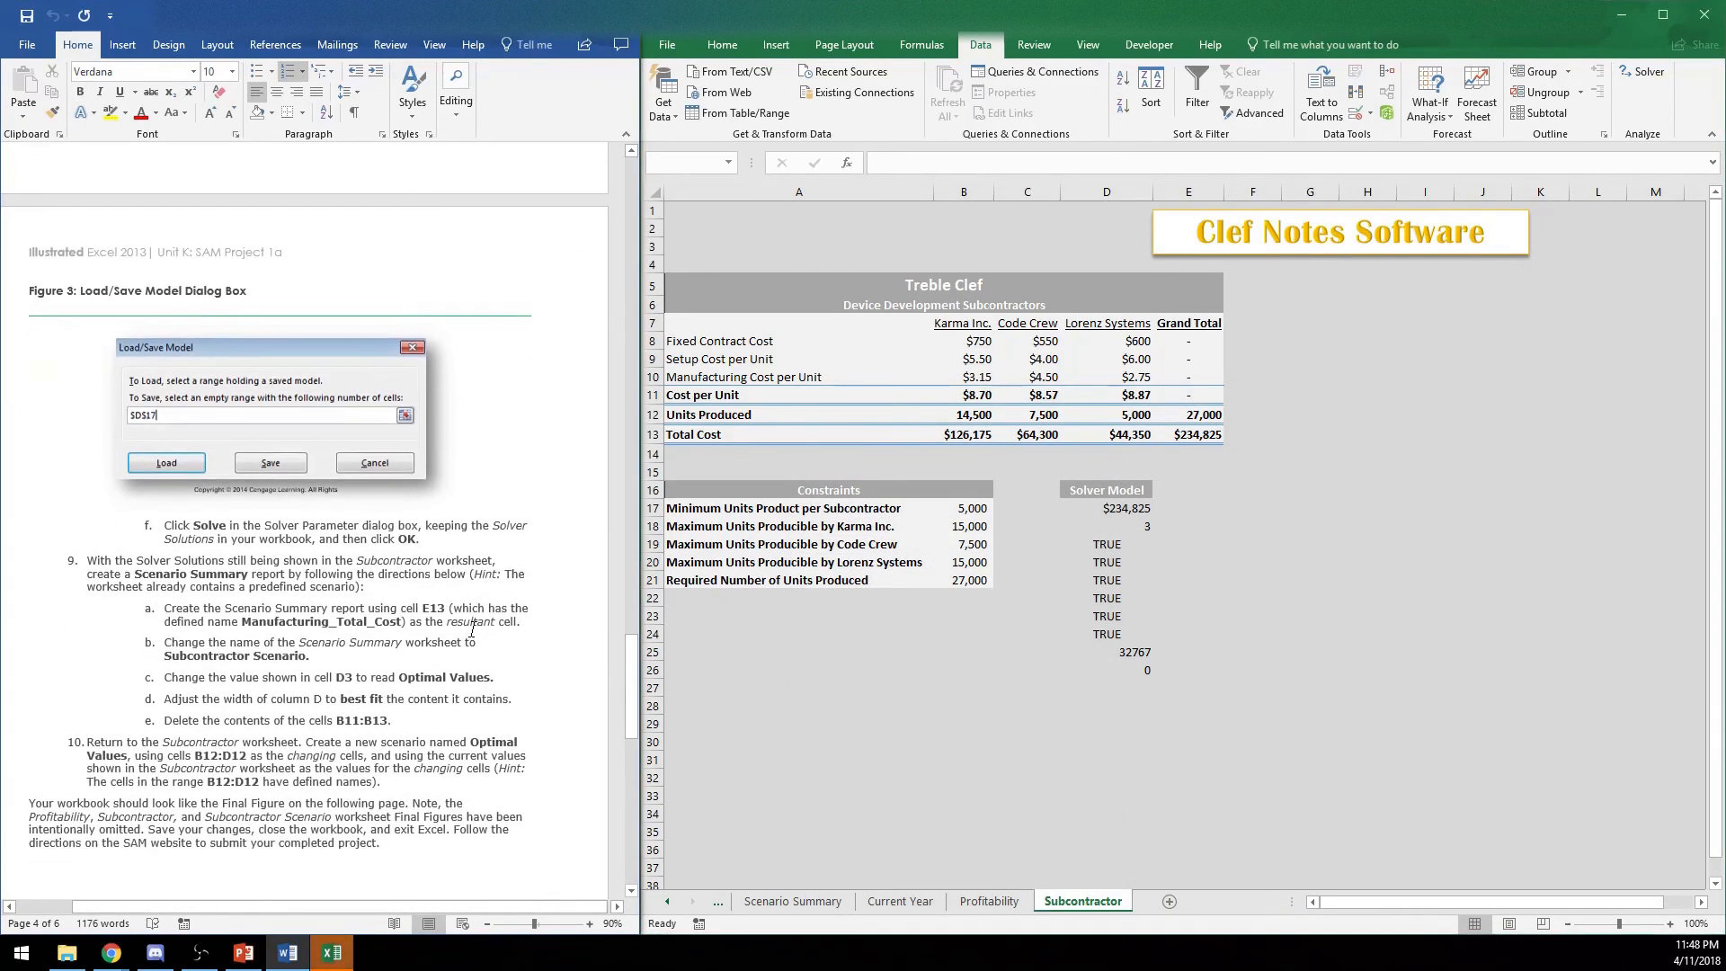
click(976, 514)
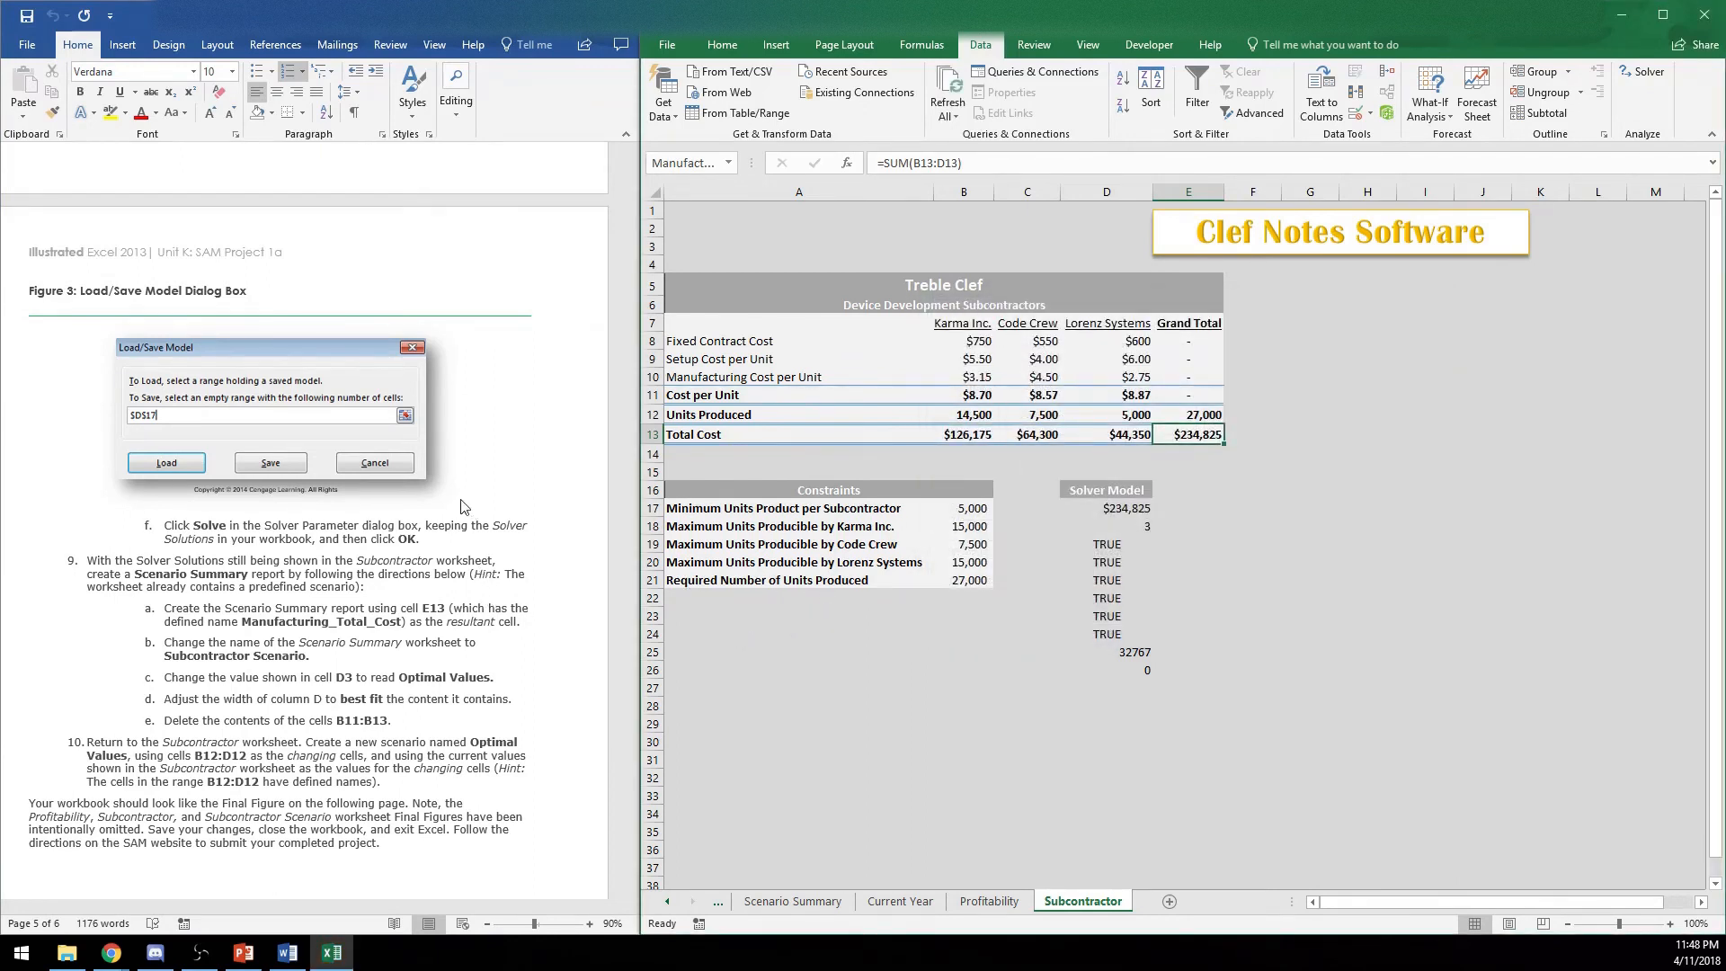
Create a Scenario Summary report from the Subcontractor worksheet's scenarios, using D17 as the result cell
click(1101, 614)
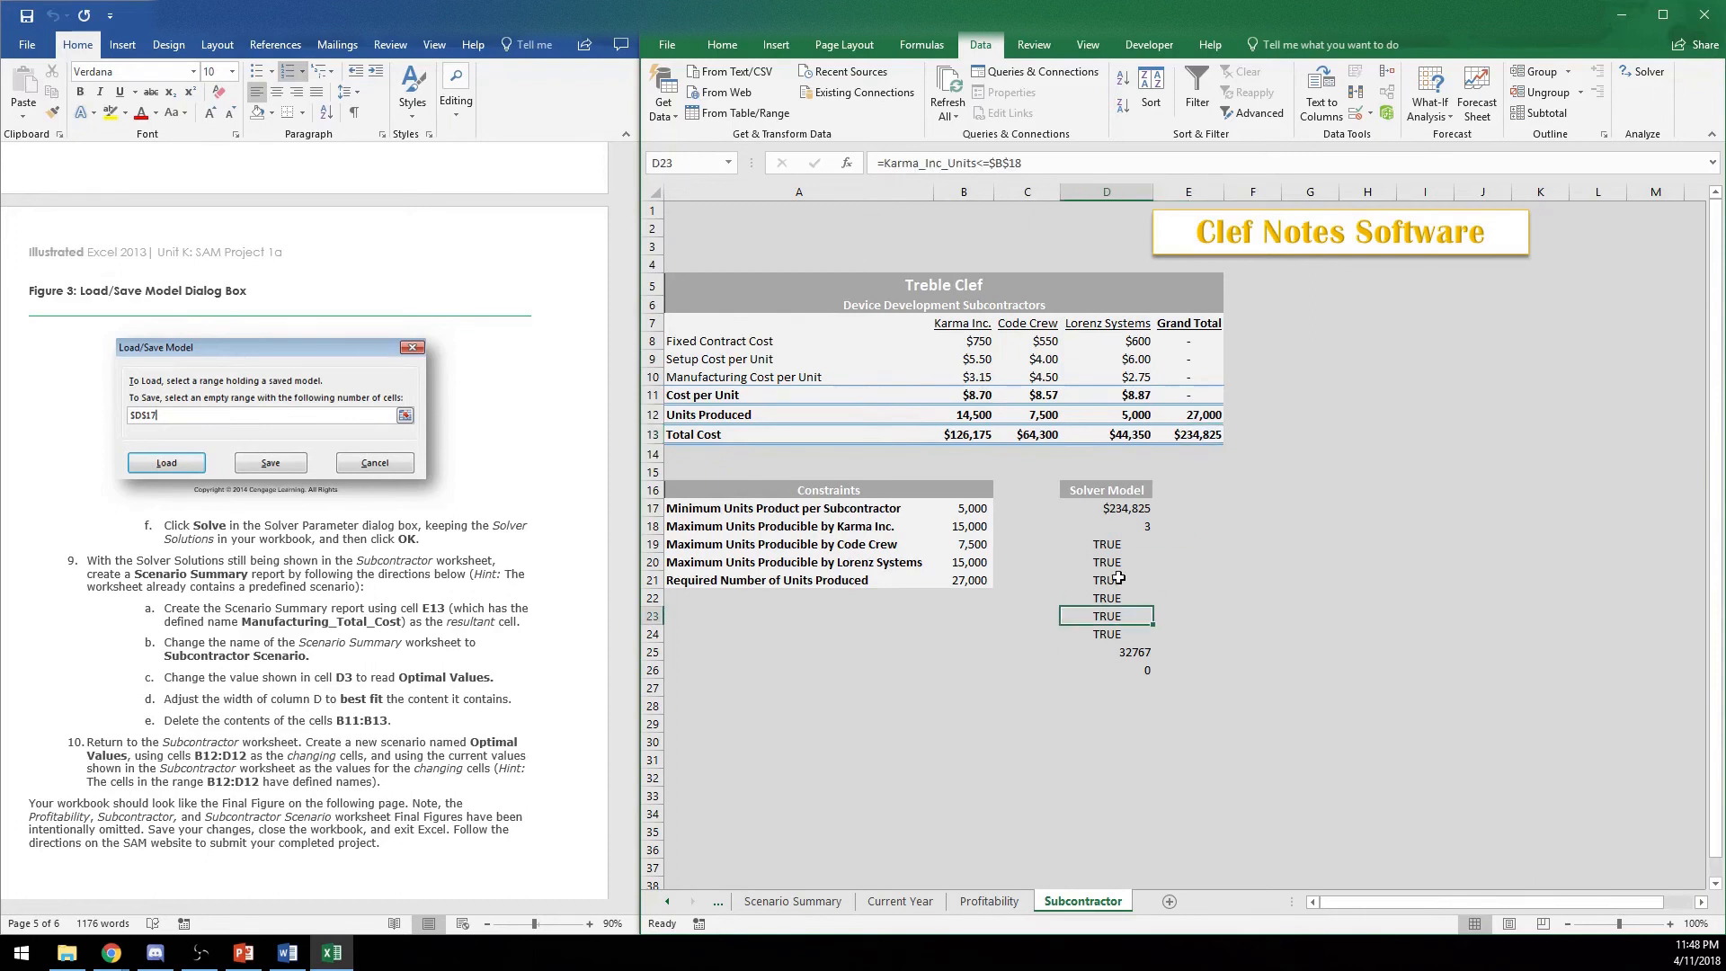
click(1434, 111)
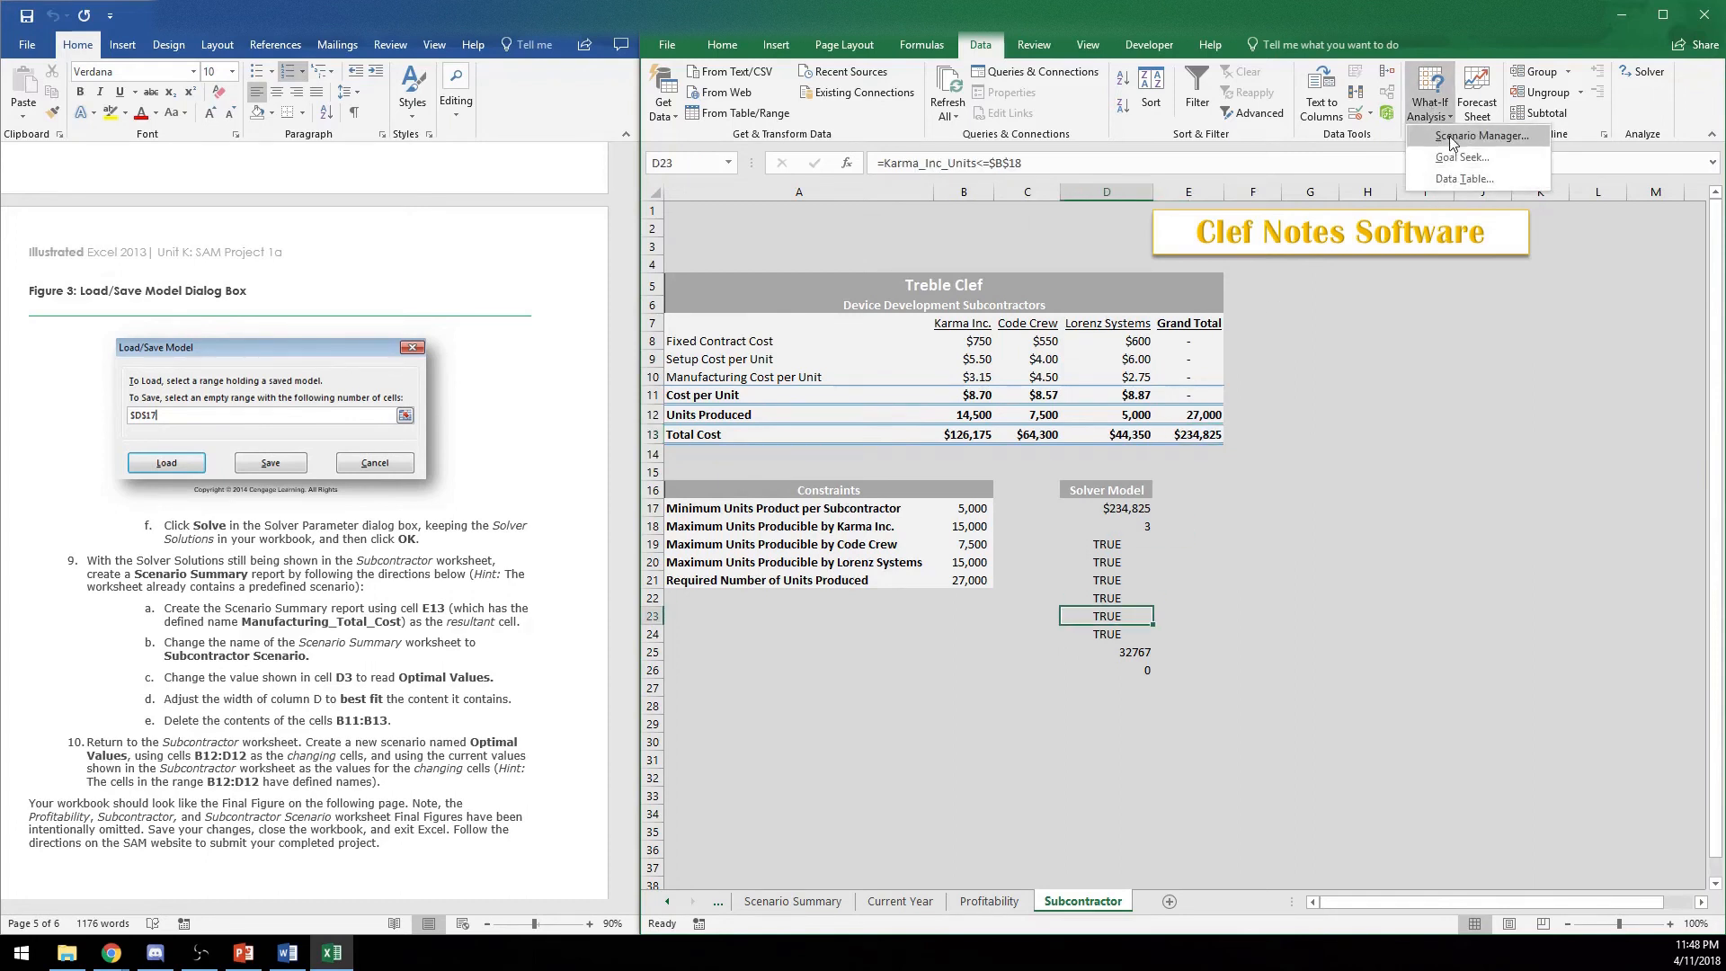
click(1454, 140)
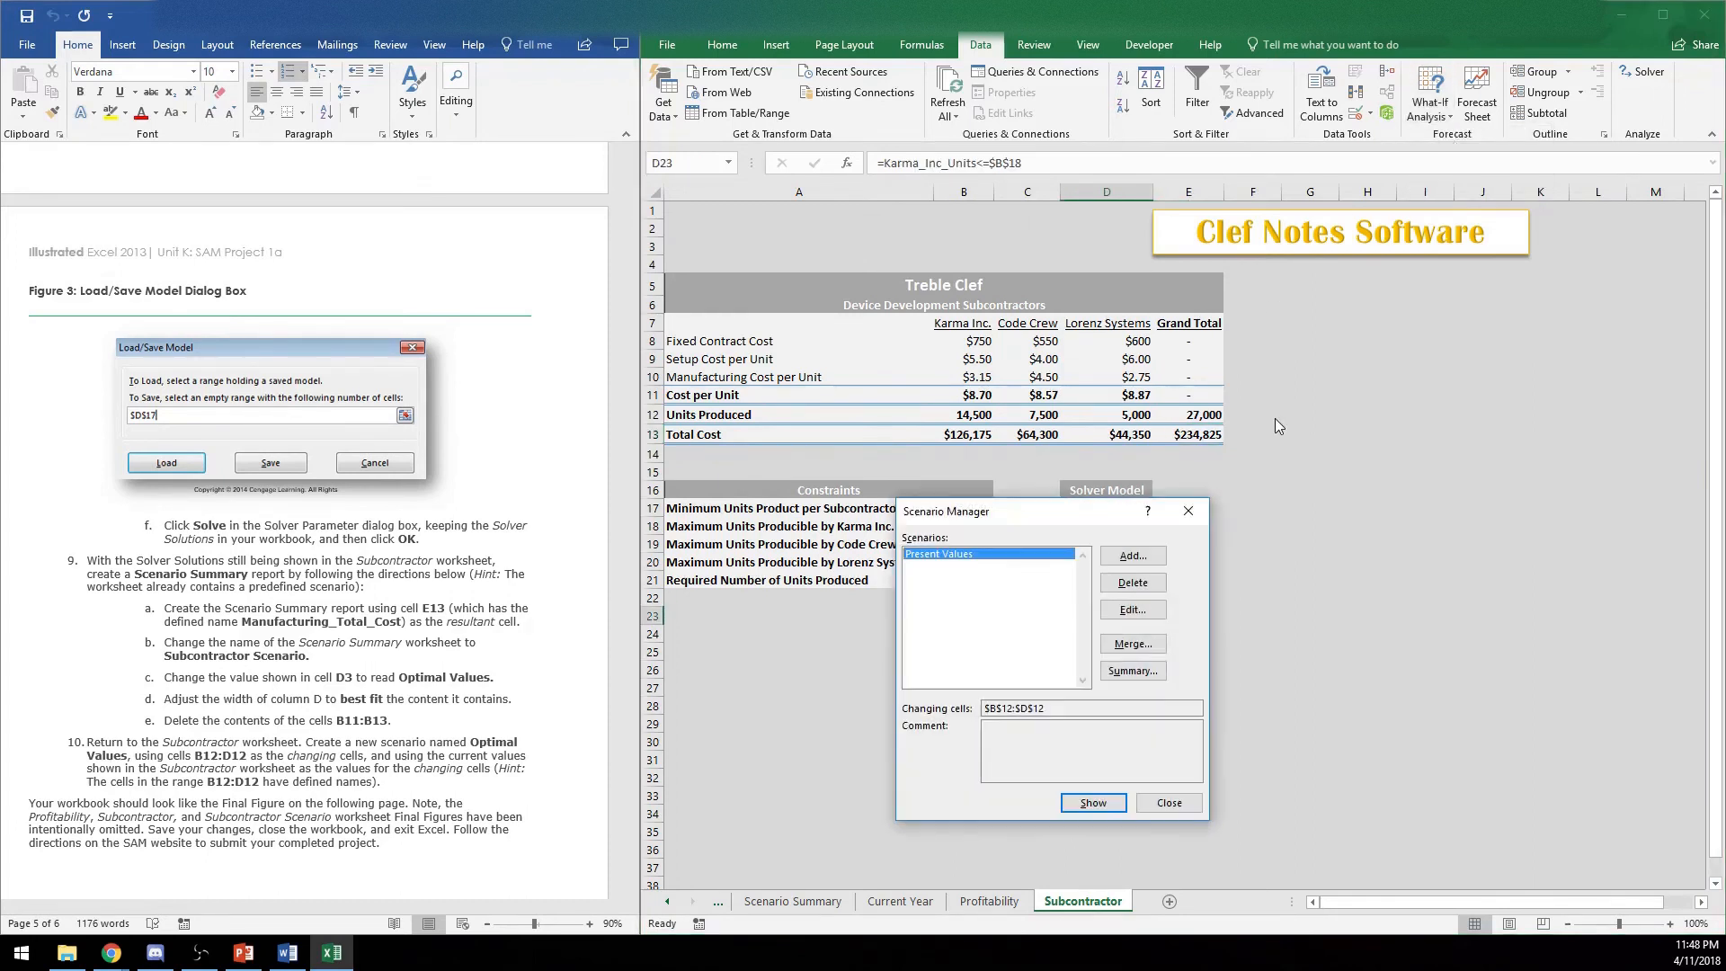
click(1132, 670)
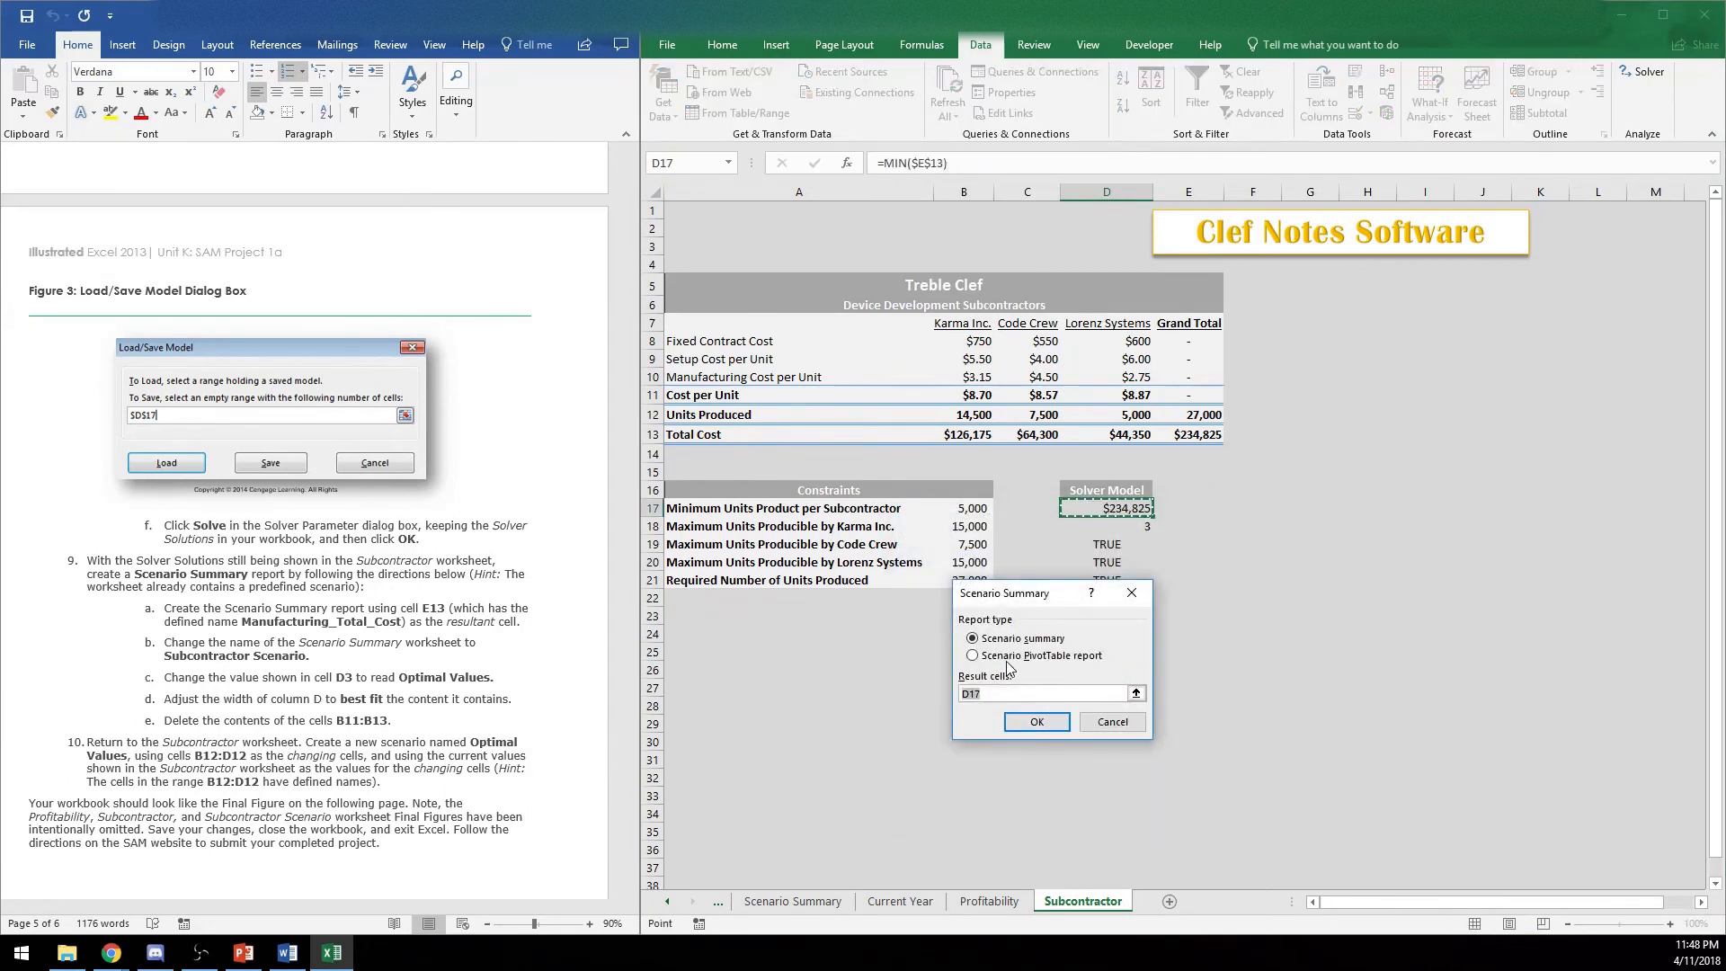
click(1037, 721)
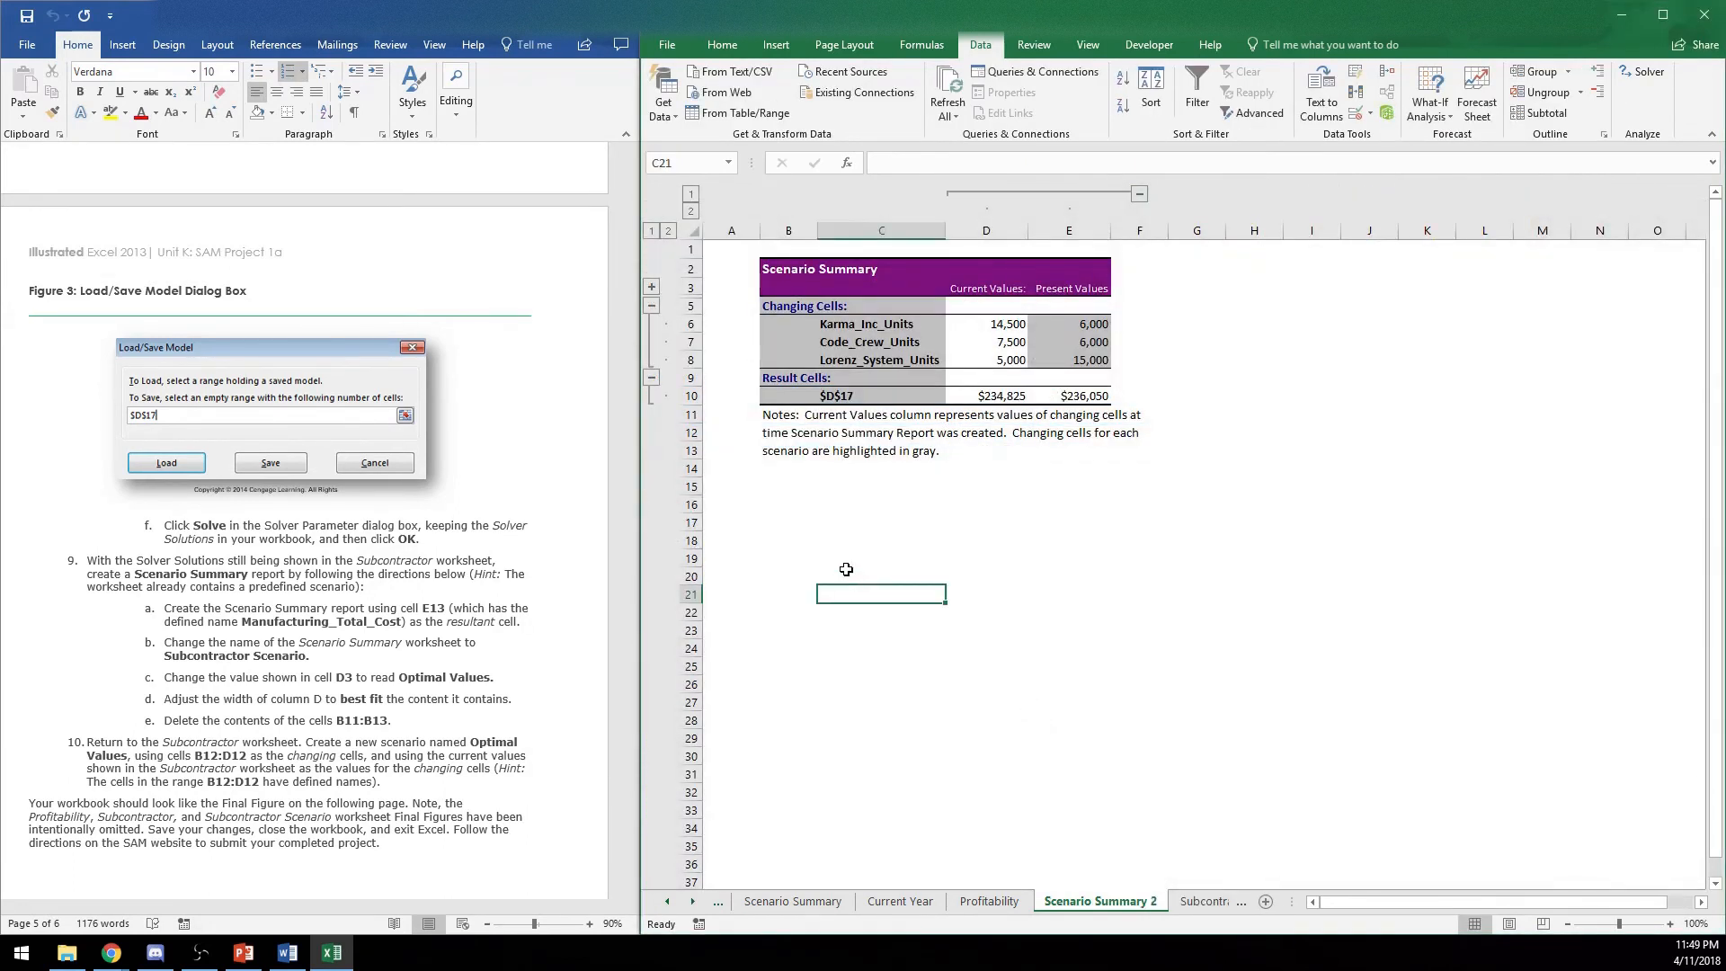
Rename the new scenario summary worksheet as Subcontractor Scenario
click(783, 279)
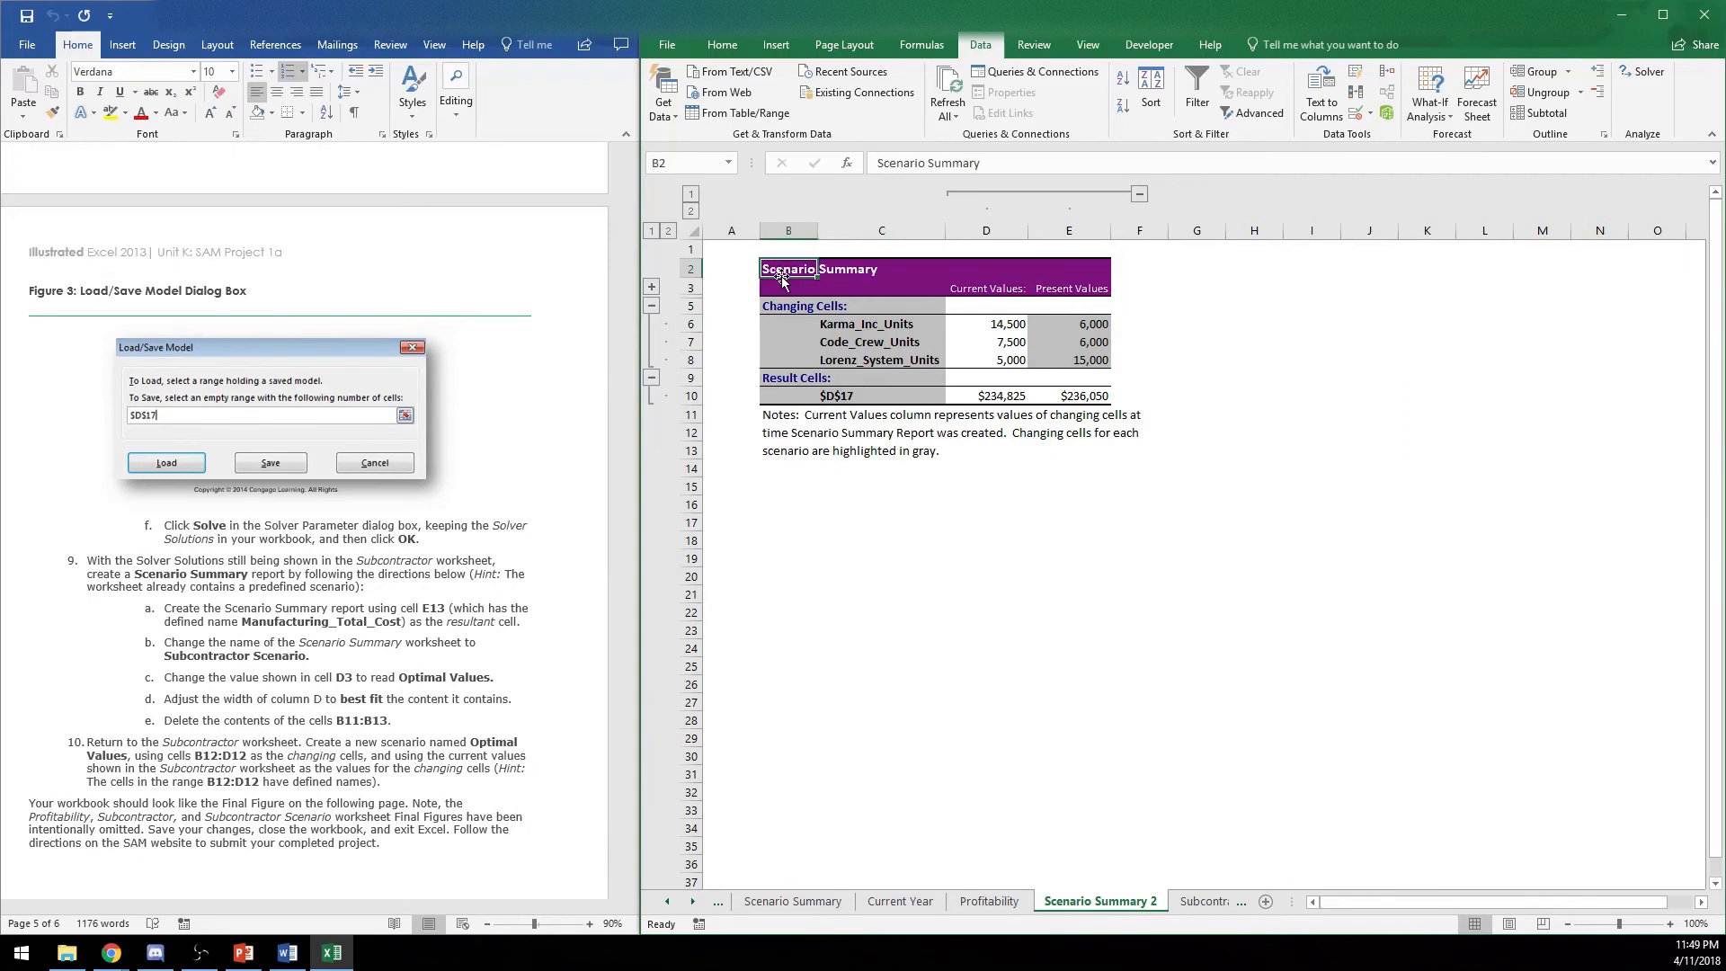
right_click(1106, 897)
click(1125, 727)
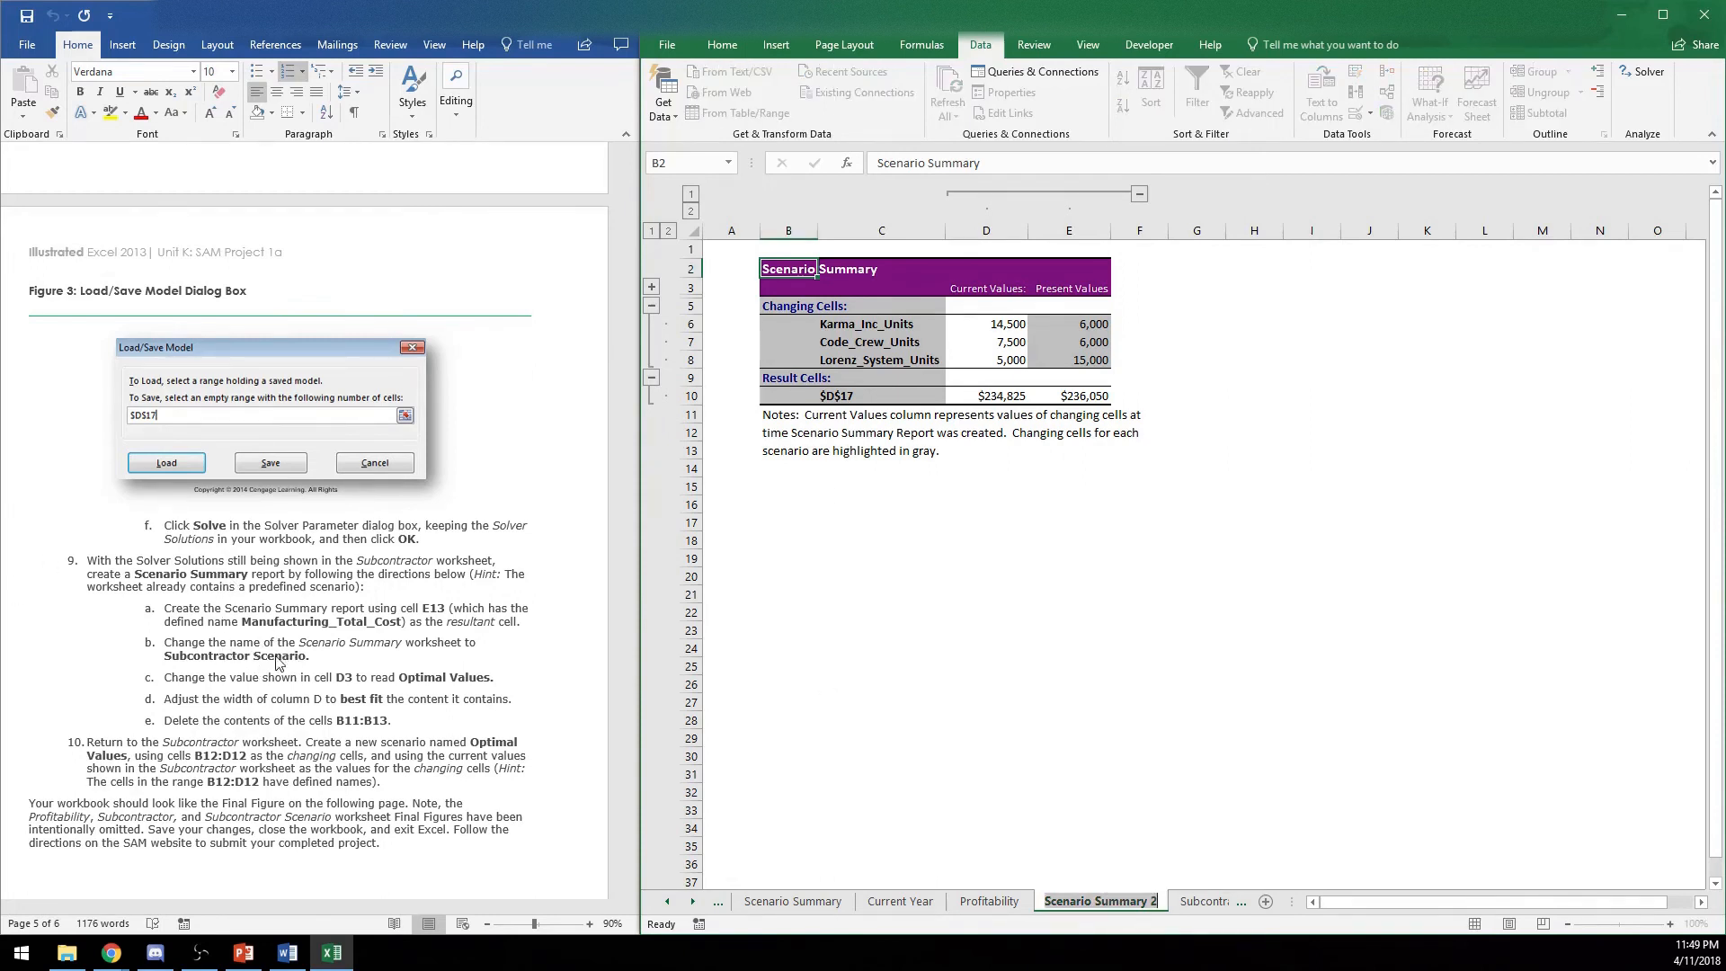
text(Su)
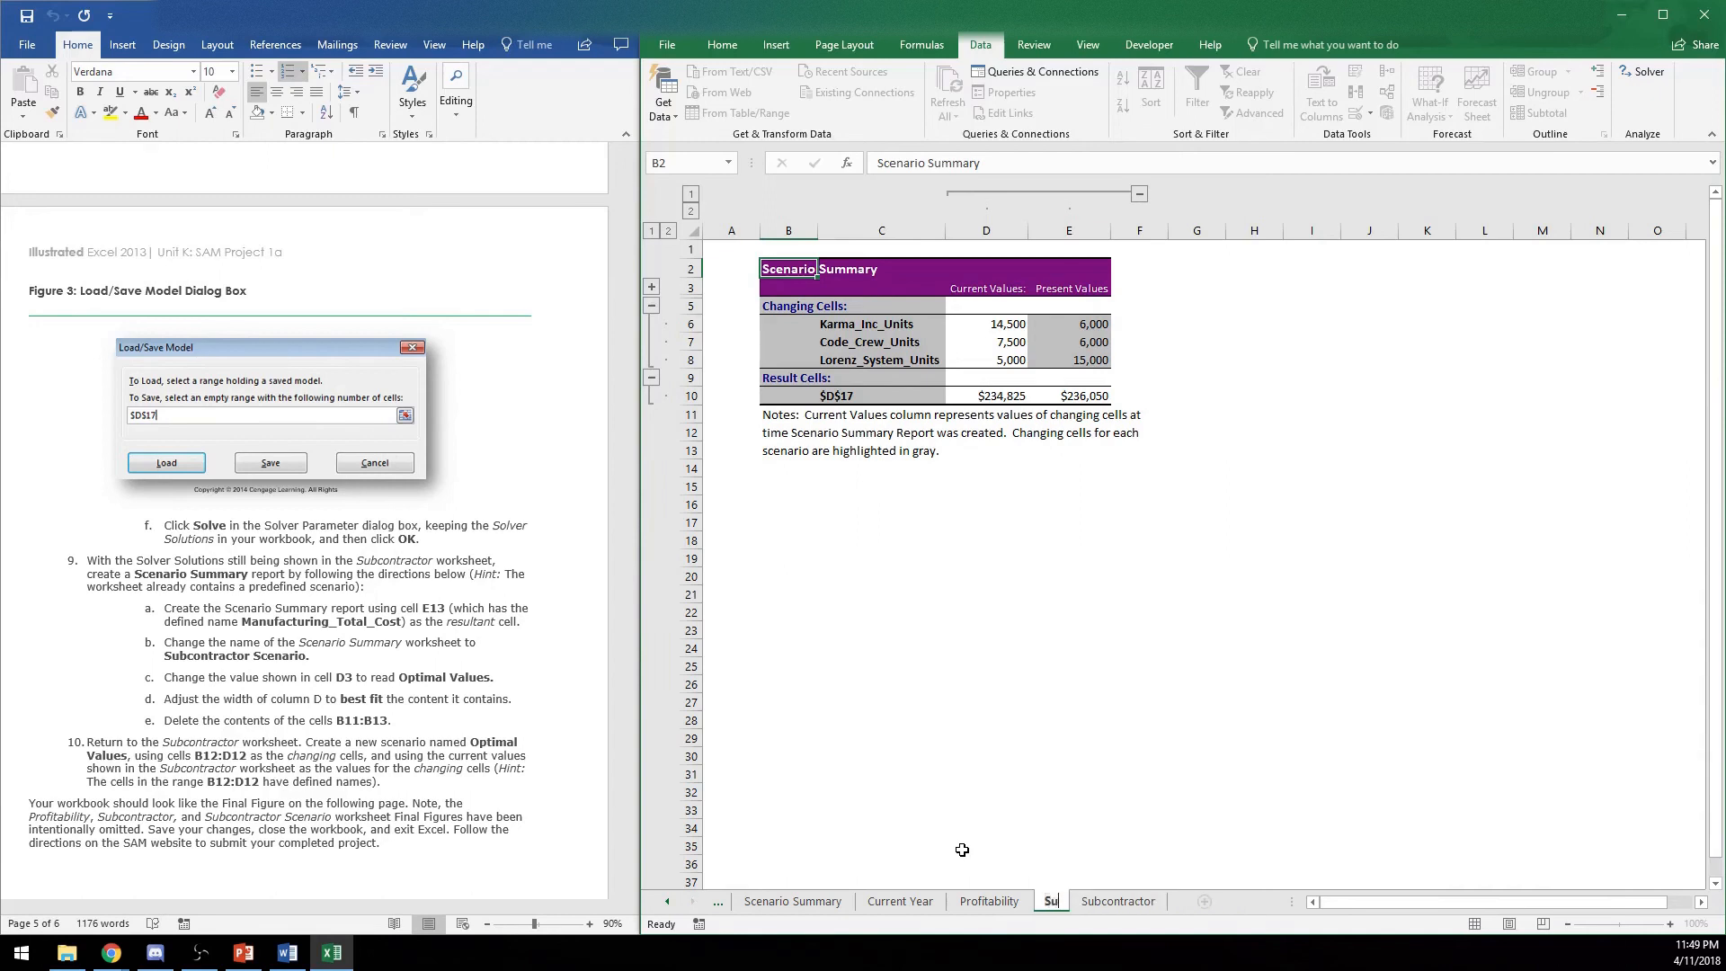
text(bcontractor Scenario)
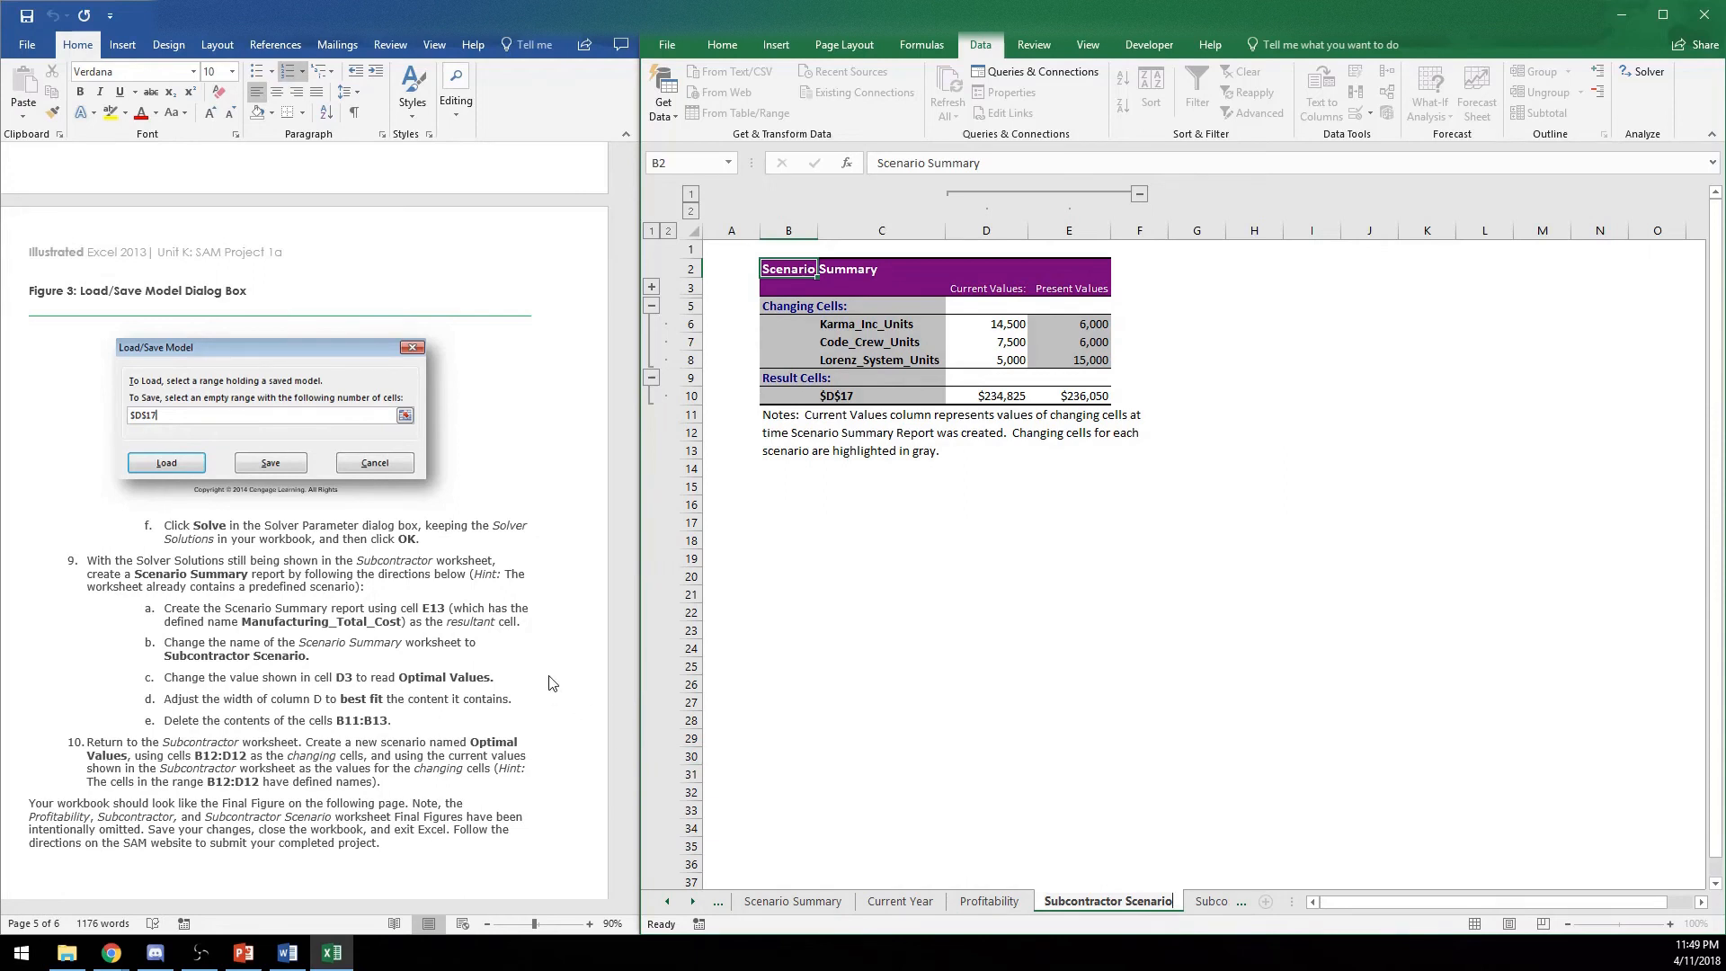
click(955, 667)
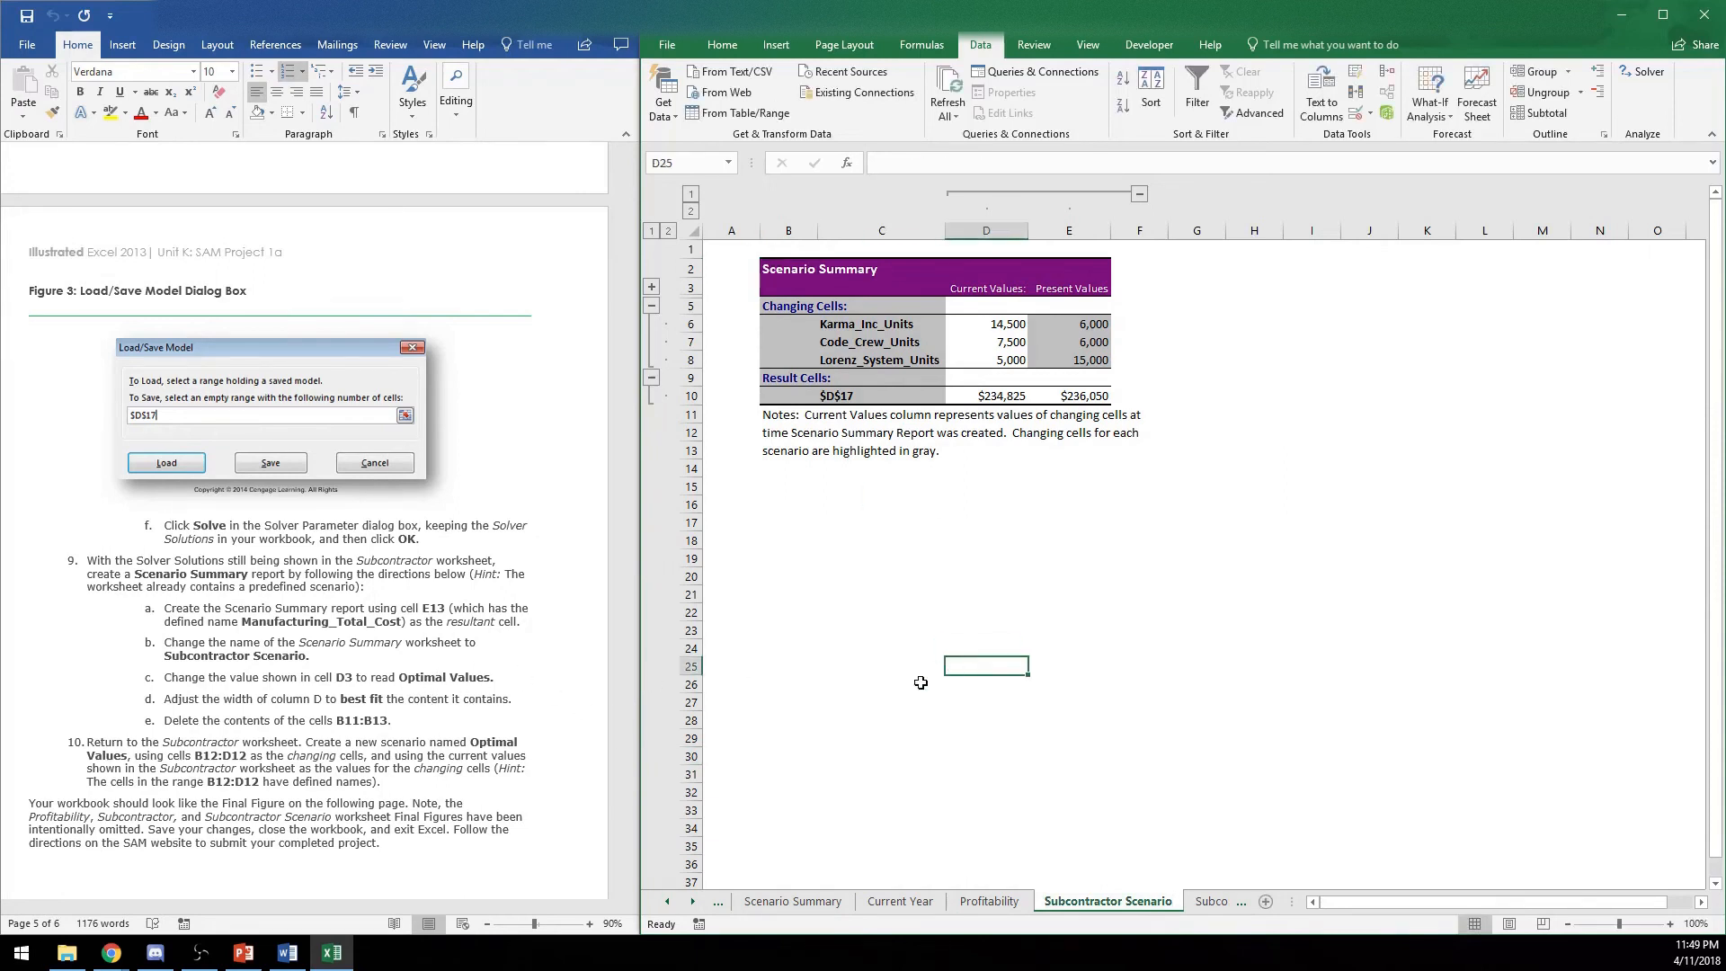
Change the heading in cell D3 of the scenario summary to Optimal Values
click(962, 302)
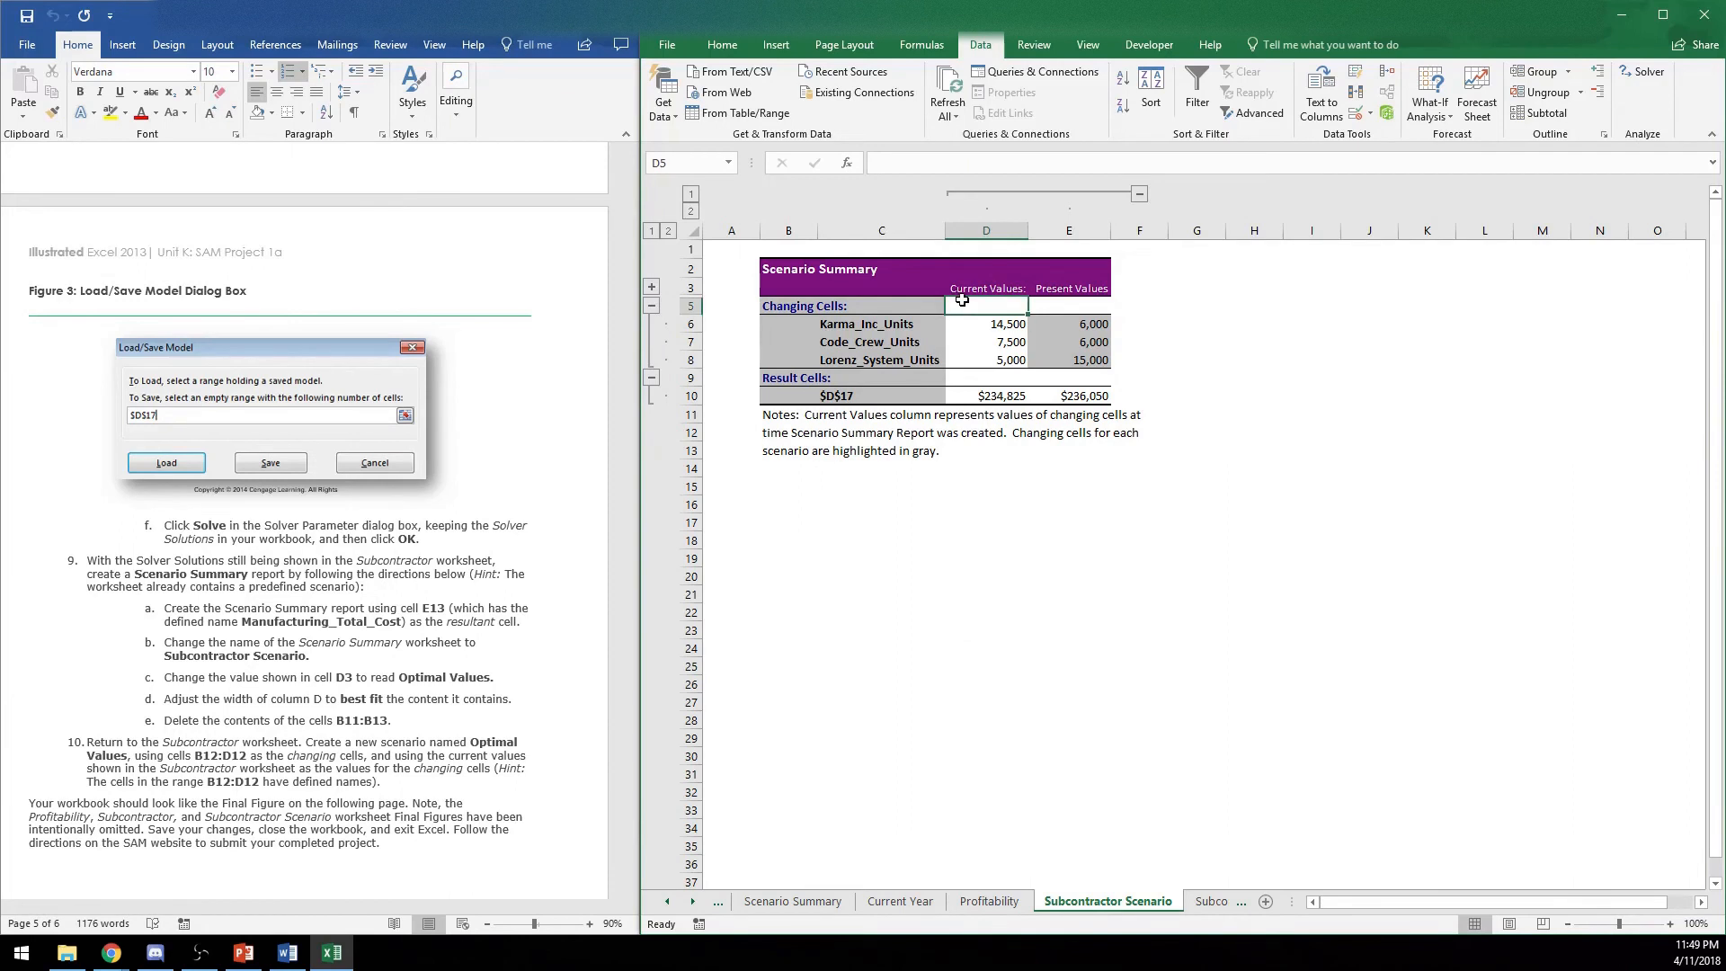
click(976, 289)
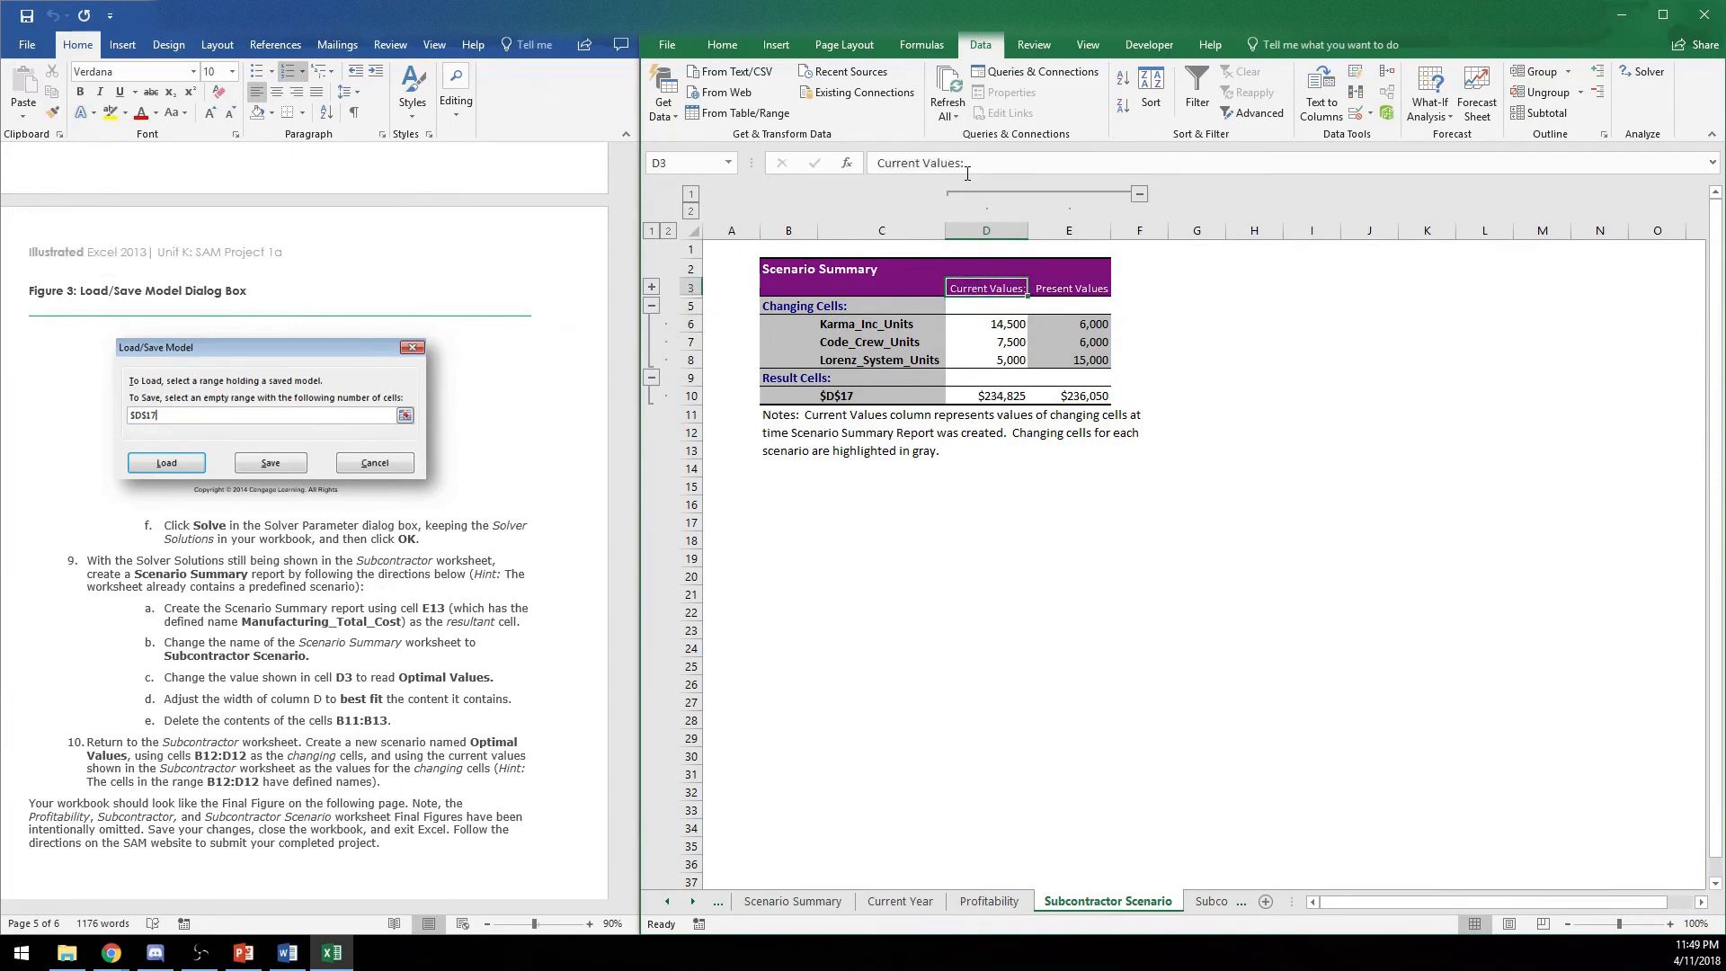
drag(965, 165, 629, 136)
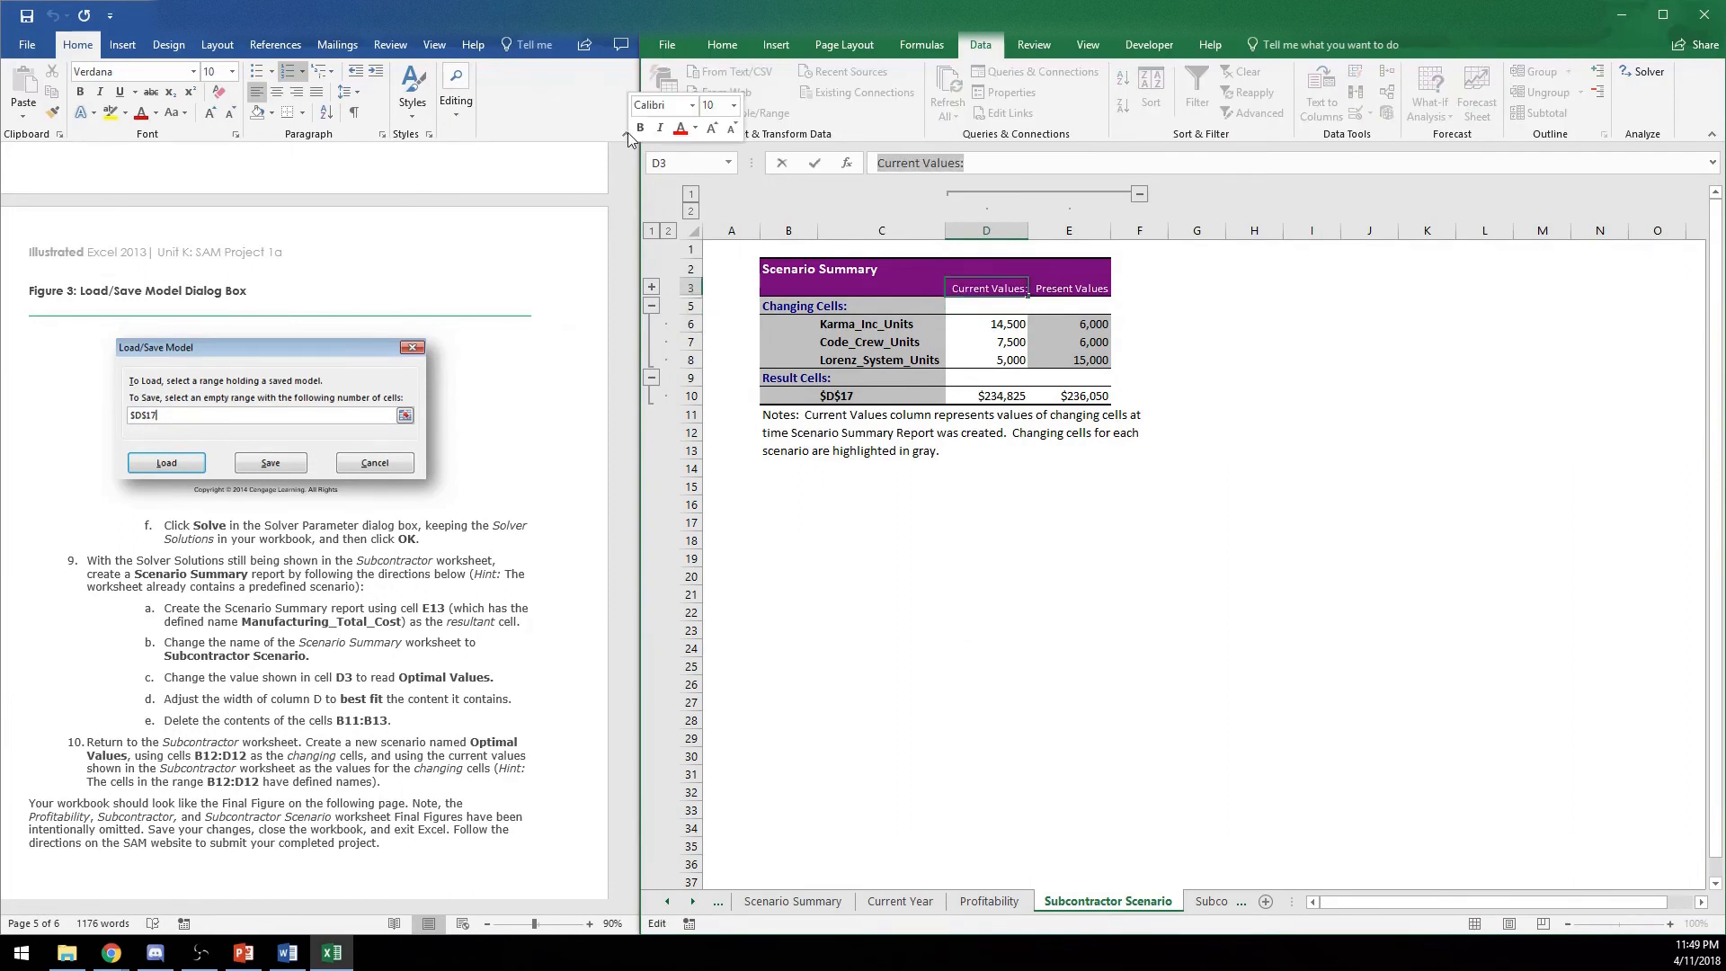
text(Optimal)
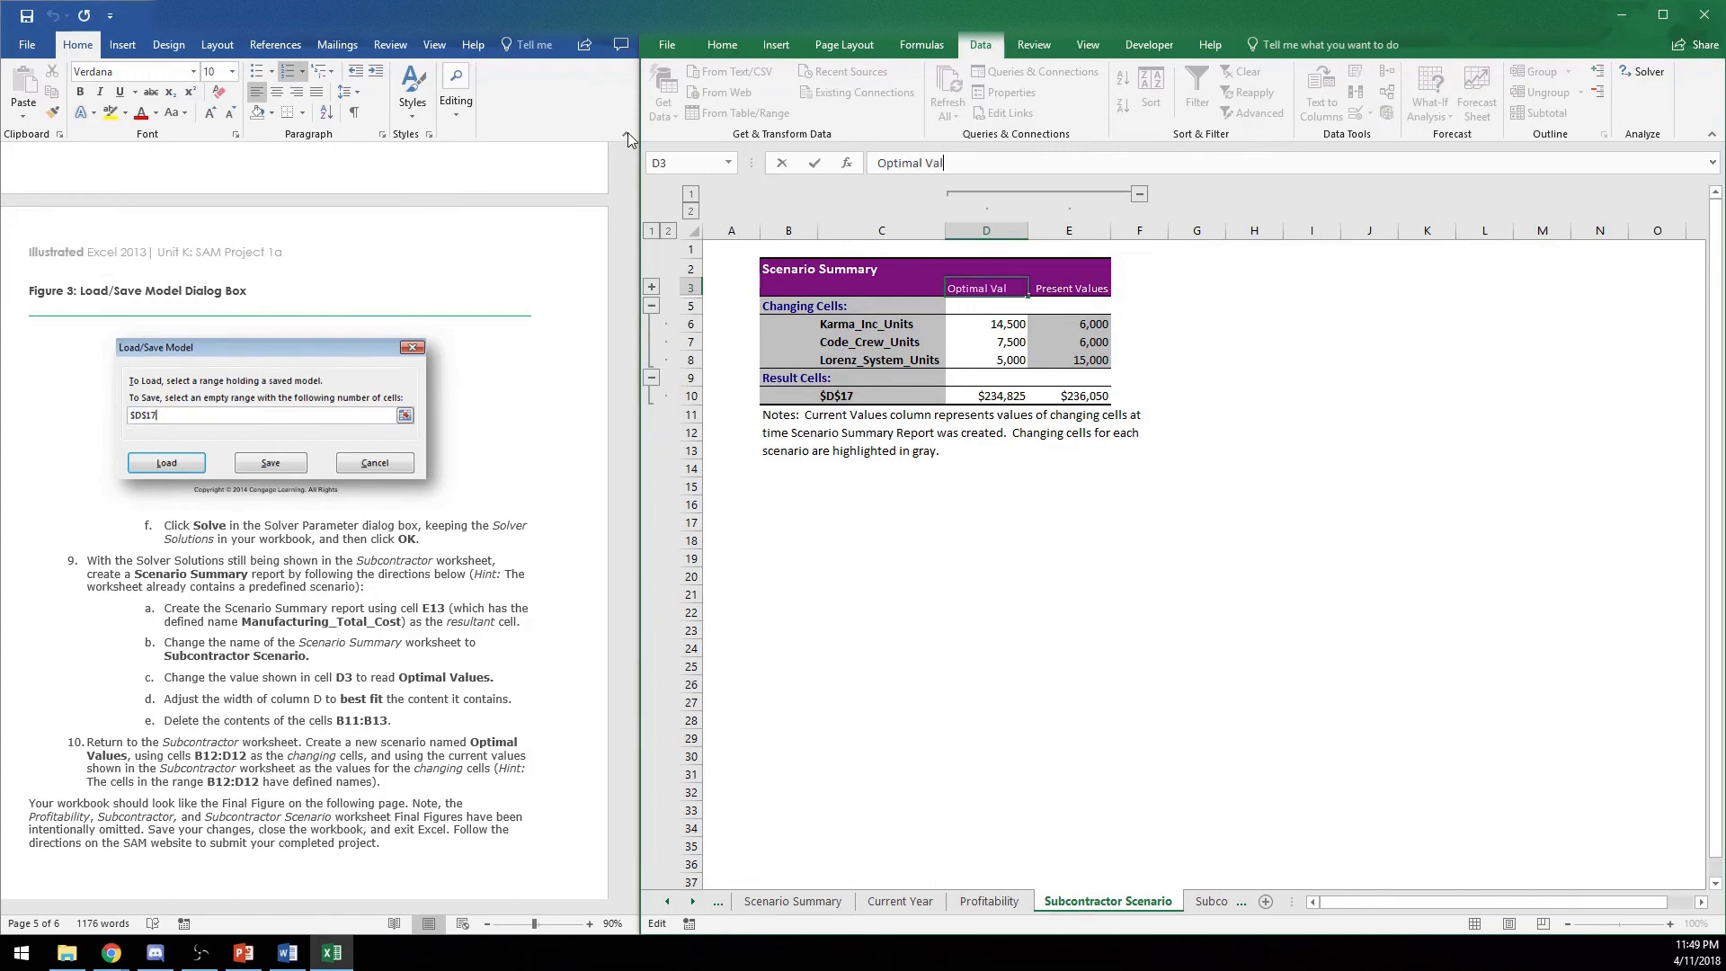
key(Return)
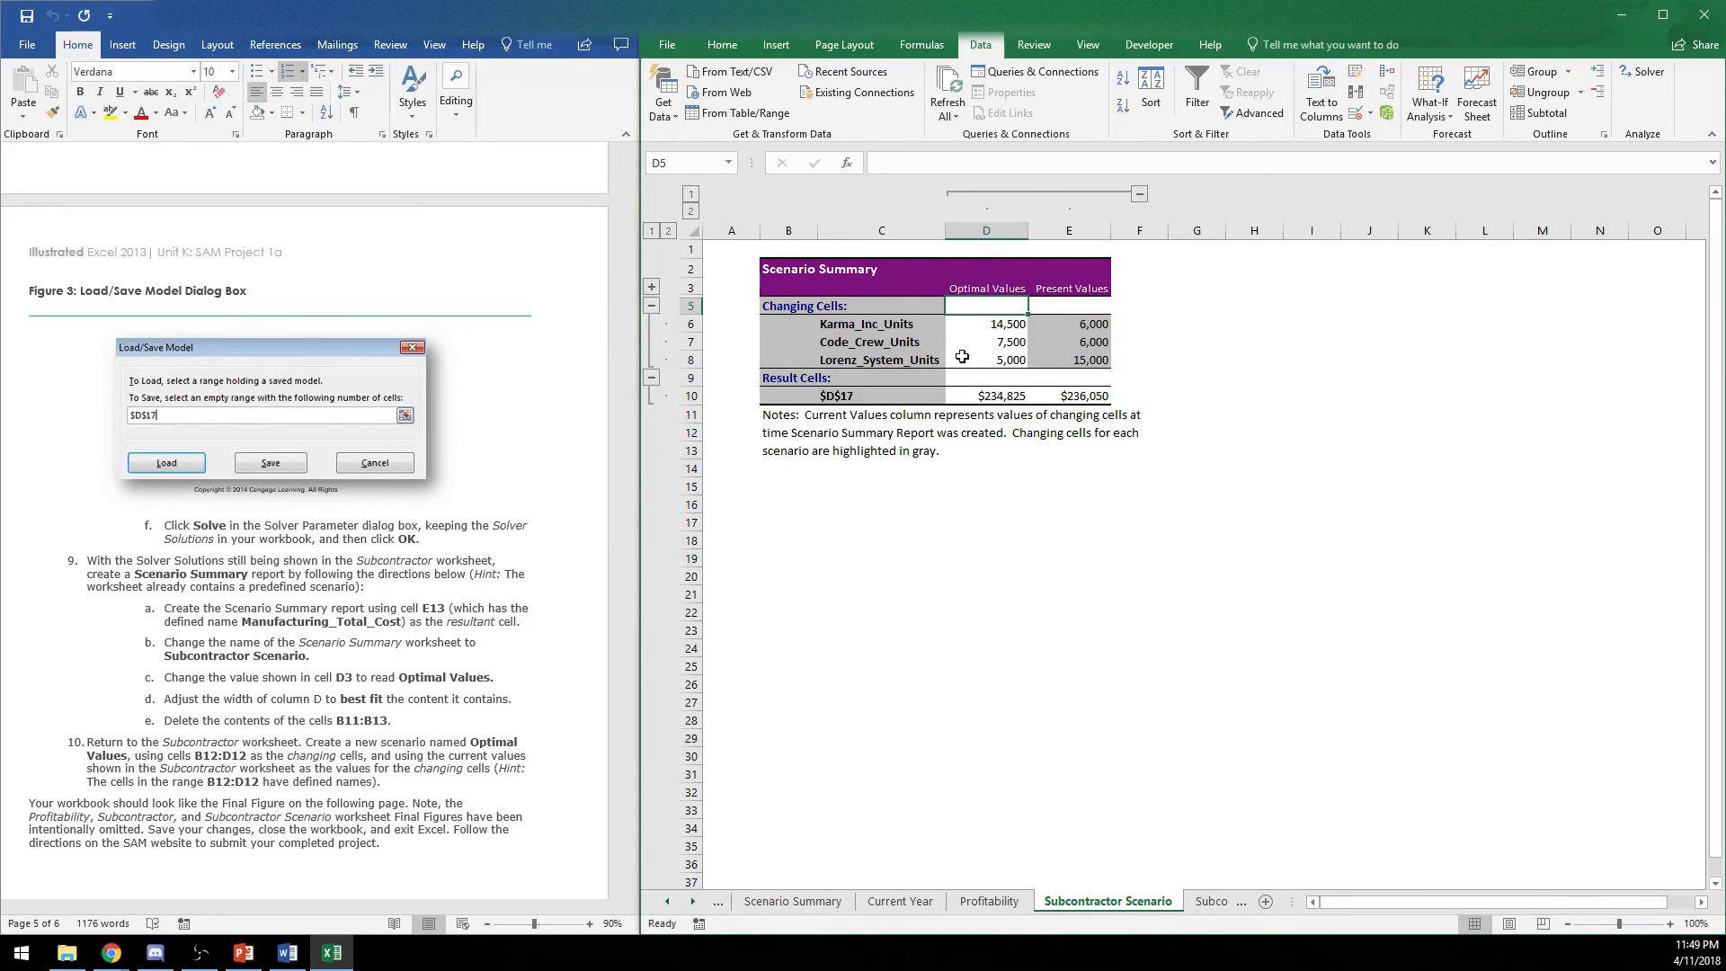
Best-fit the width of column D and delete the notes in cells B11:B13
double_click(1025, 230)
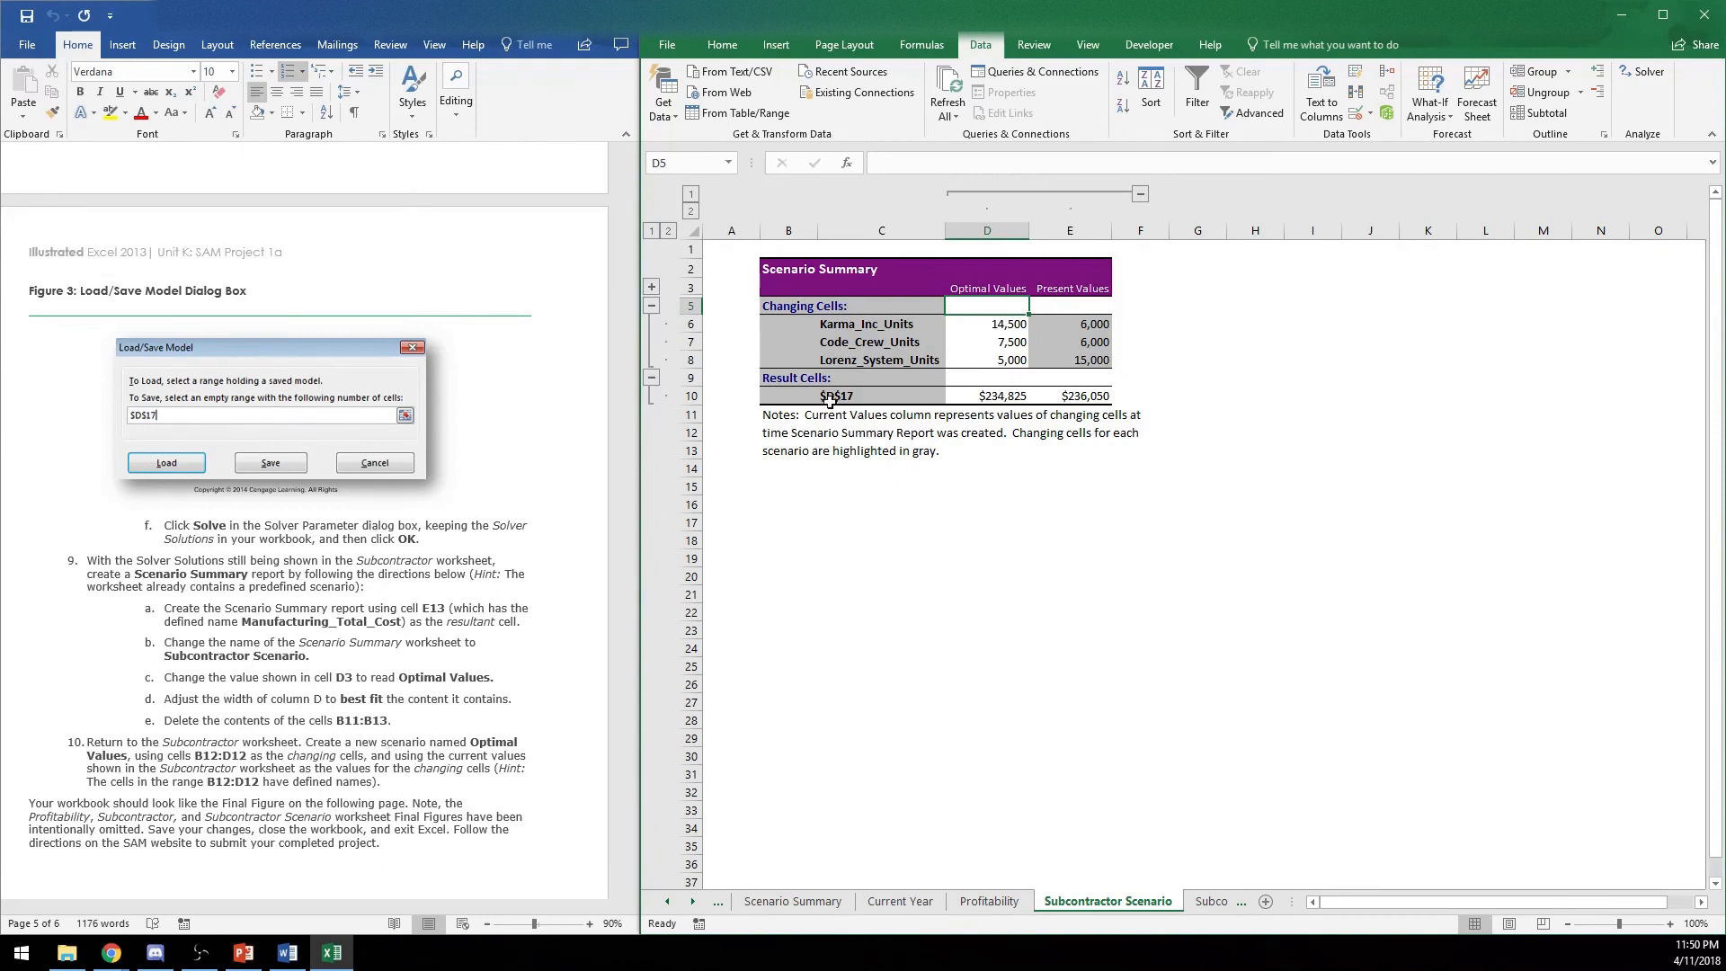
drag(797, 417, 774, 454)
key(Delete)
Return to the Subcontractor worksheet and add a scenario named Optimal Values with B12:D12 as the changing cells
click(551, 537)
scroll(555, 536, down, 5)
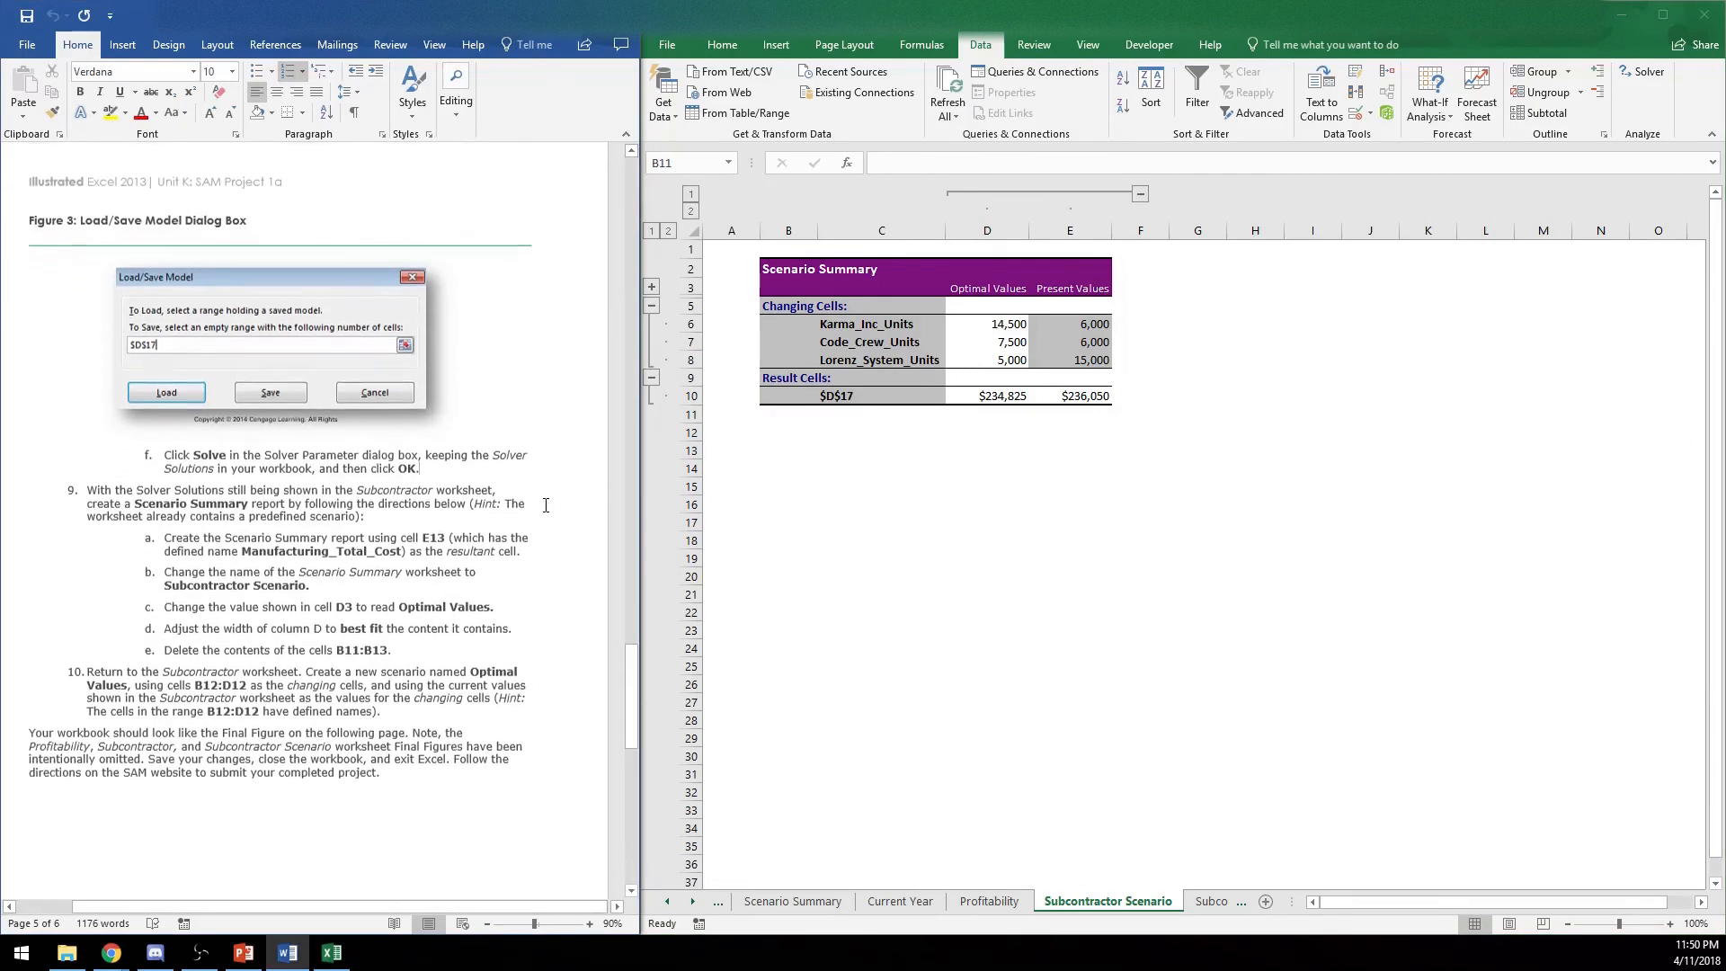
scroll(559, 536, down, 1)
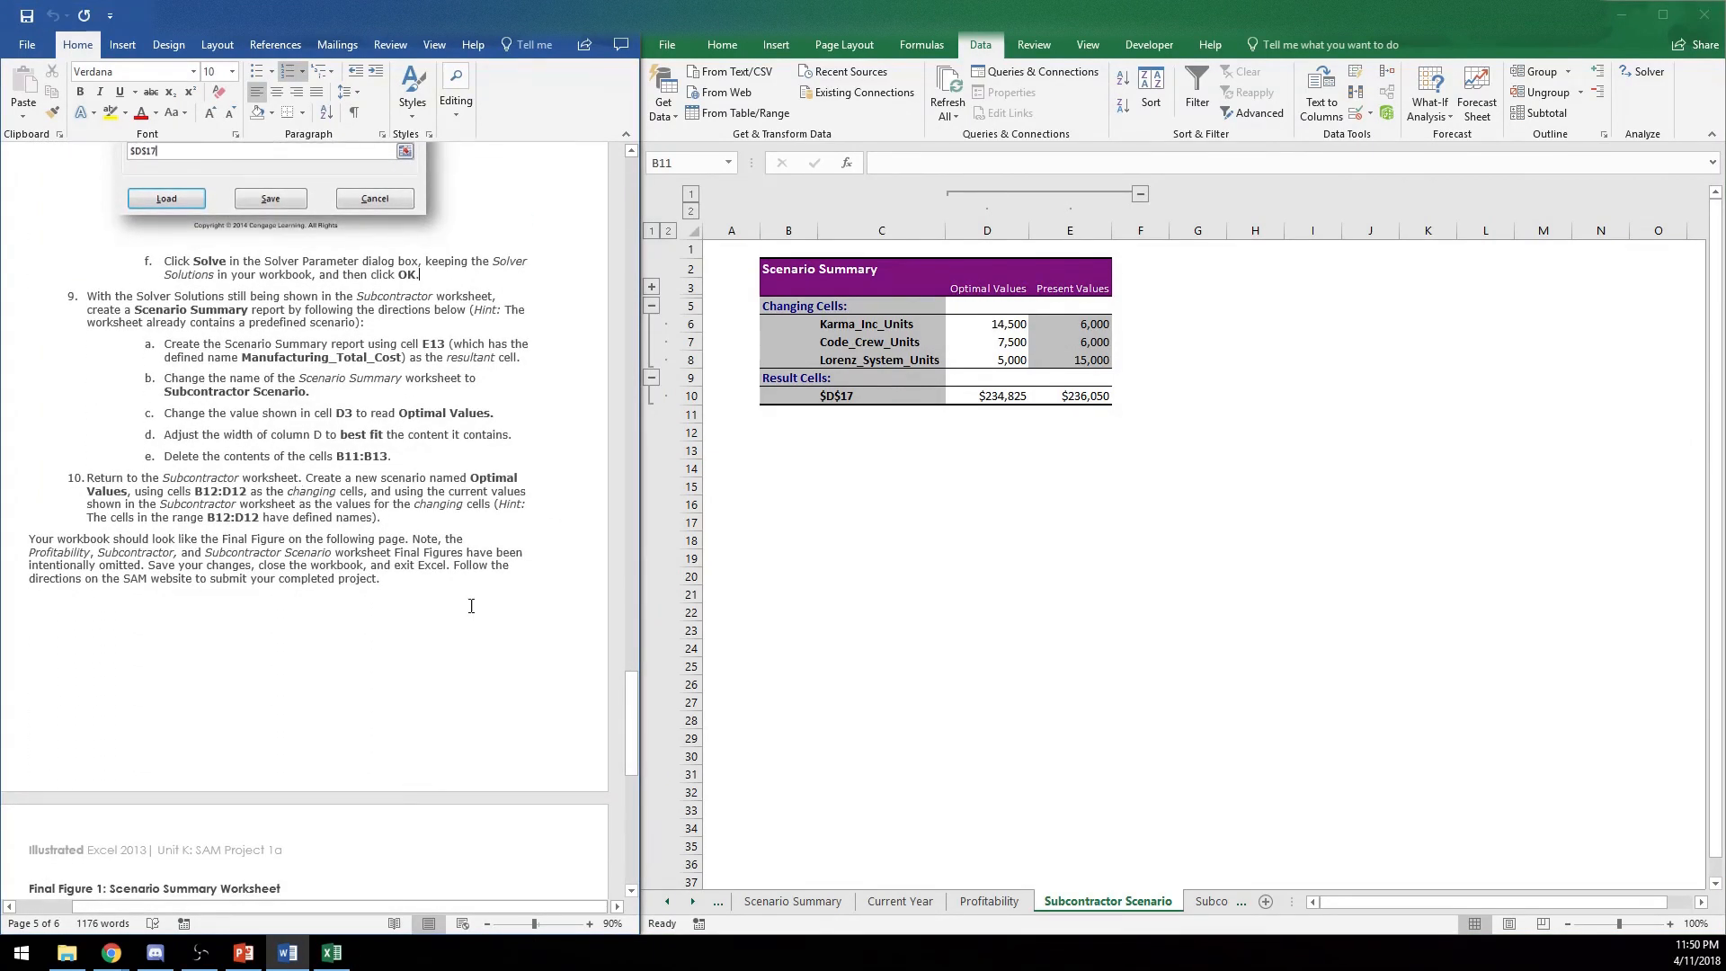
click(1212, 902)
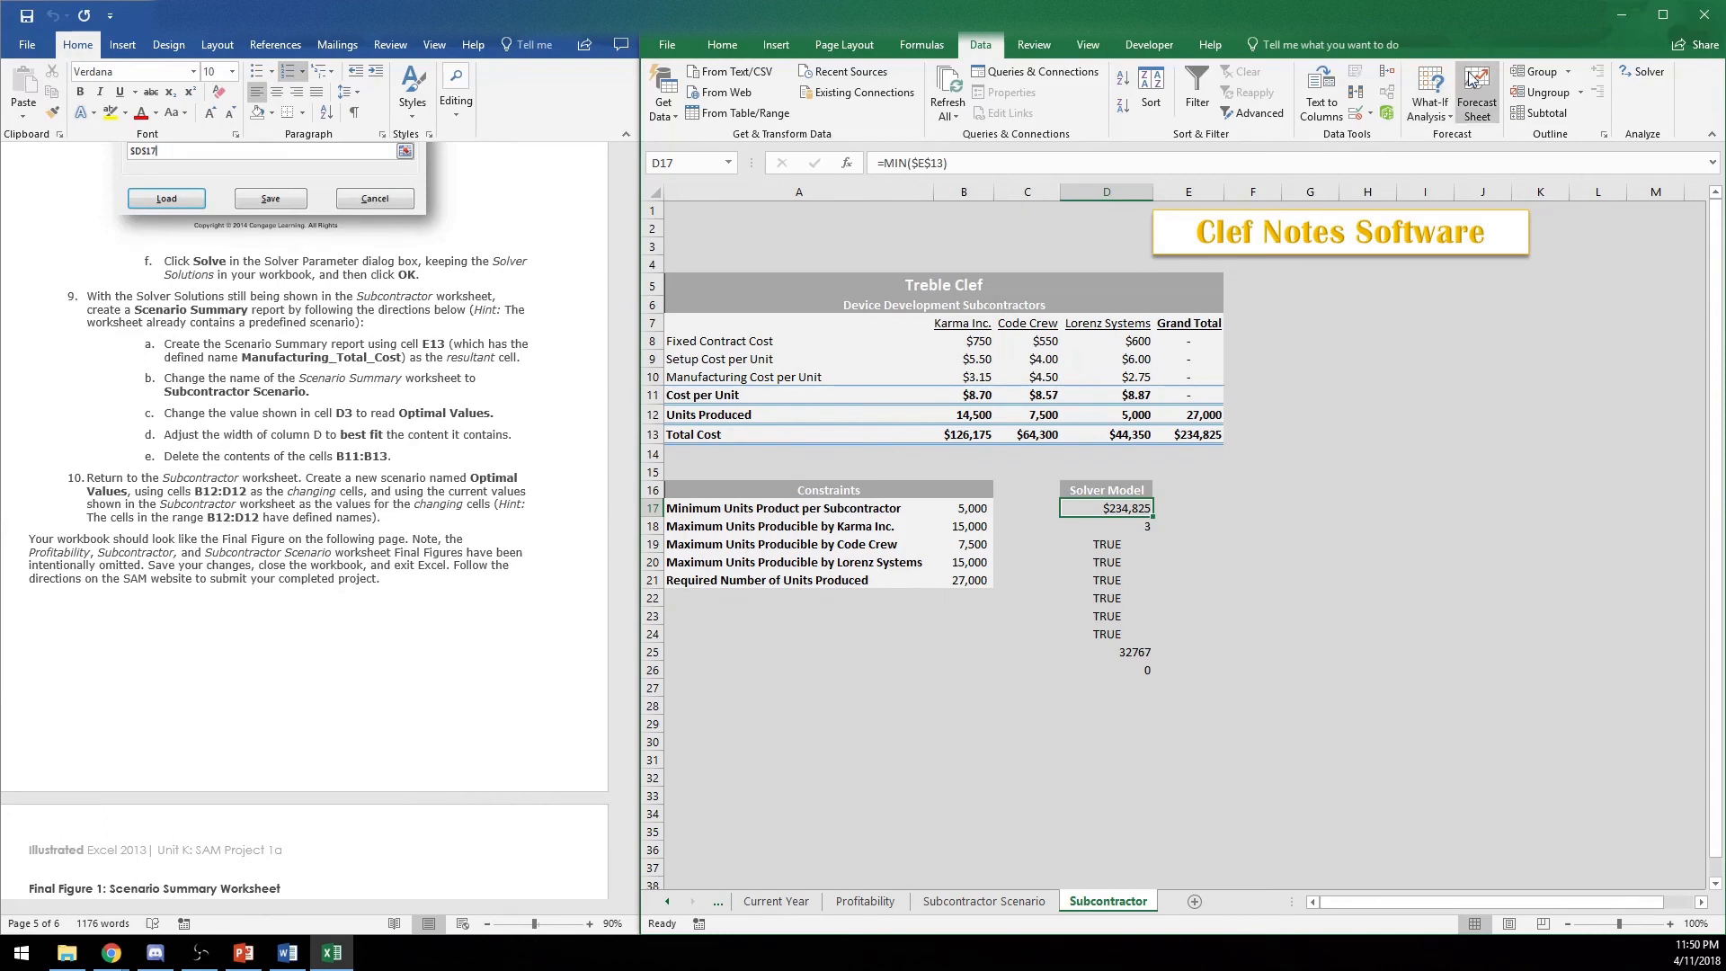
click(1430, 106)
click(1432, 135)
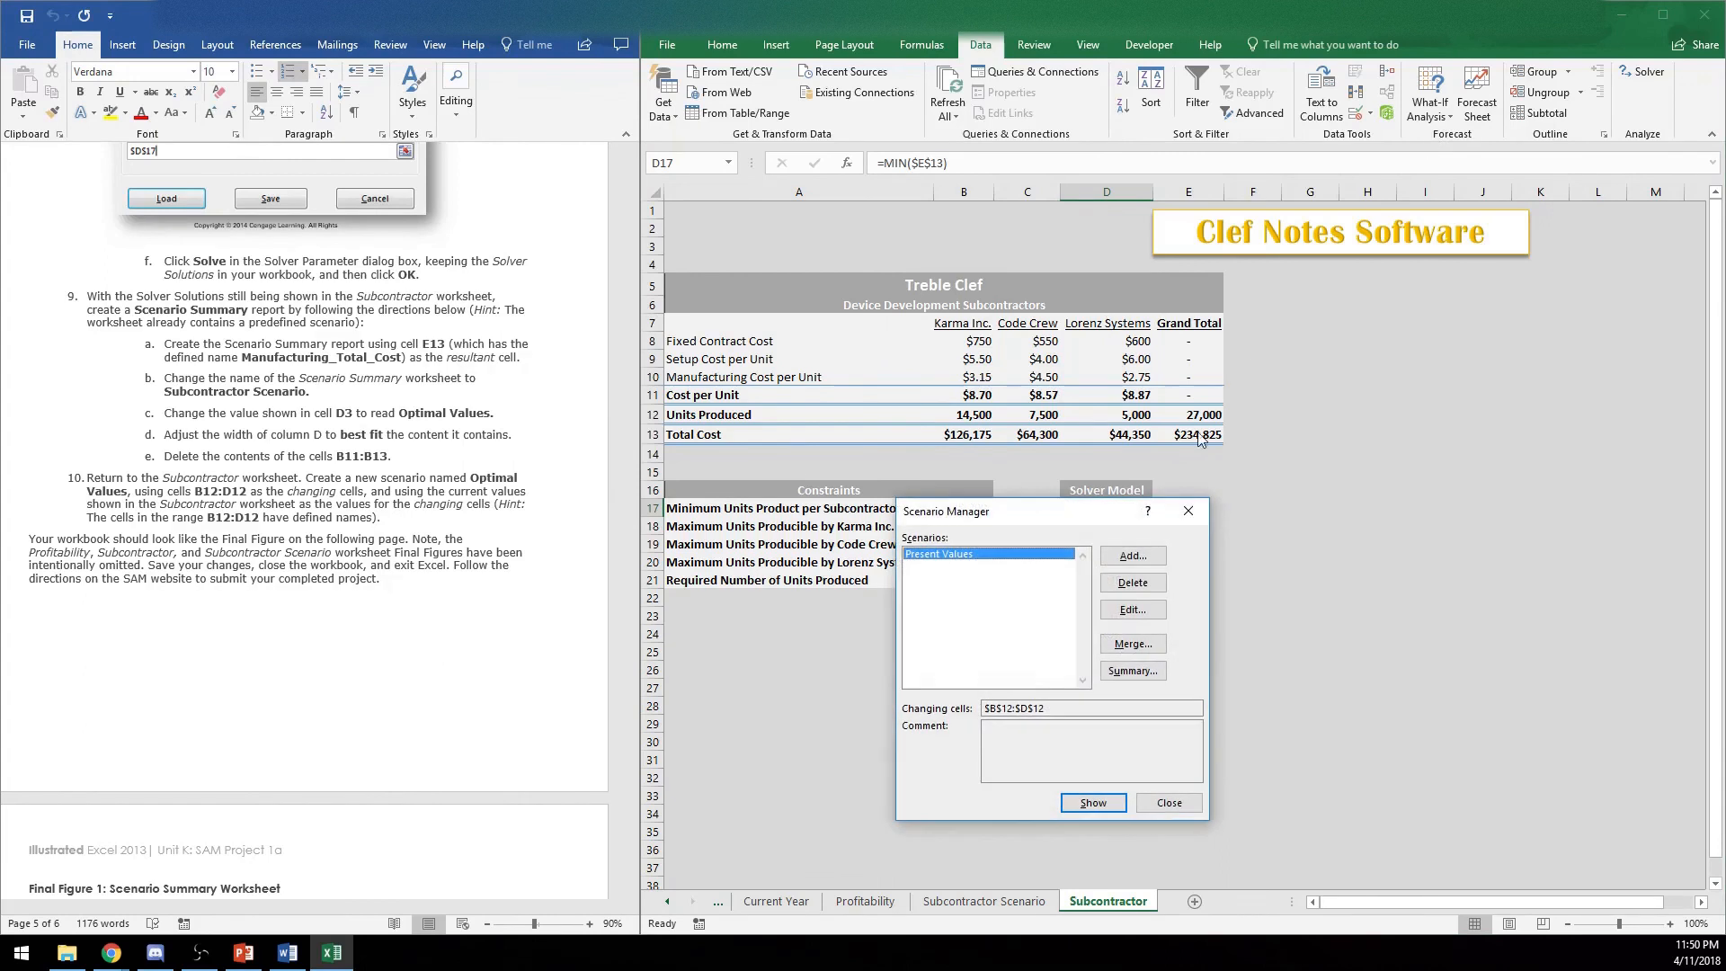
click(1117, 560)
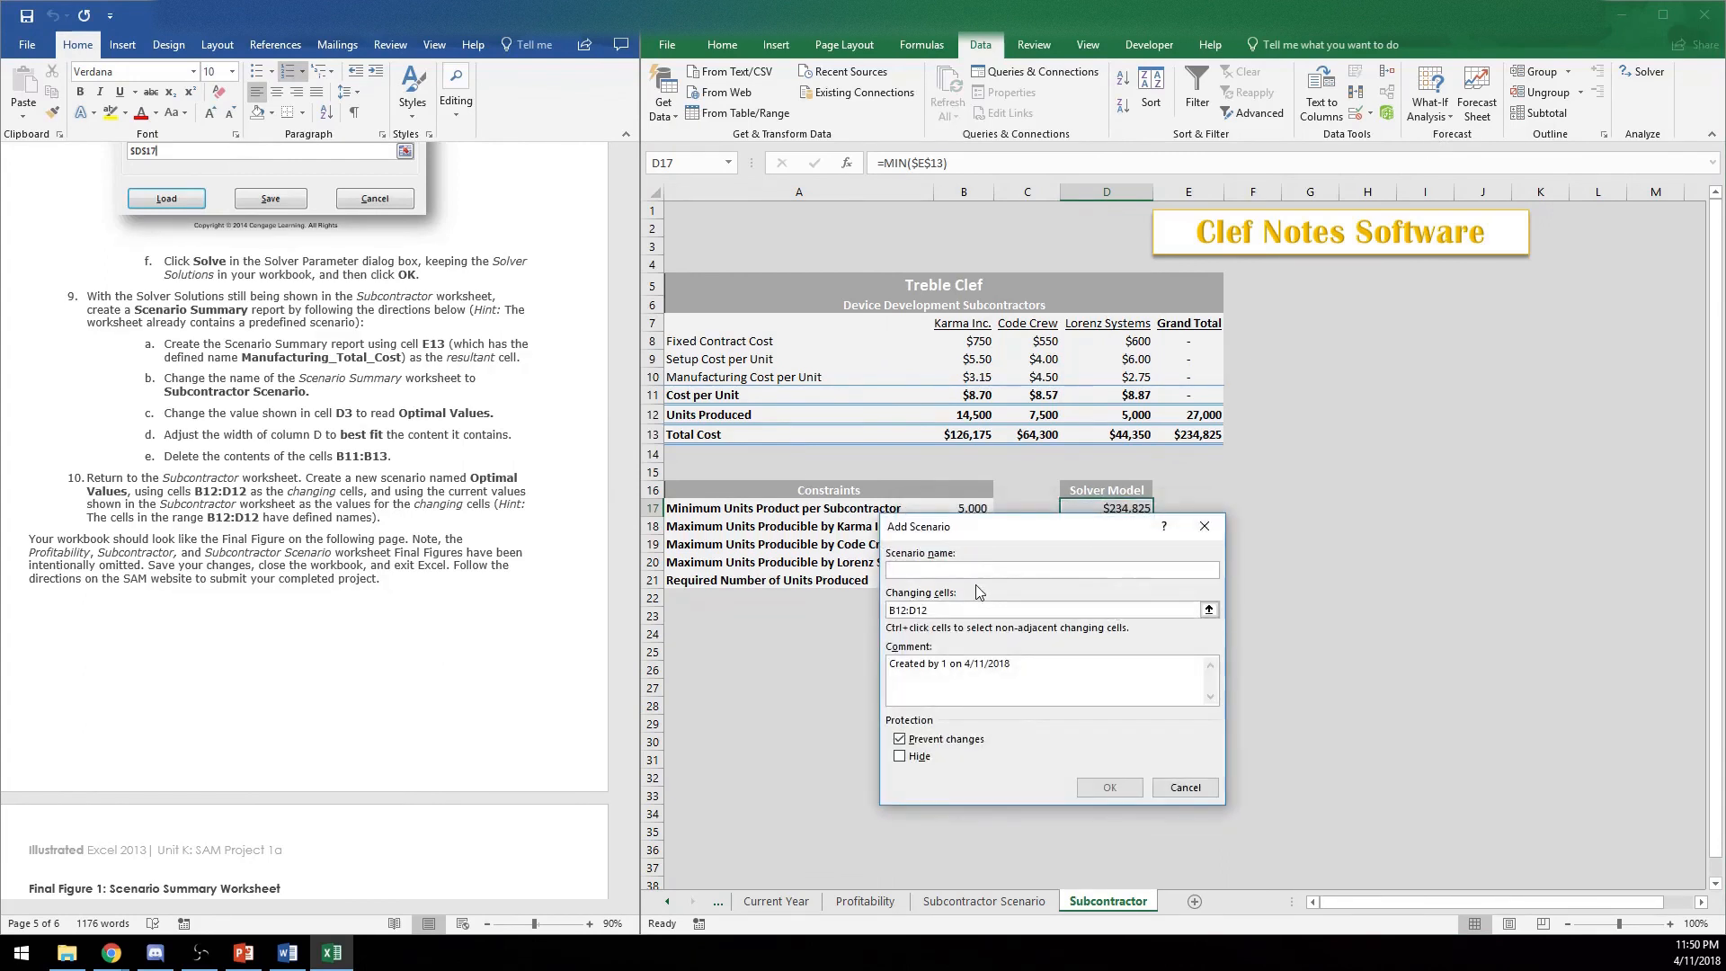
text(Optimal Values)
click(958, 610)
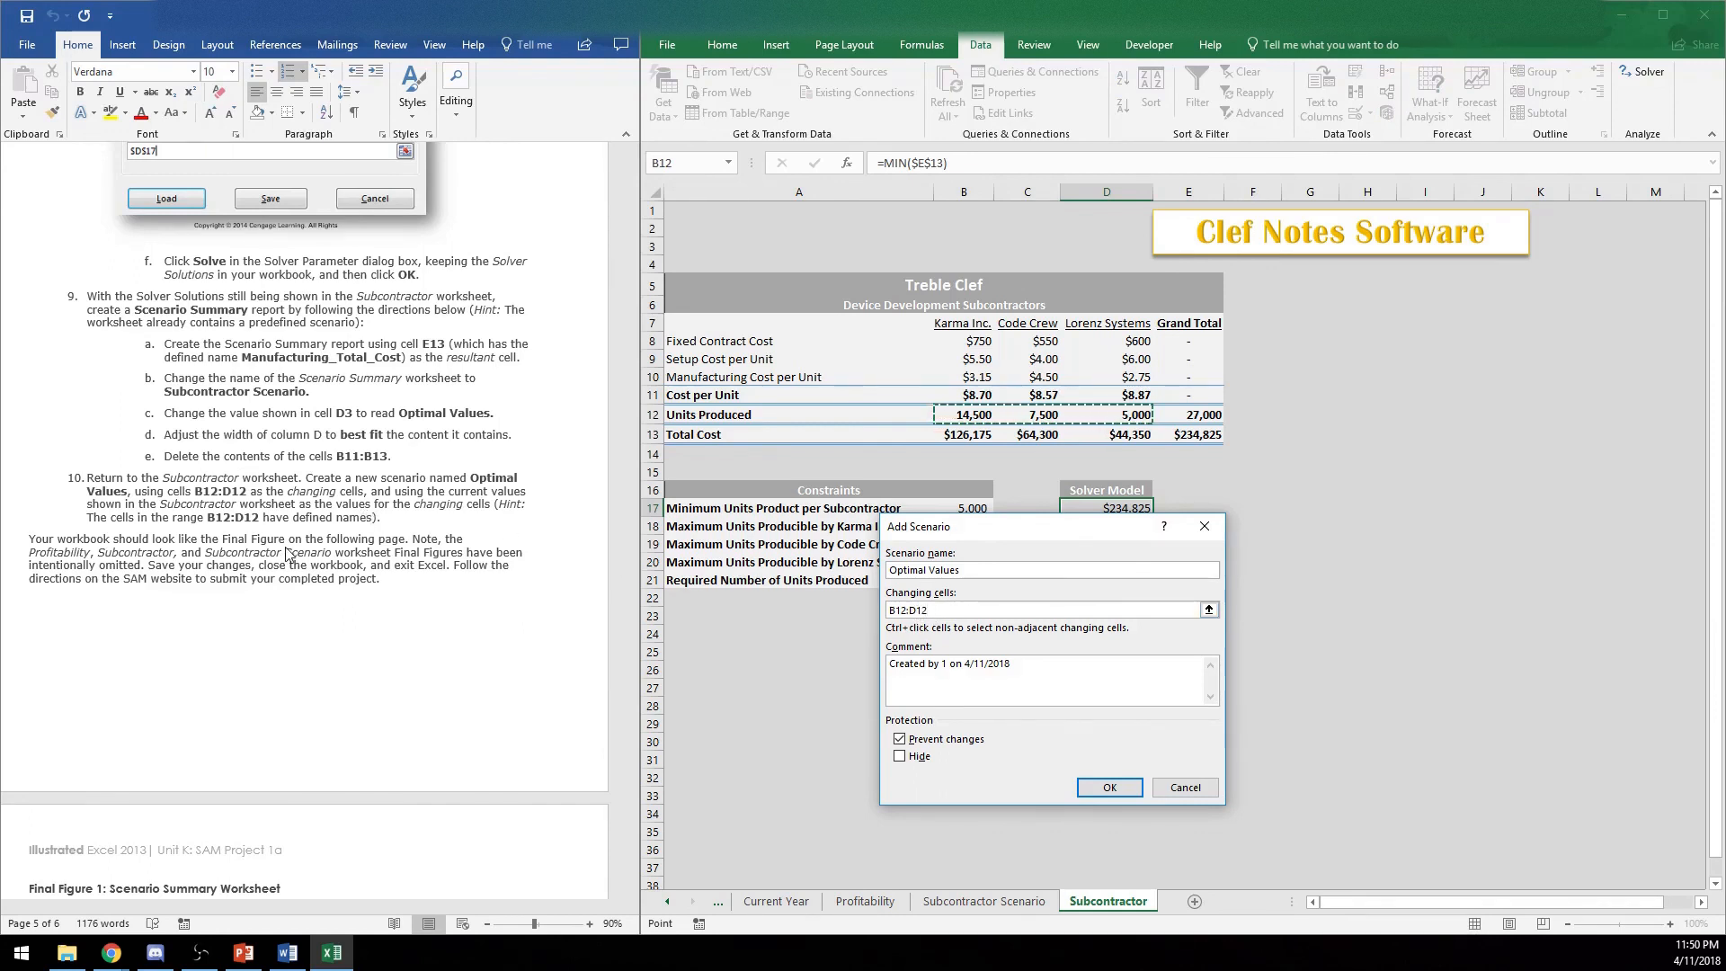
click(1108, 788)
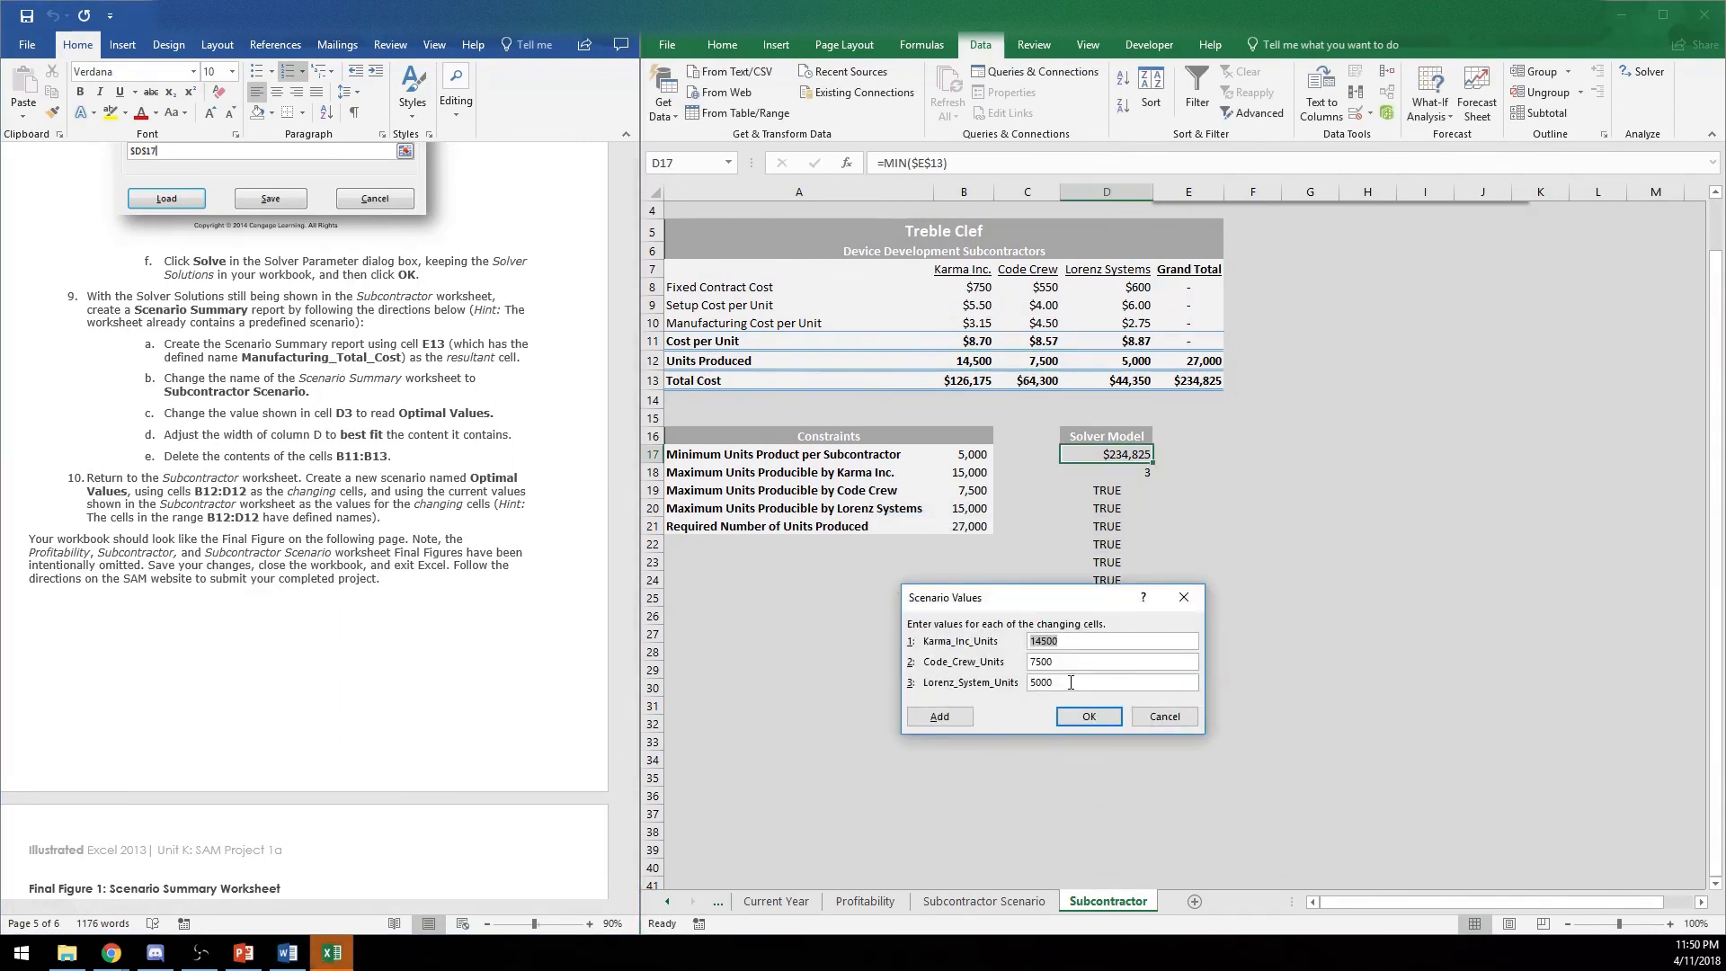
Check the instructions, accept 14500, 7500 and 5000 as the Optimal Values scenario's values, and close the Scenario Manager
click(296, 546)
scroll(297, 547, down, 10)
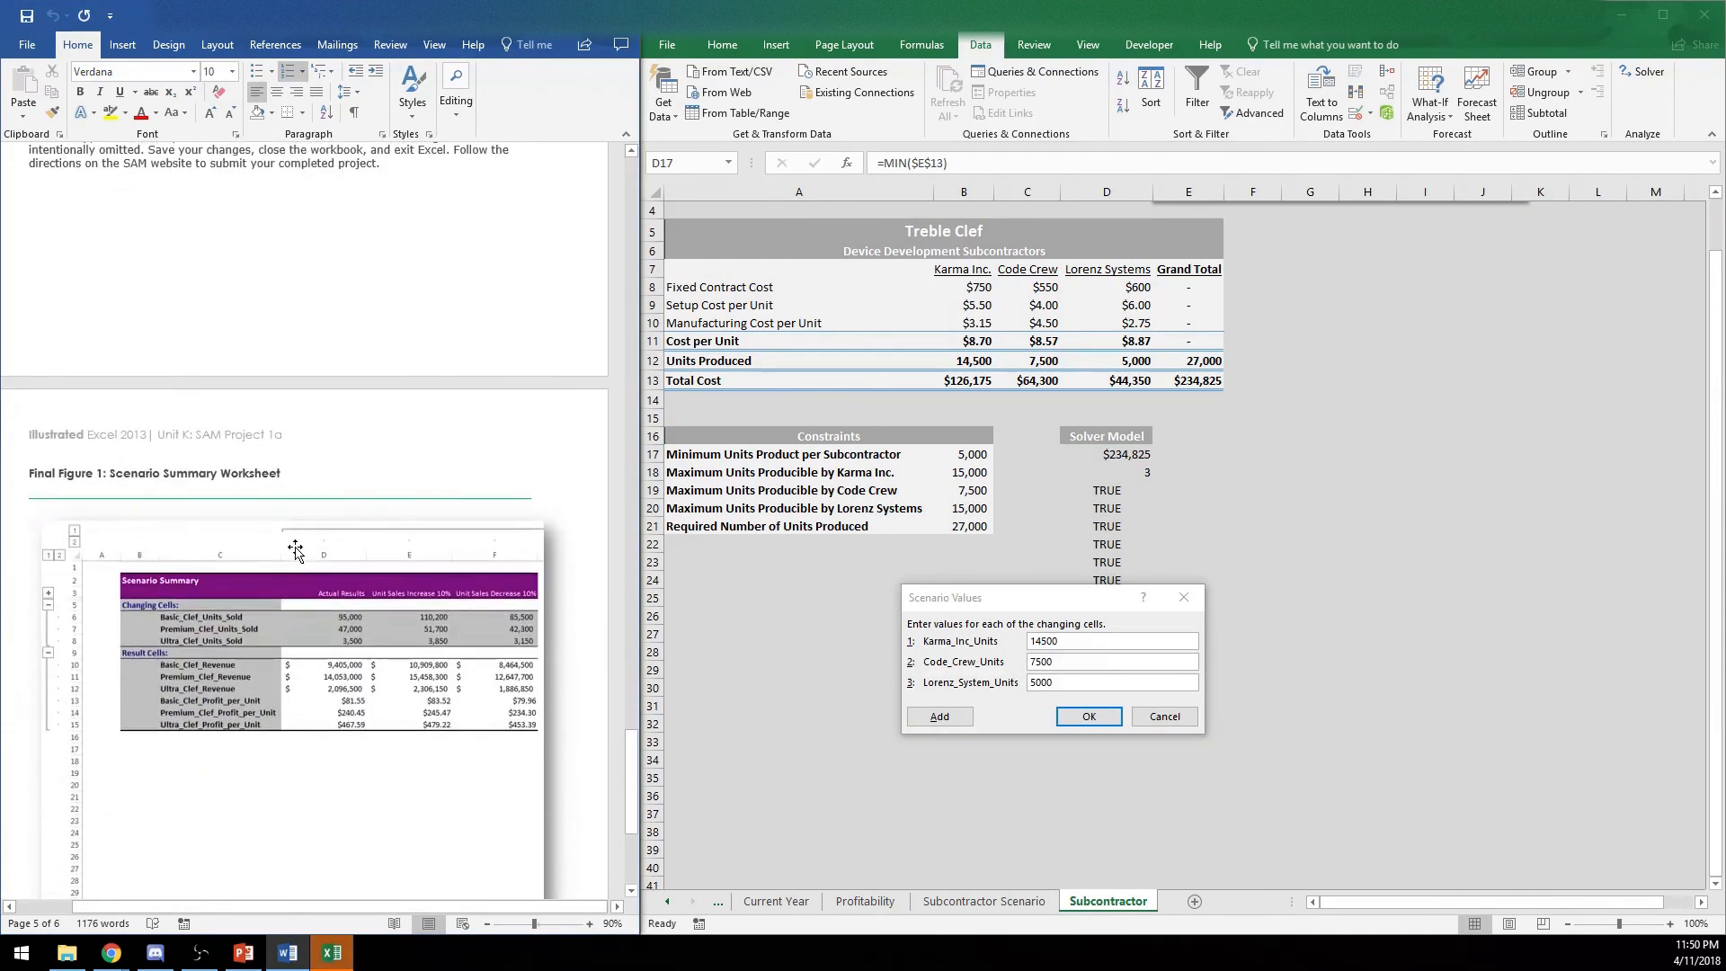
scroll(301, 557, up, 12)
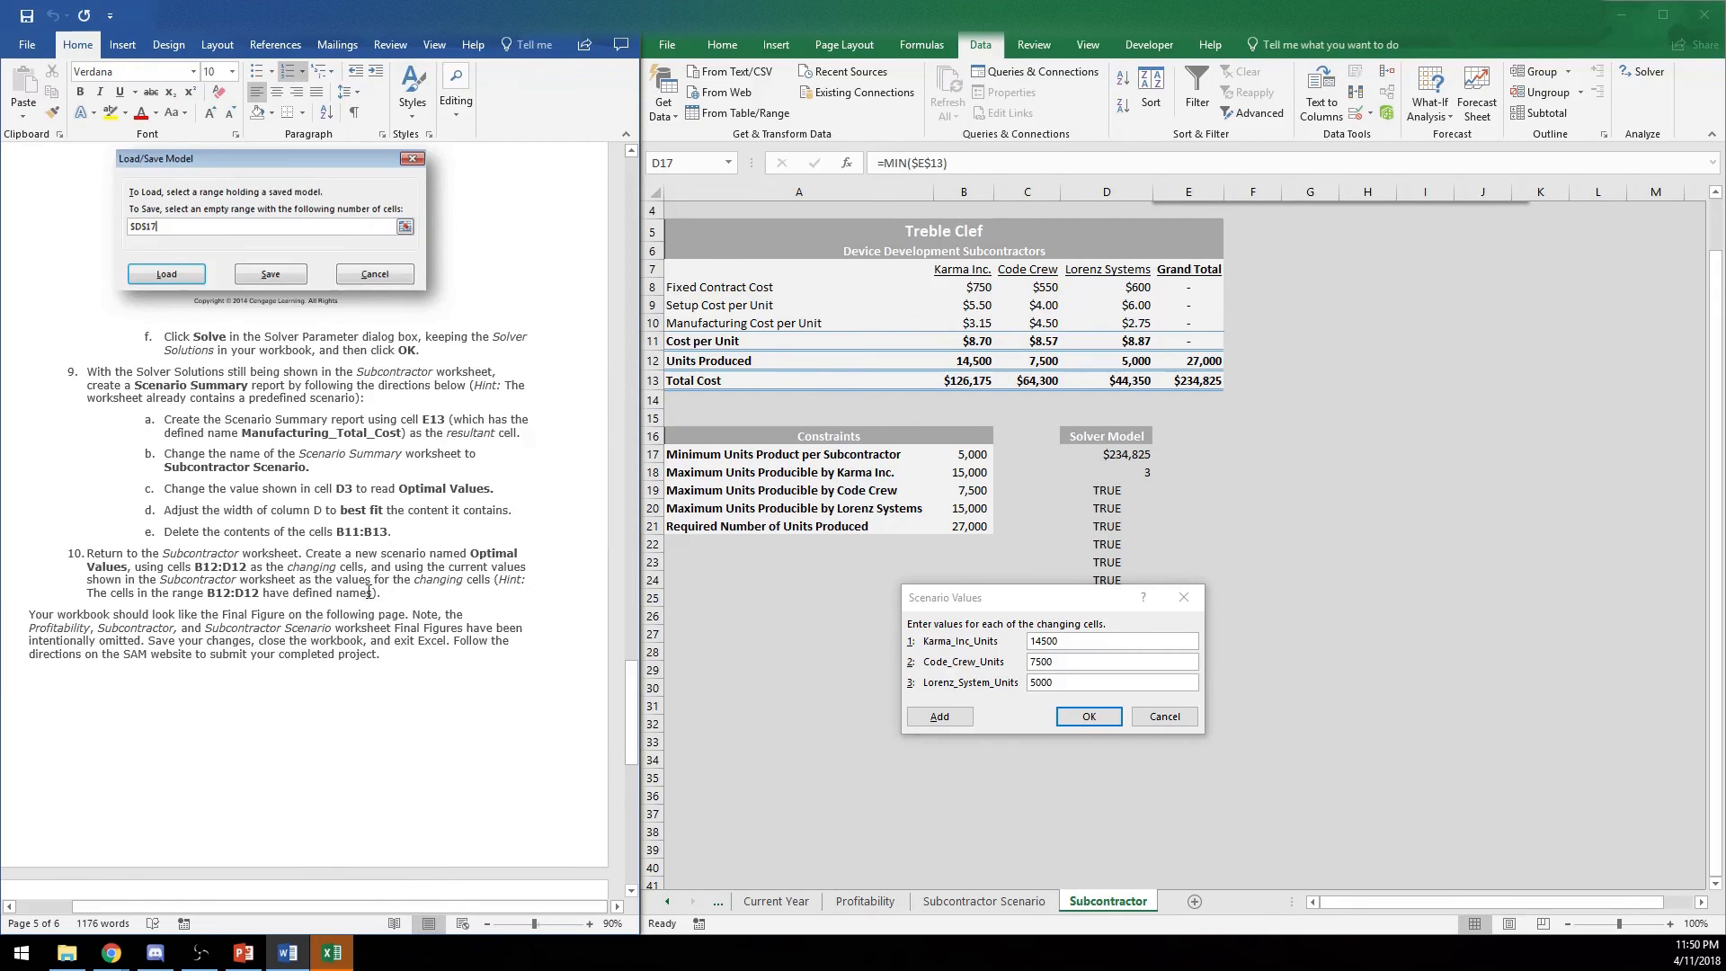
click(1090, 716)
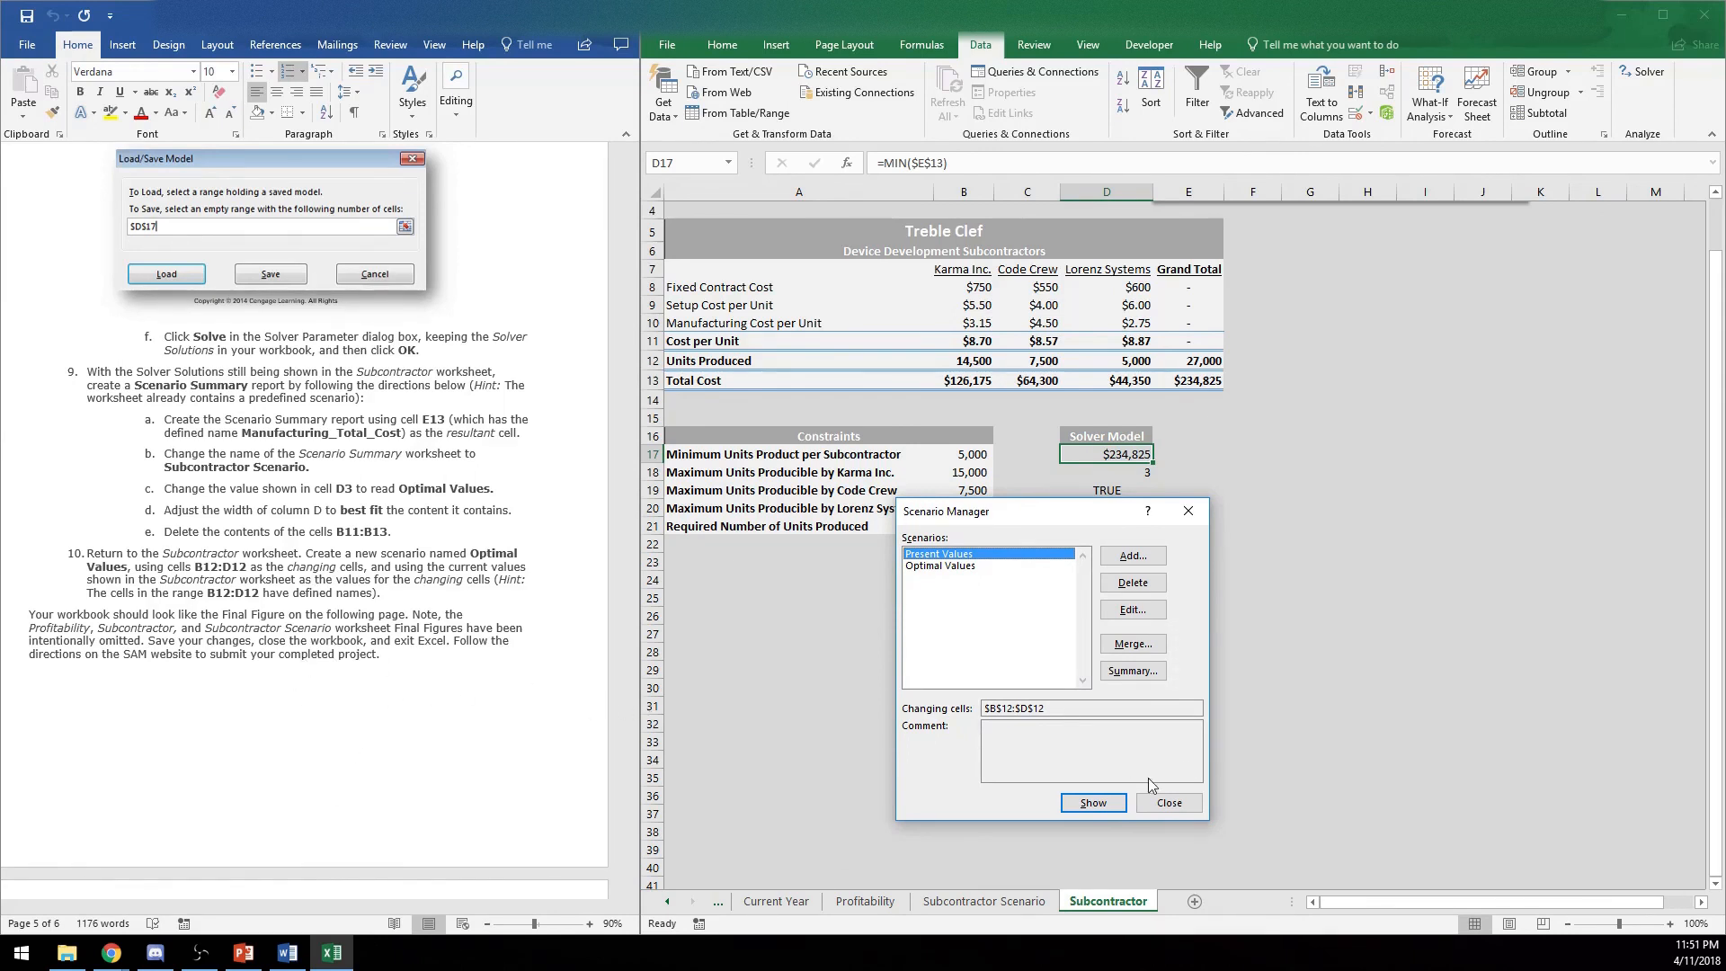
click(1170, 806)
click(1161, 691)
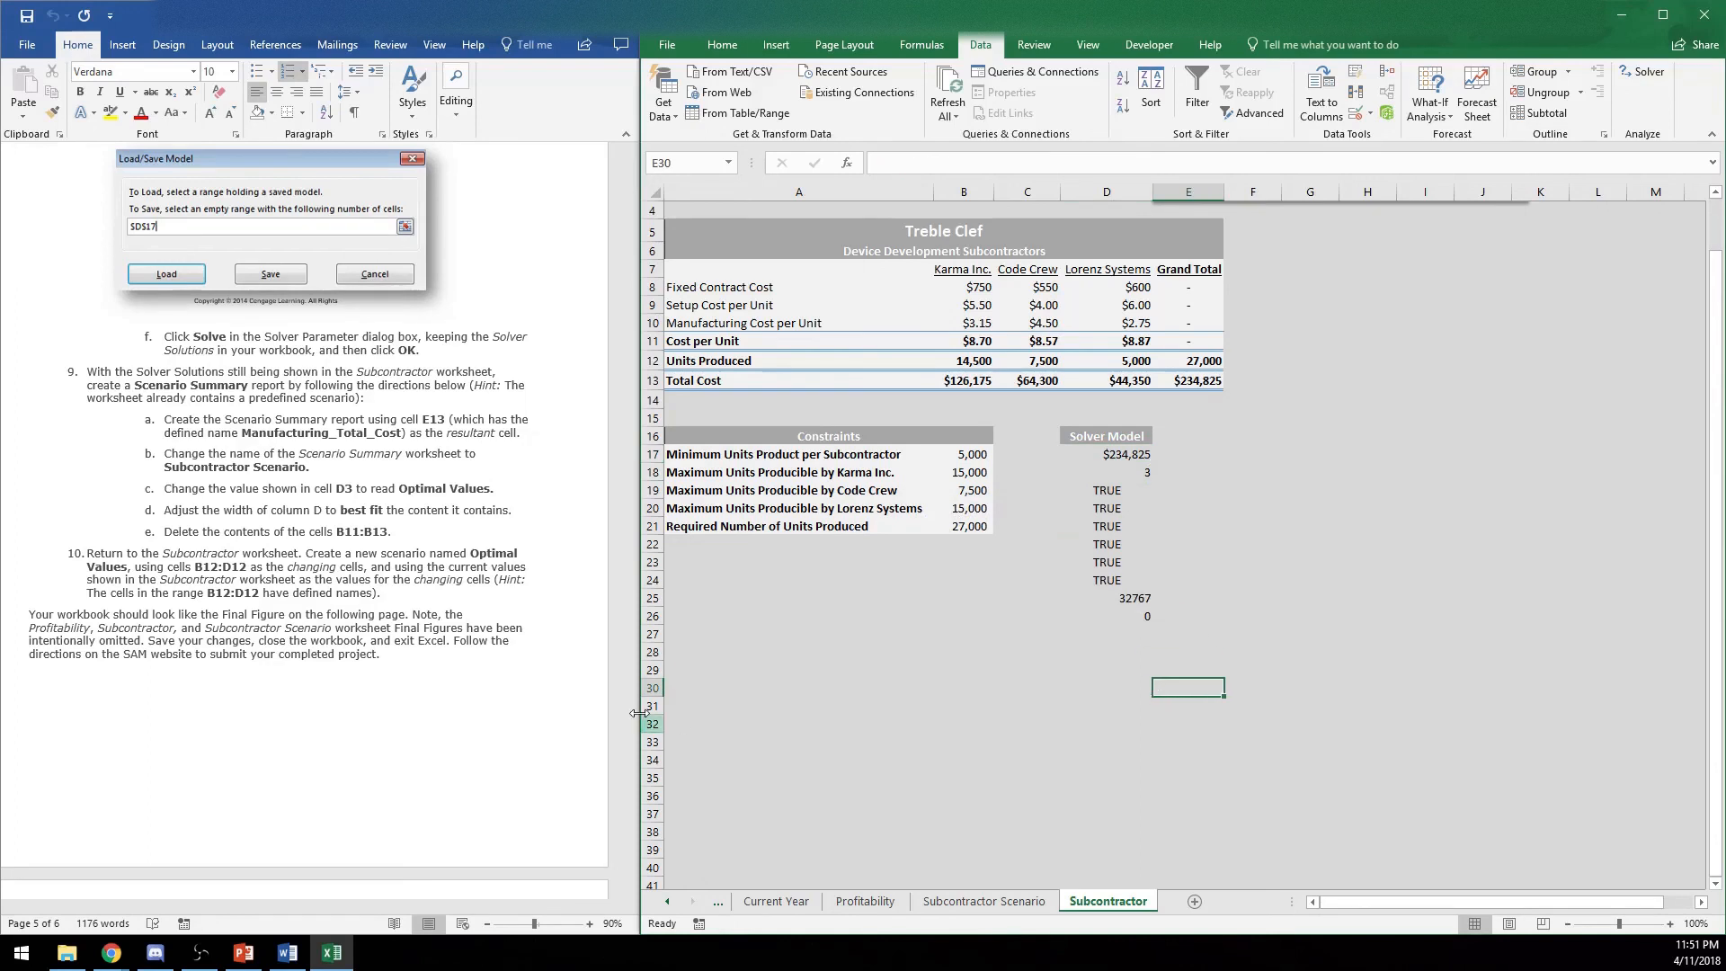
scroll(479, 575, down, 10)
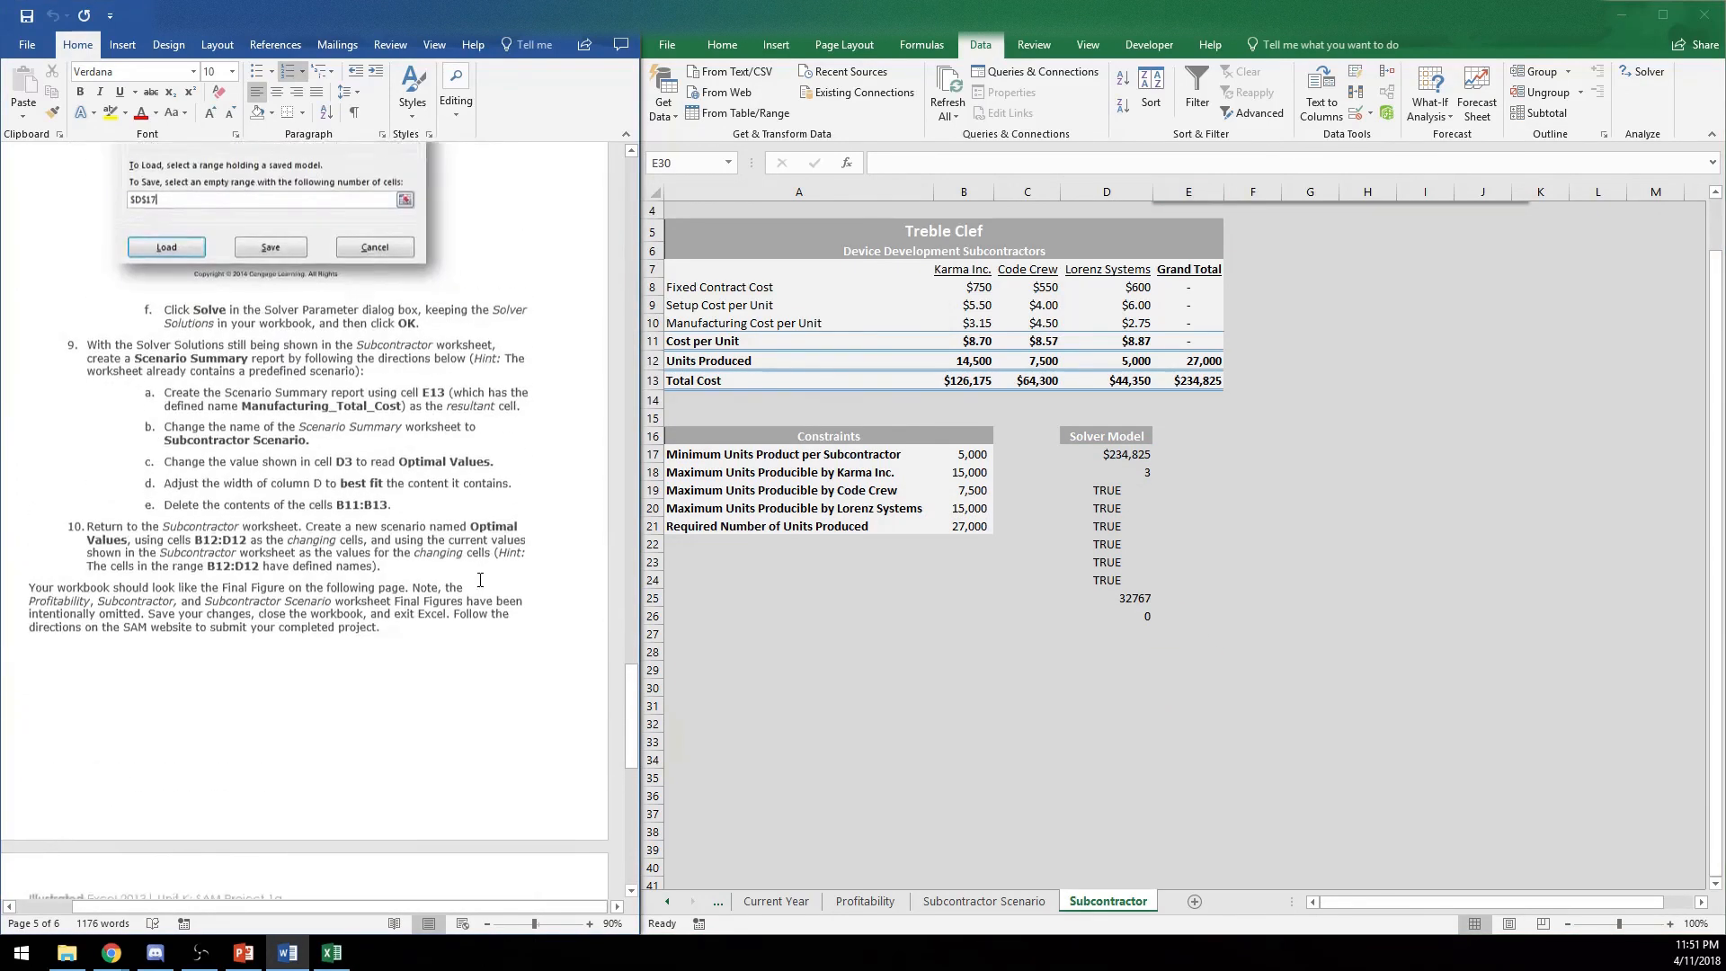